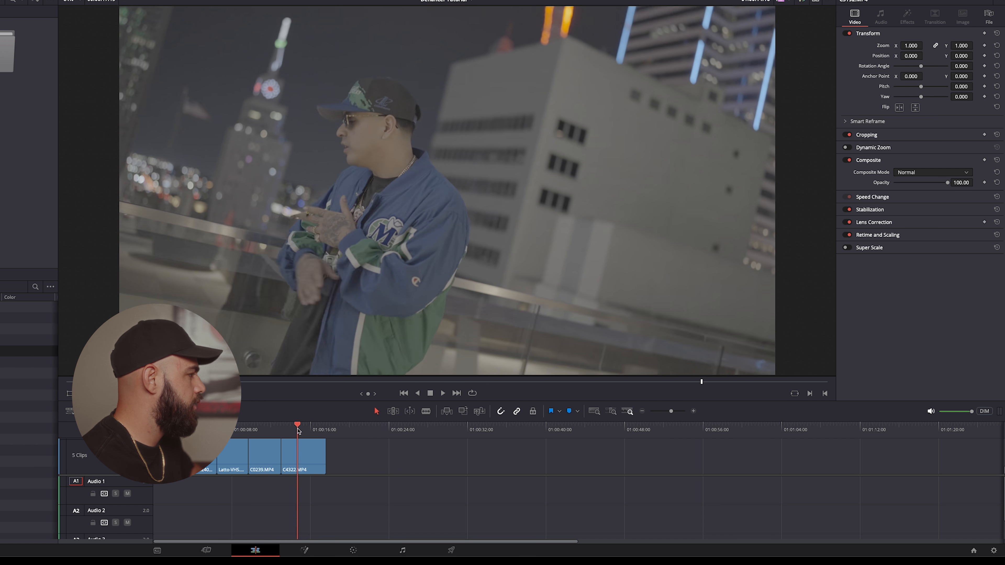
- Scrub through the last clip, return the playhead to the start of the timeline, and switch to the Color page
mouse_move(297, 431)
left_mouse_down()
mouse_move(308, 434)
mouse_move(293, 436)
left_mouse_up()
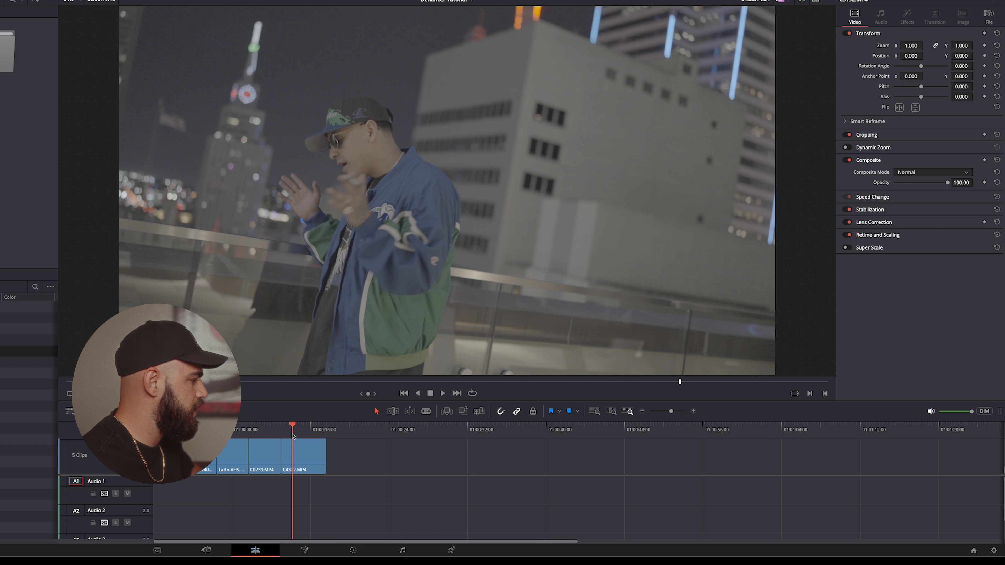
key("Home")
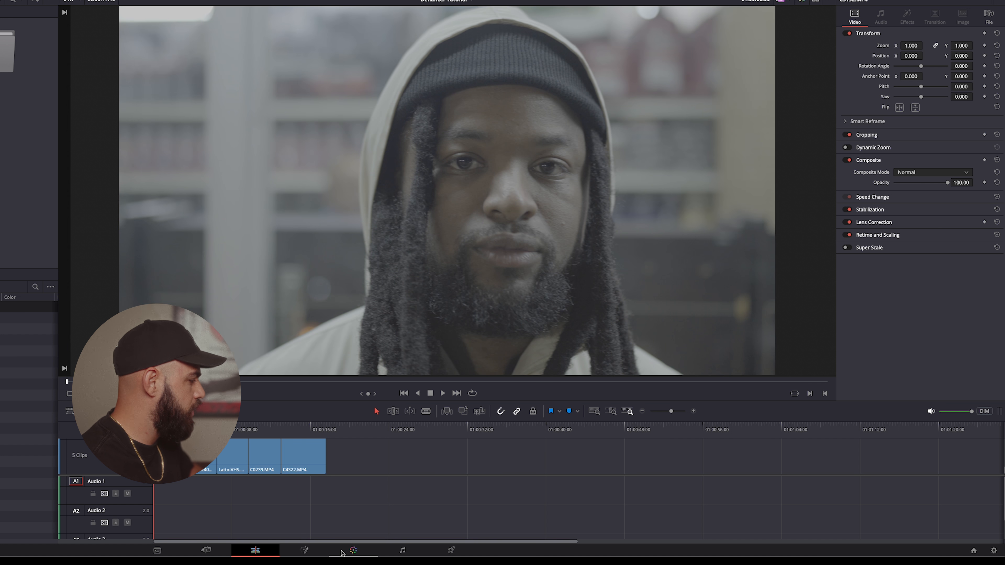
left_click(351, 549)
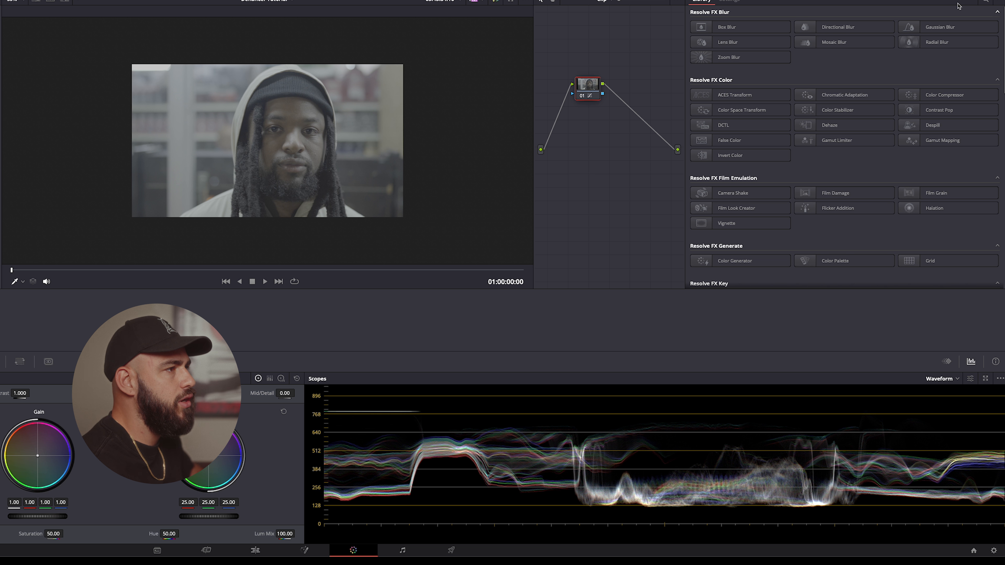
- Search the effects library for "dehancer" and apply Dehancer Pro 7.2.1 to the first clip's node 01
left_click(984, 2)
type("dehnce")
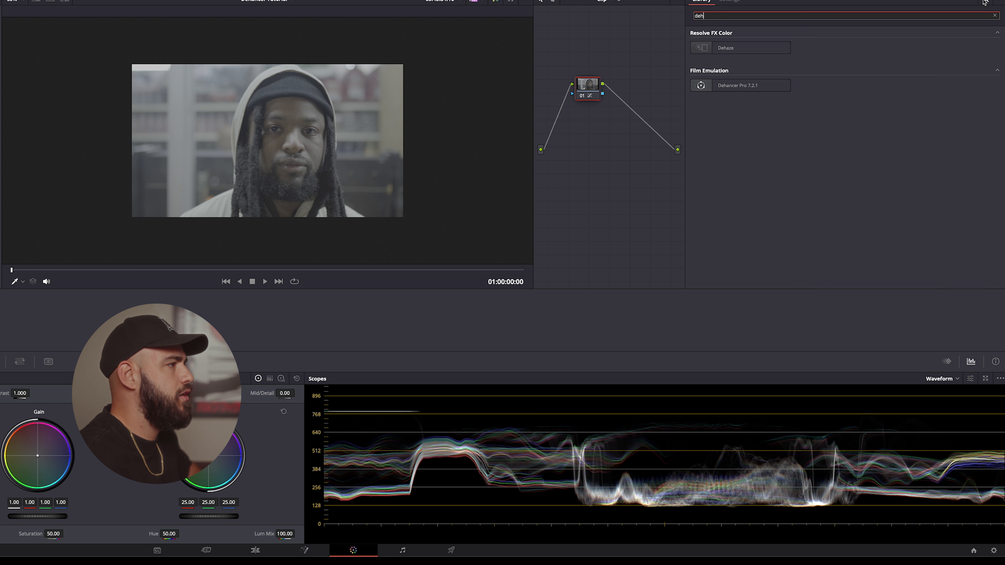
key("BackSpace")
key("BackSpace")
key("BackSpace")
type("hancer")
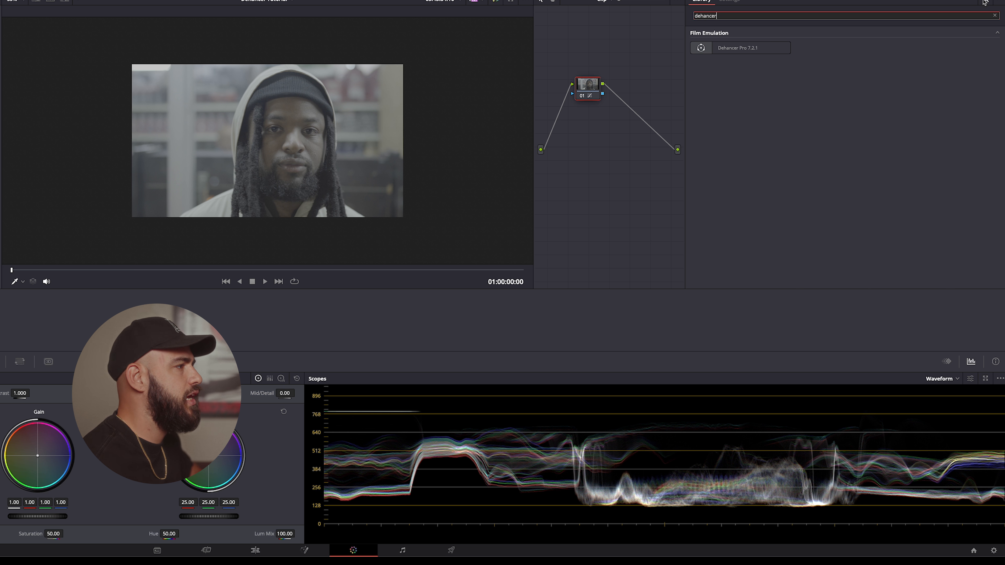
left_click_drag(740, 48, 585, 84)
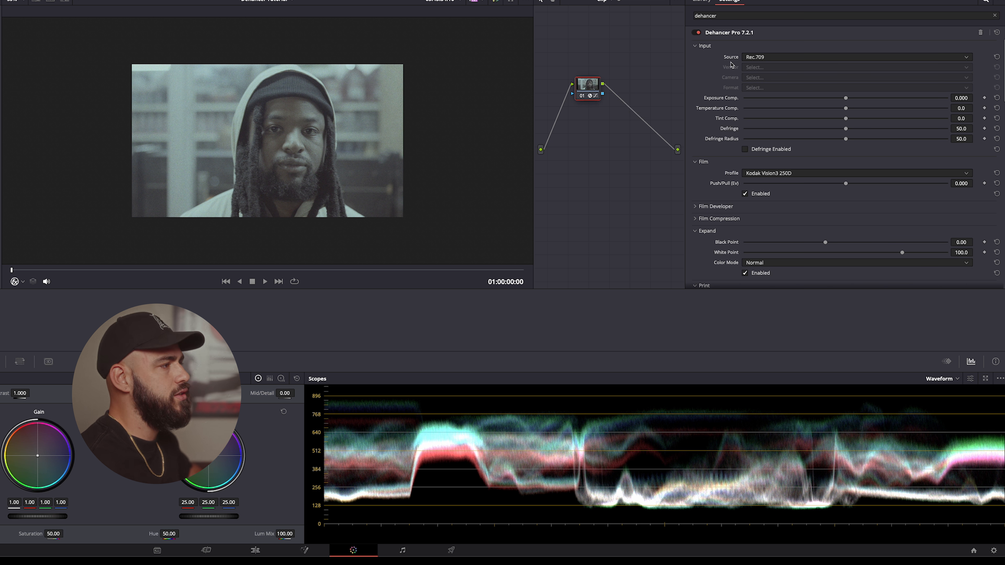
- Set Dehancer's input source to Choose Camera and the vendor to Sony
left_click(755, 58)
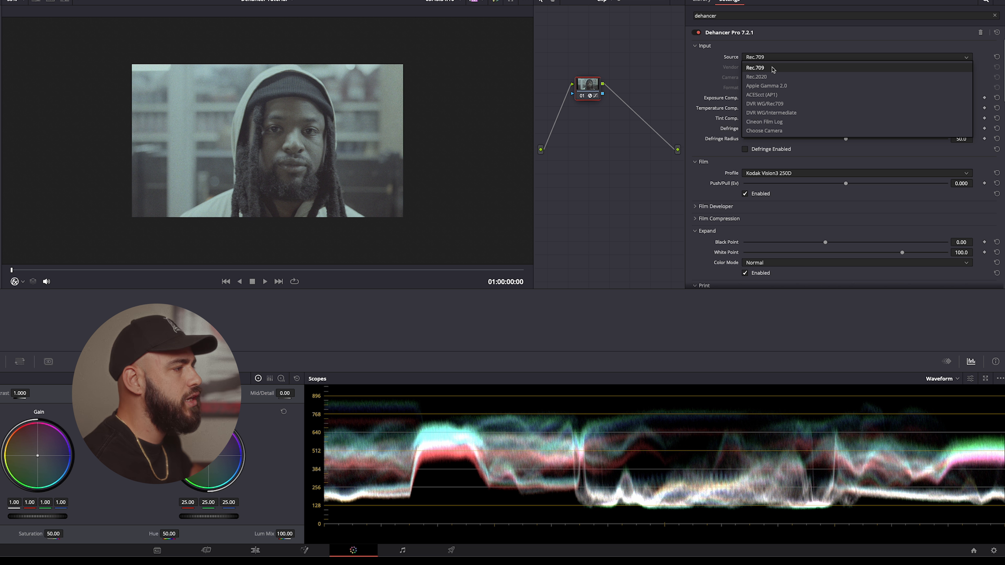
left_click(770, 131)
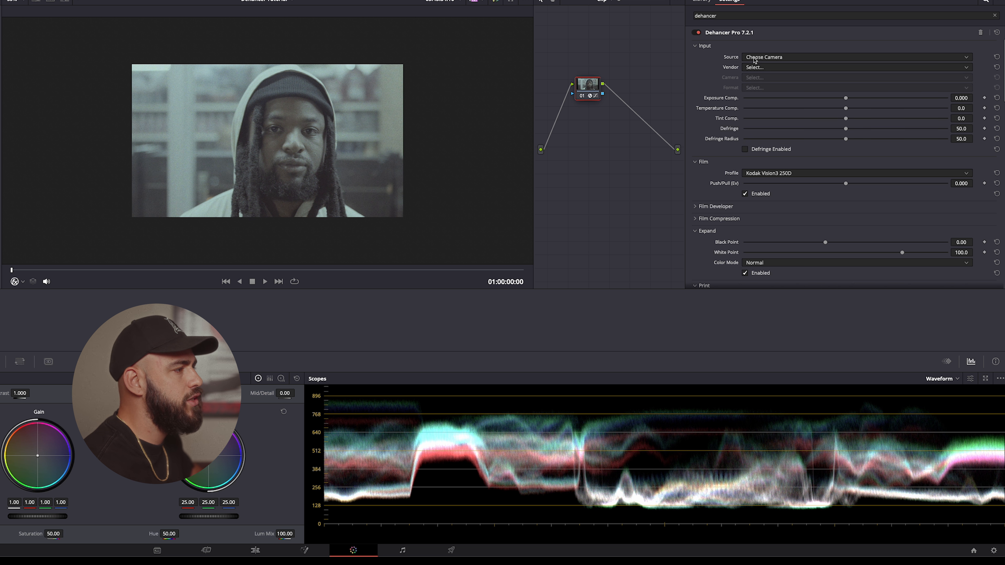
left_click(772, 131)
left_click(765, 68)
left_click(765, 159)
- Set the input camera to Alpha 7 IV and its format to S-Log3 S-Gamut3.Cine
left_click(768, 80)
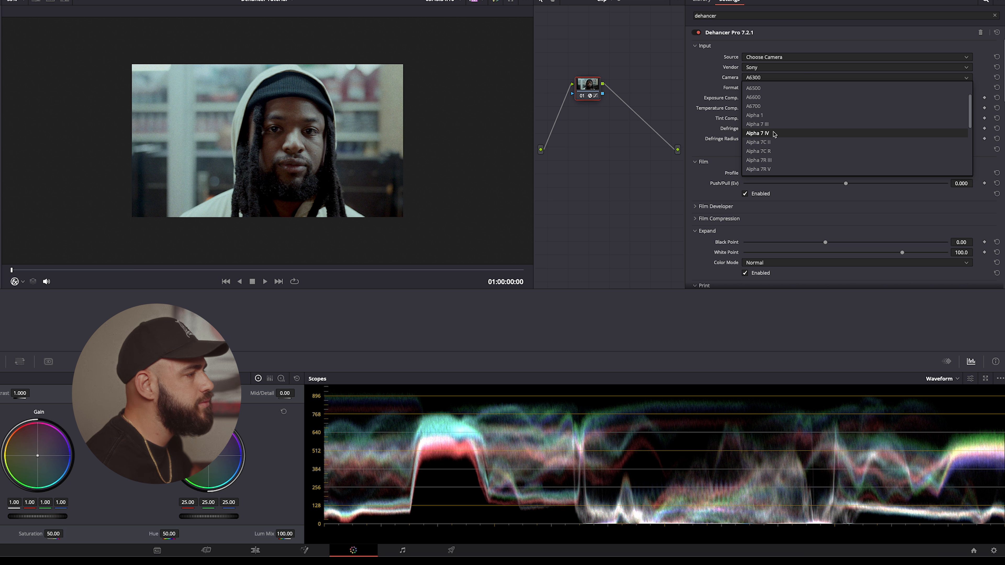
left_click(775, 133)
left_click(773, 78)
left_click(774, 107)
left_click(780, 88)
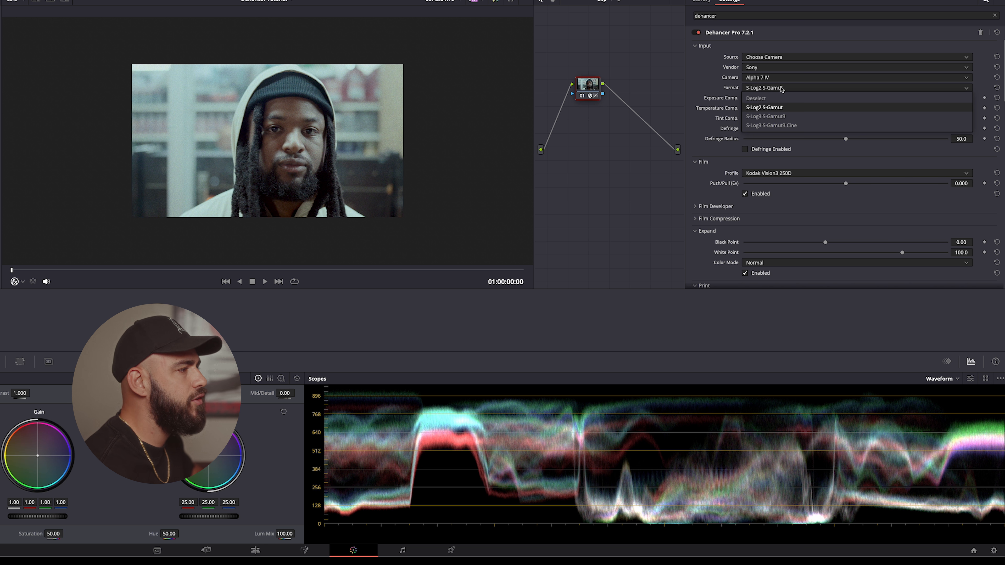
left_click(774, 127)
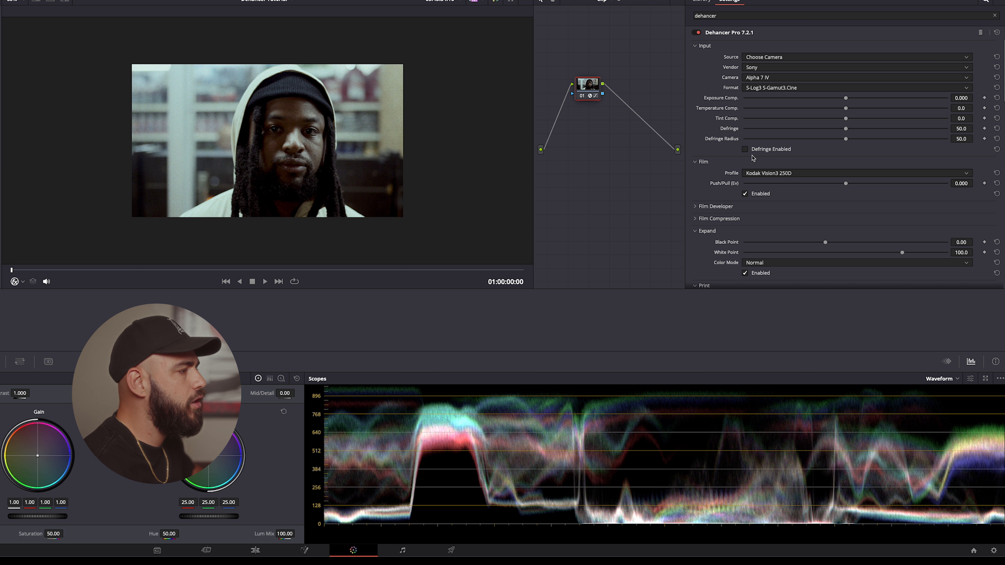
- Browse the available film stock profiles in Dehancer's Film settings
left_click(768, 176)
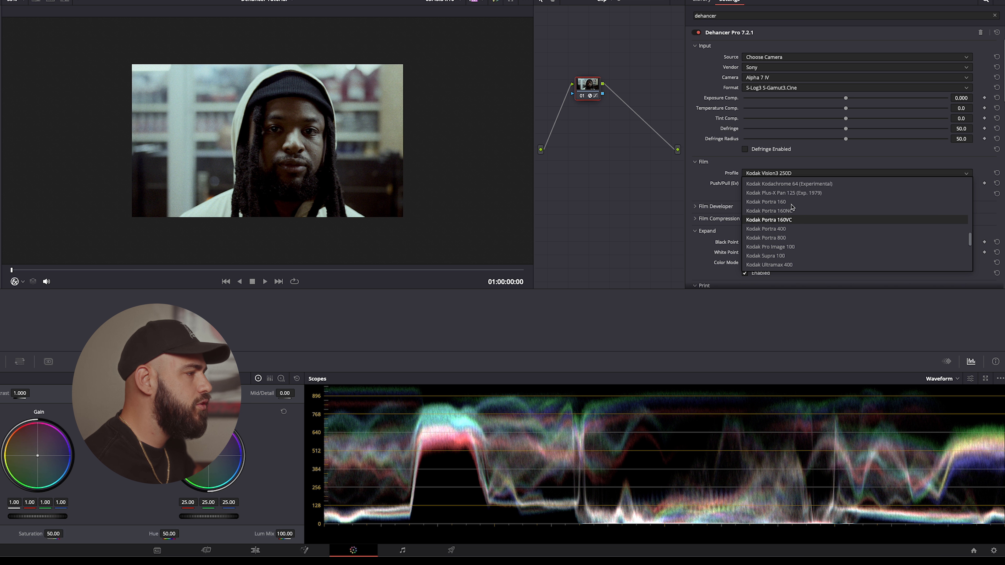
scroll(792, 206, "down", 3)
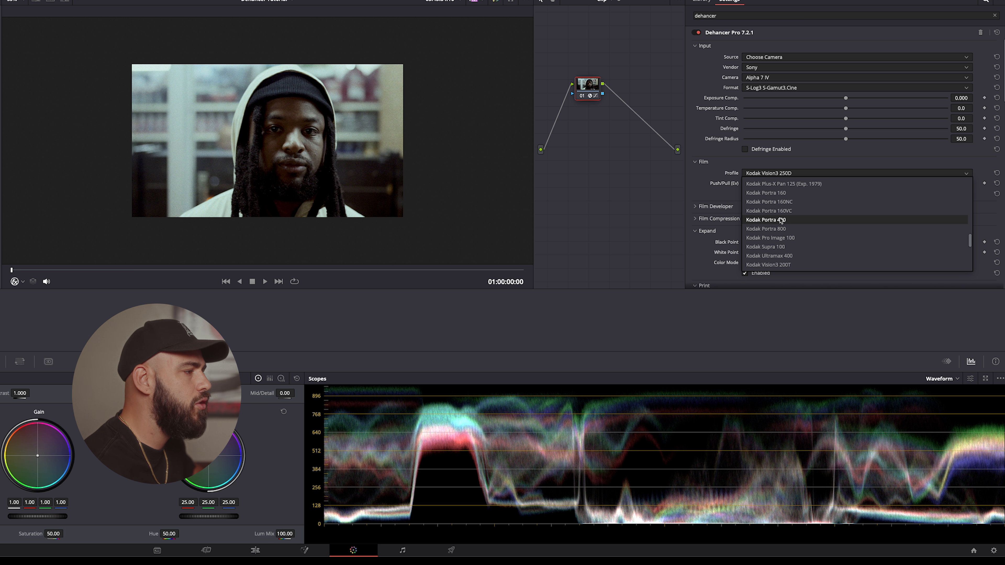
scroll(790, 210, "up", 4)
scroll(793, 193, "down", 5)
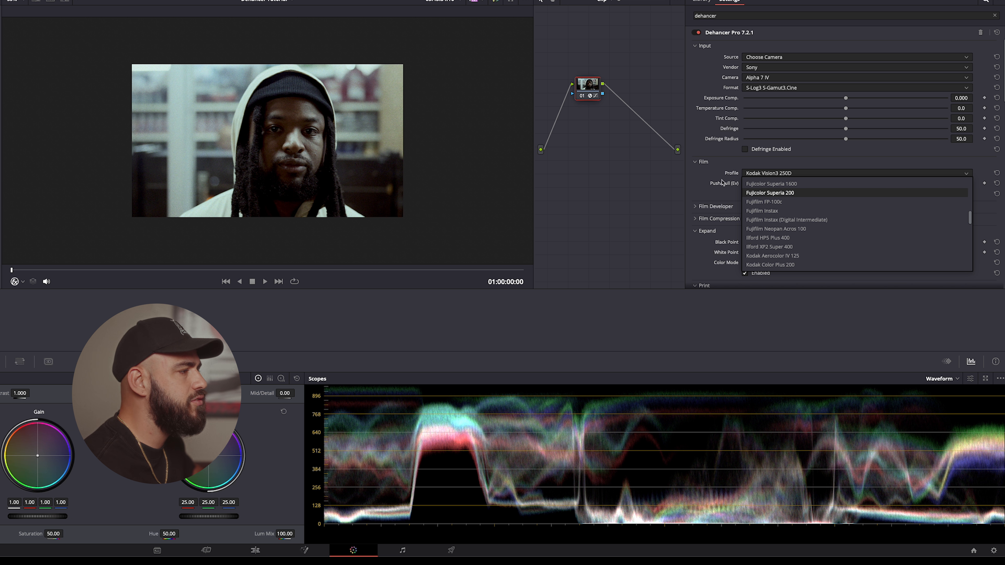
left_click(731, 180)
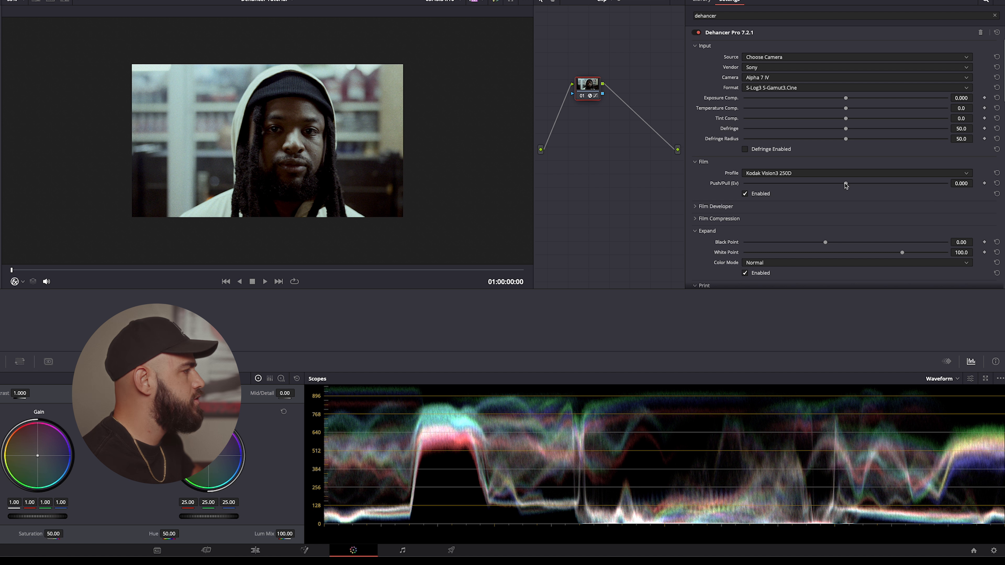
- Try raising the film's Push/Pull to about 1.76 Ev and reset it to the default
left_click_drag(846, 186, 937, 182)
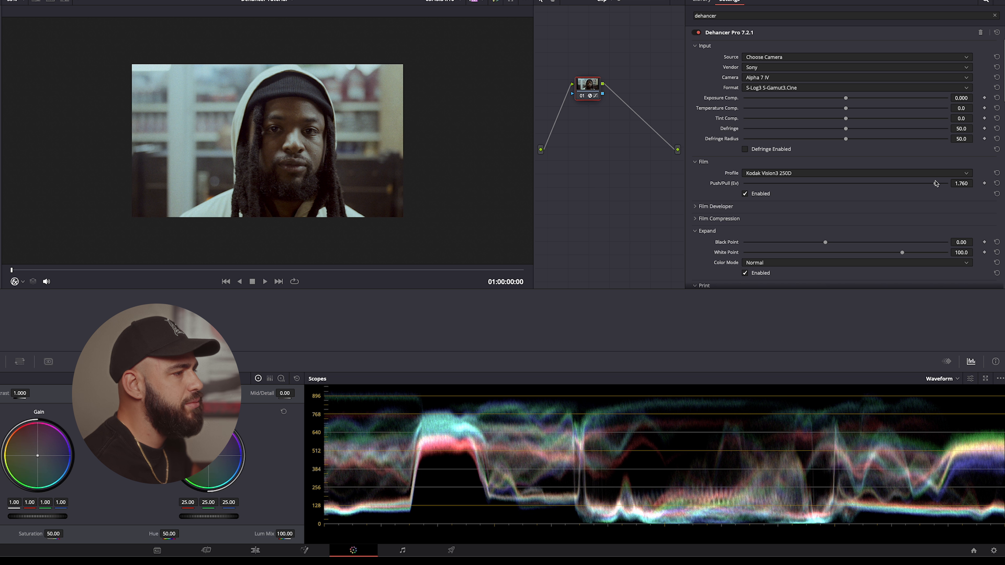
left_click(997, 184)
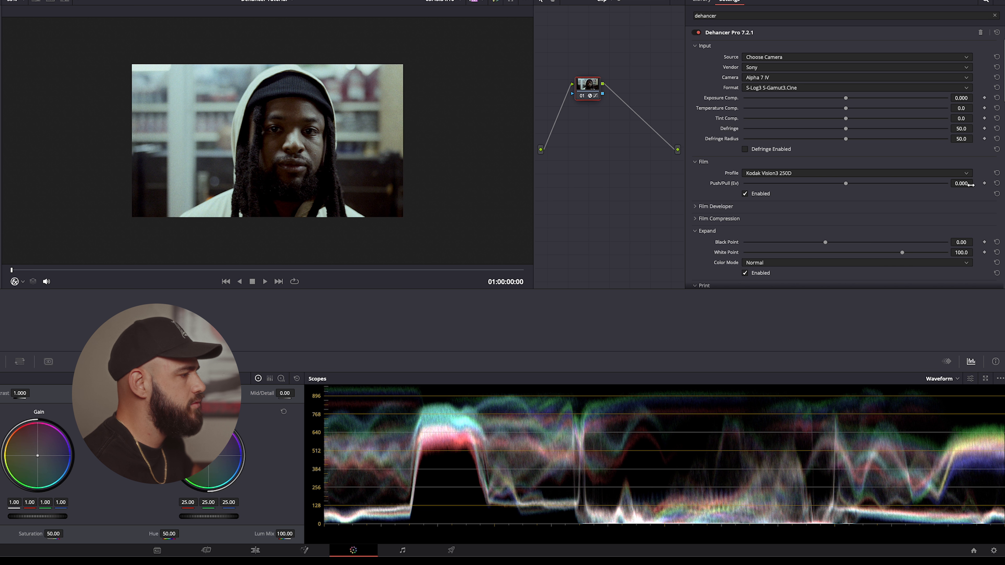
- Enable Film Developer with Color Boost at 55.0 and Contrast Boost at about -25.7
left_click(710, 208)
scroll(709, 209, "down", 1)
left_click(746, 229)
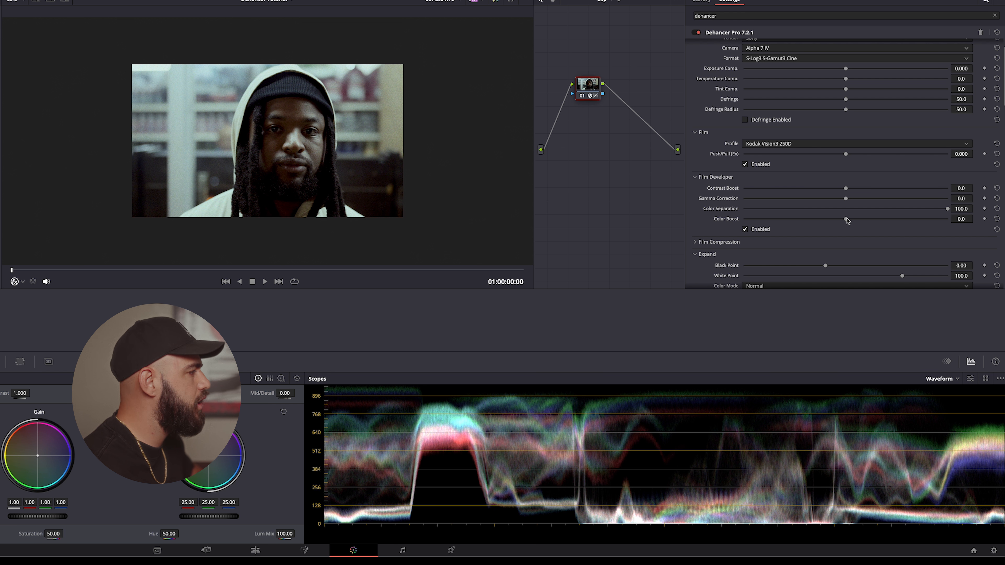
left_click_drag(847, 221, 902, 216)
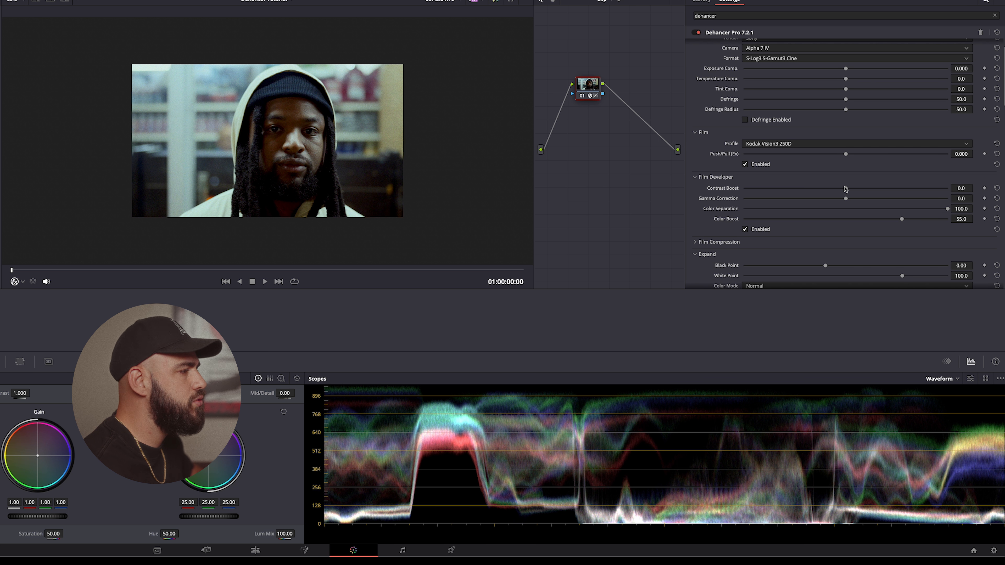
left_click_drag(845, 190, 820, 203)
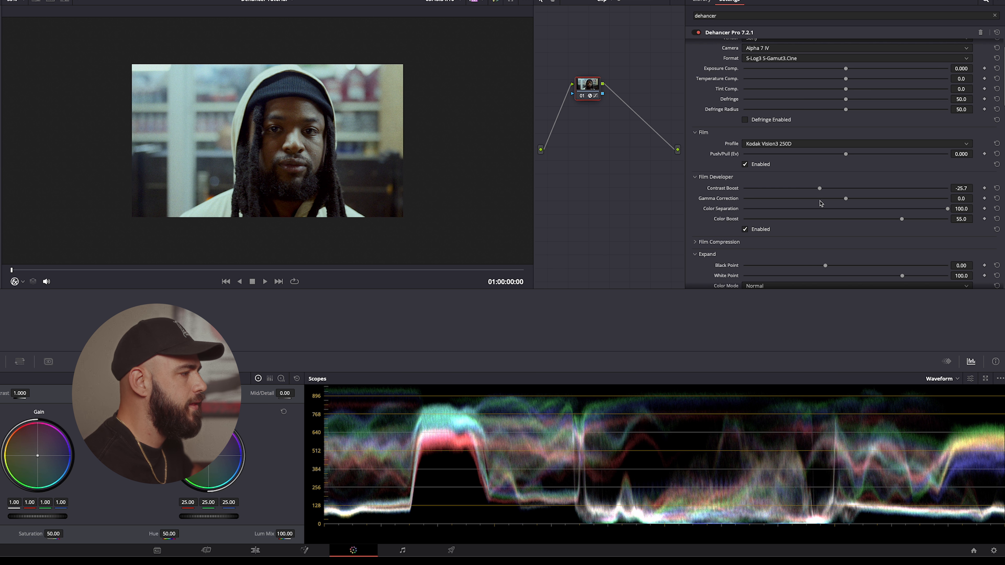
- Expand the Film Compression settings and enable the effect
scroll(819, 206, "down", 2)
left_click(729, 198)
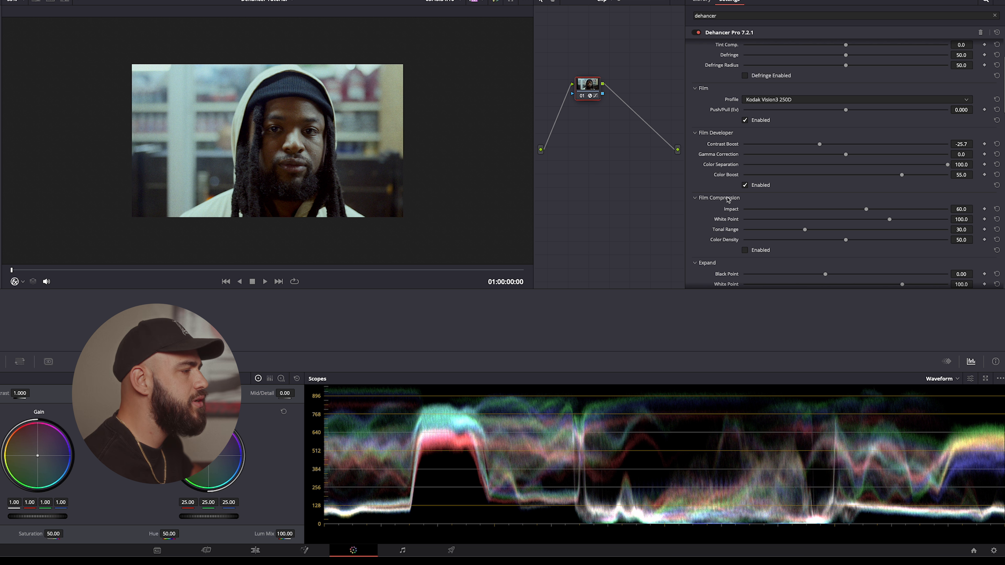
left_click(746, 251)
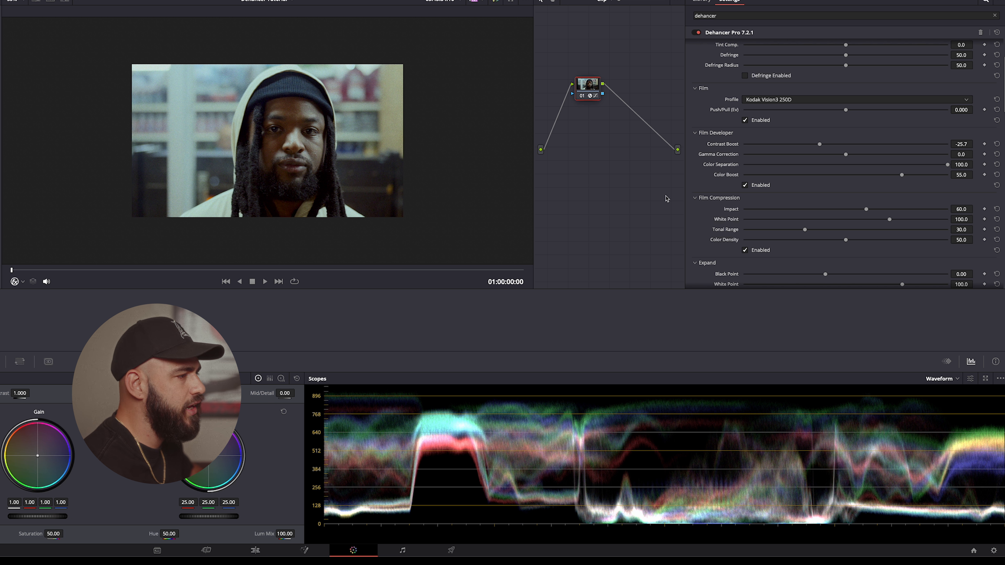
- Try an Expand Black Point of about 1.48, undo it, and nudge the Expand White Point before undoing again
scroll(710, 203, "down", 1)
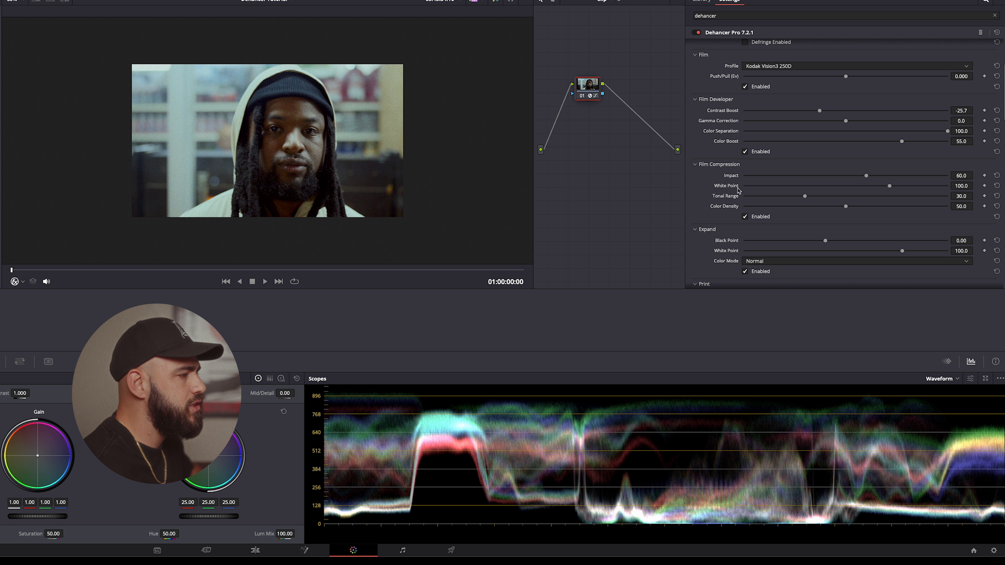
scroll(734, 195, "down", 2)
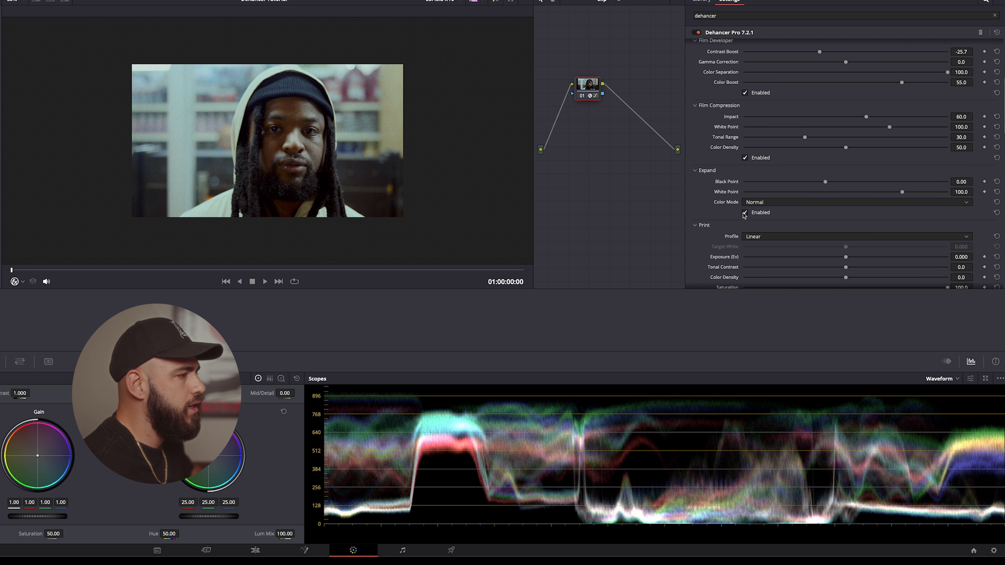
left_click_drag(827, 184, 832, 184)
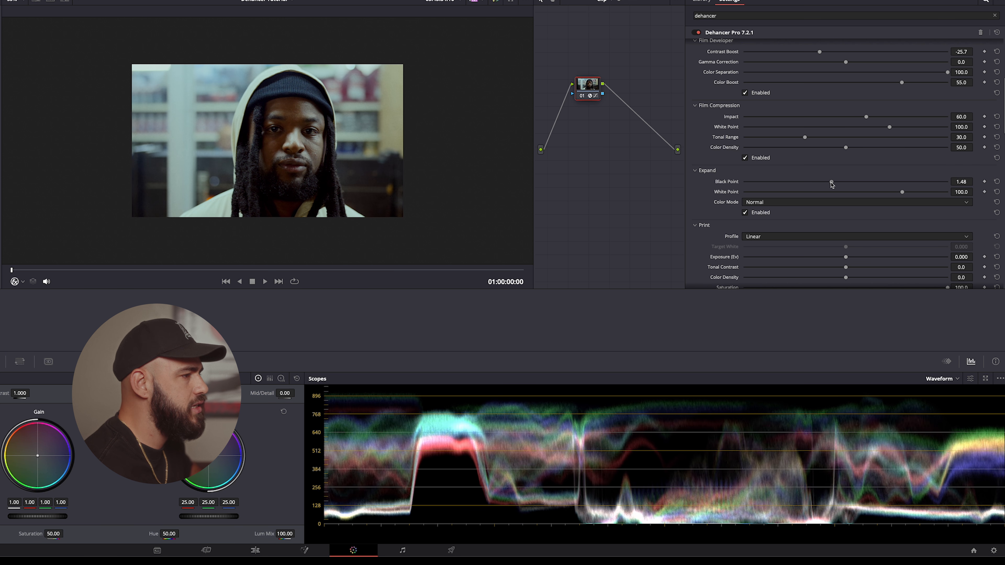
key("ctrl+z")
mouse_move(903, 192)
left_mouse_down()
mouse_move(850, 193)
mouse_move(903, 193)
left_mouse_up()
key("ctrl+z")
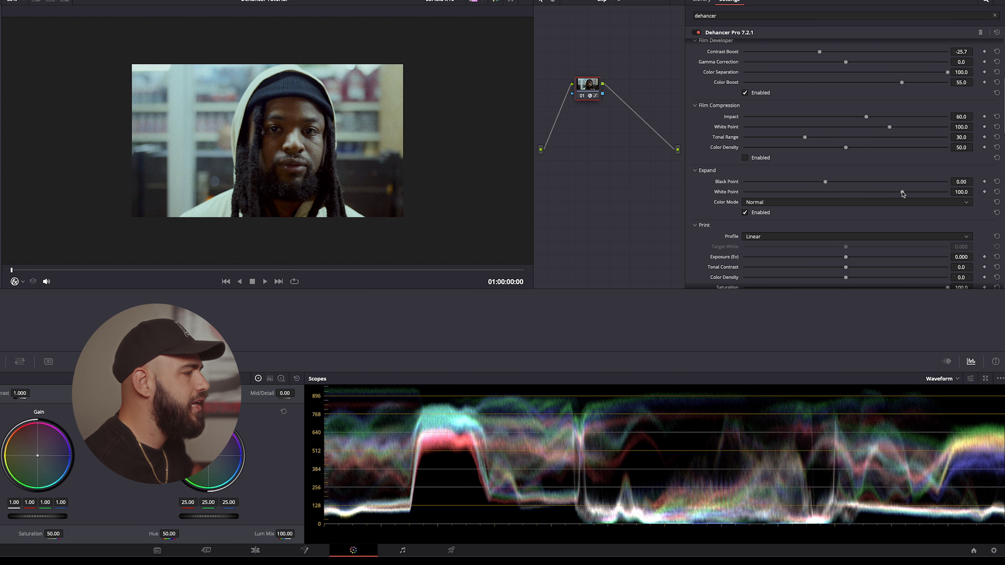
- Set the Print profile to Kodak 2383 Print Film
scroll(772, 190, "down", 4)
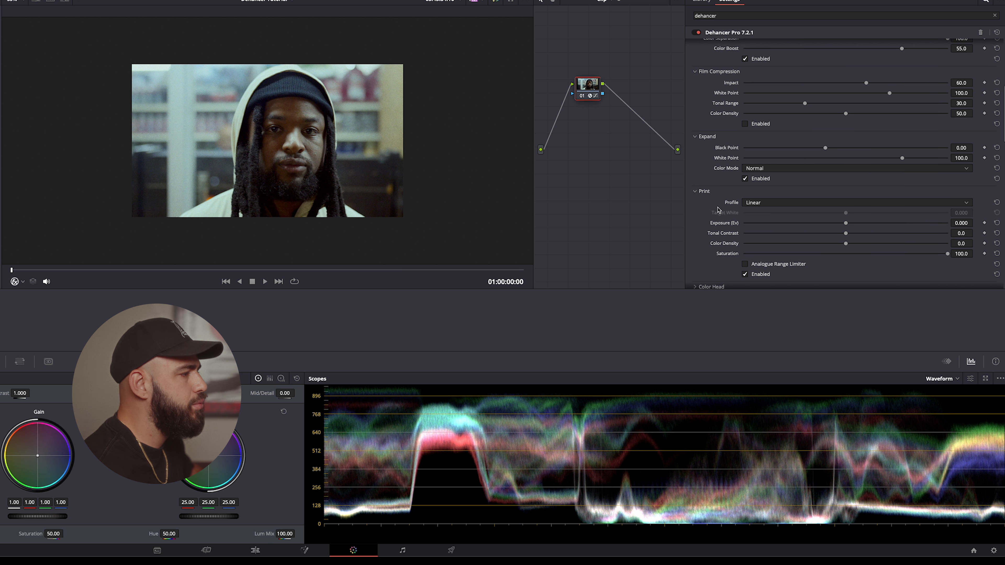
left_click(758, 176)
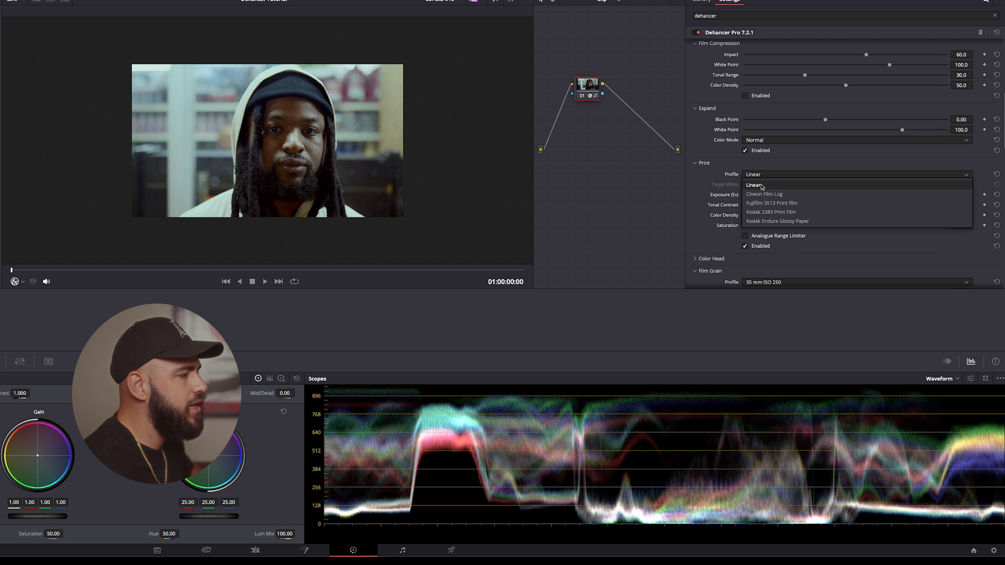
left_click(760, 212)
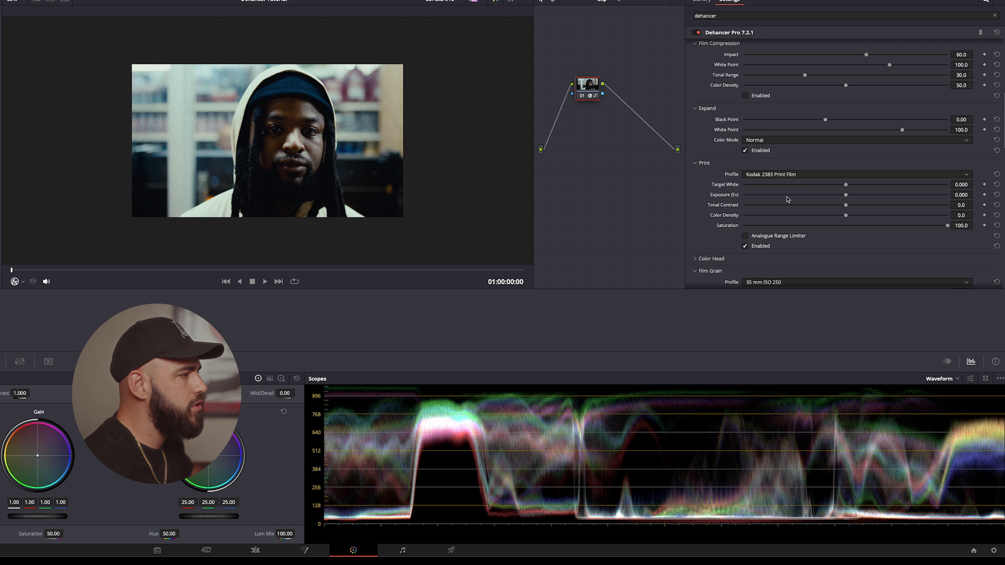
- Lower the Film Developer's Contrast Boost to about -45.4
scroll(795, 190, "up", 3)
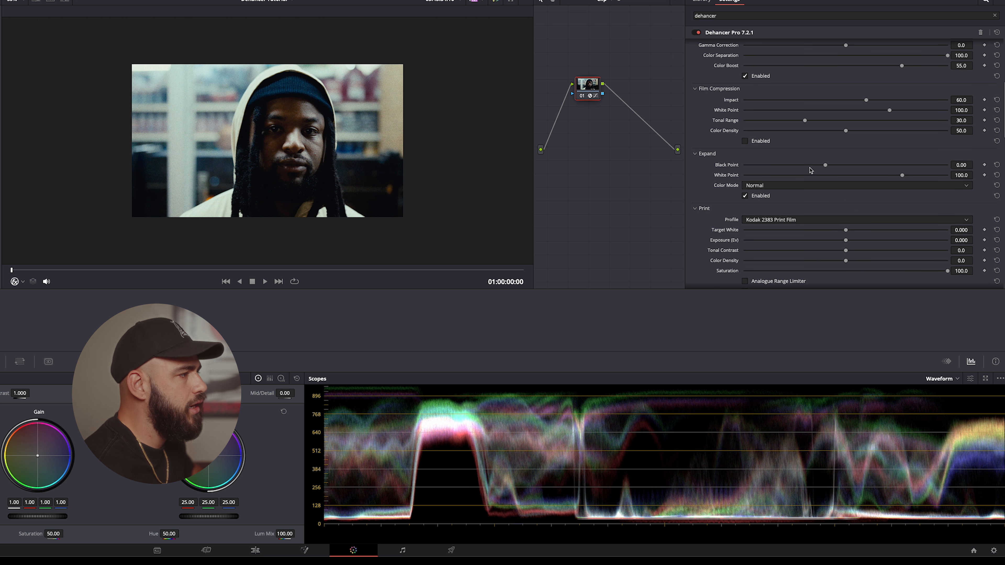
scroll(811, 170, "up", 10)
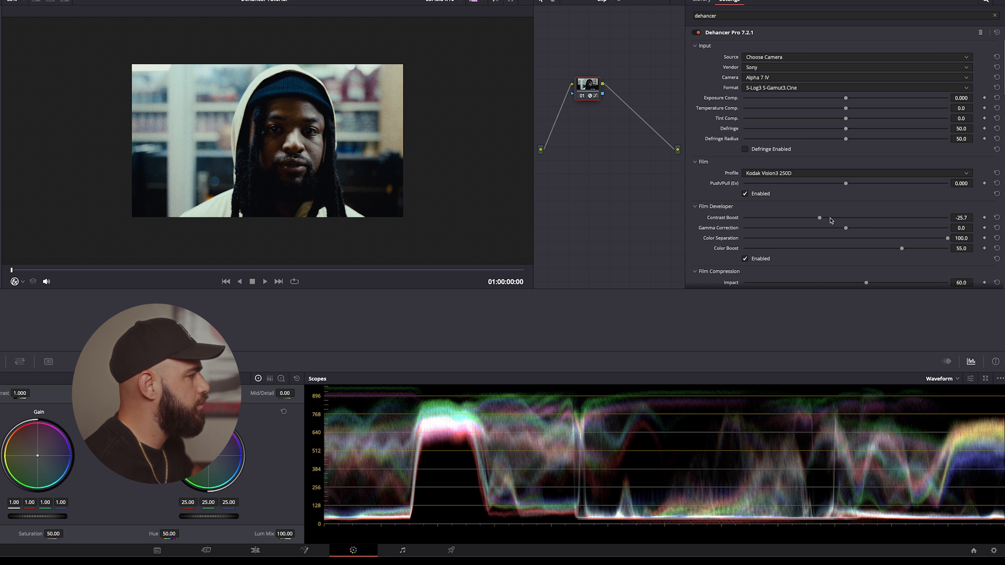
left_click_drag(820, 218, 800, 221)
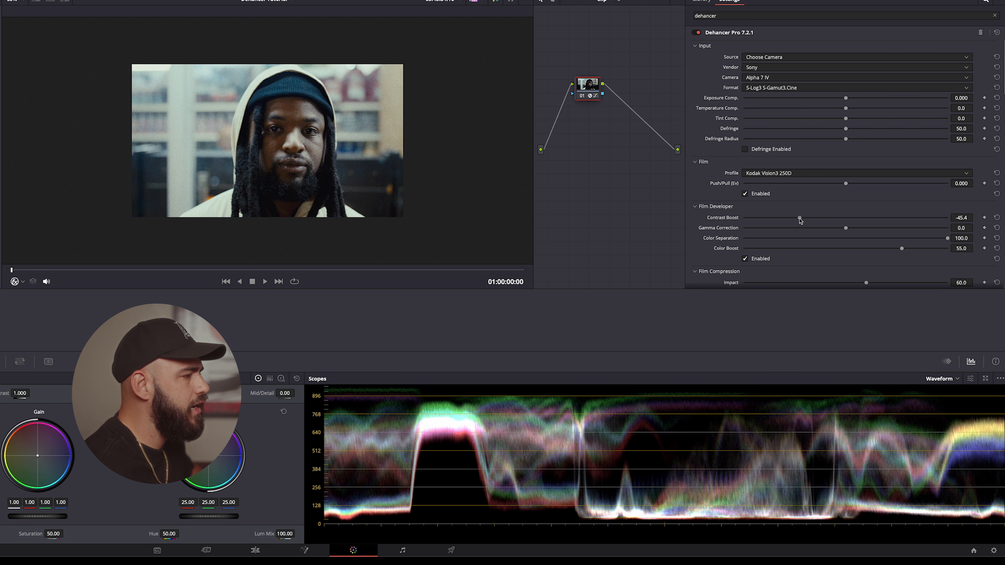
- Review the Print profile options, choose Kodak 2383 Print Film again, and look over the remaining Print settings
scroll(801, 224, "down", 10)
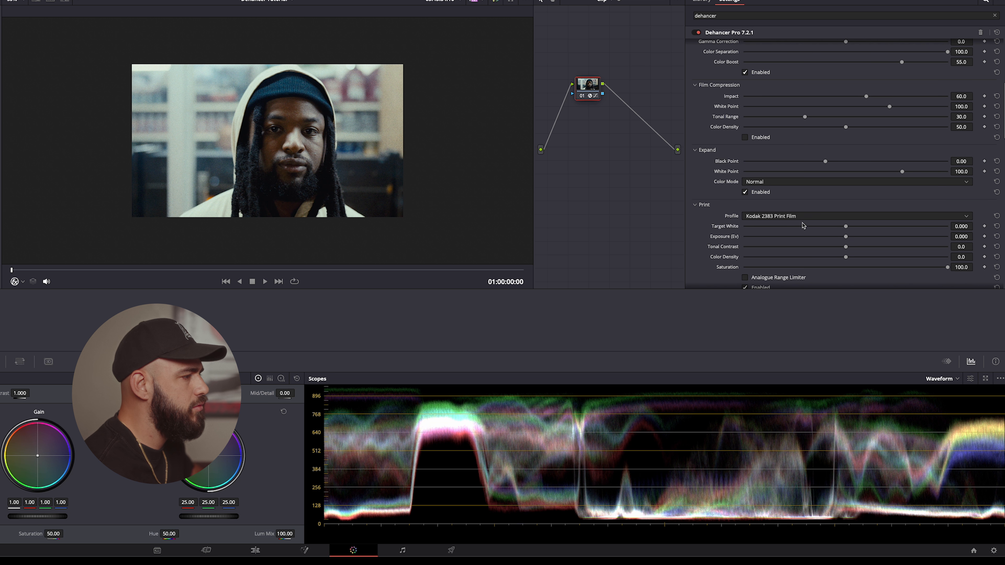
left_click(808, 217)
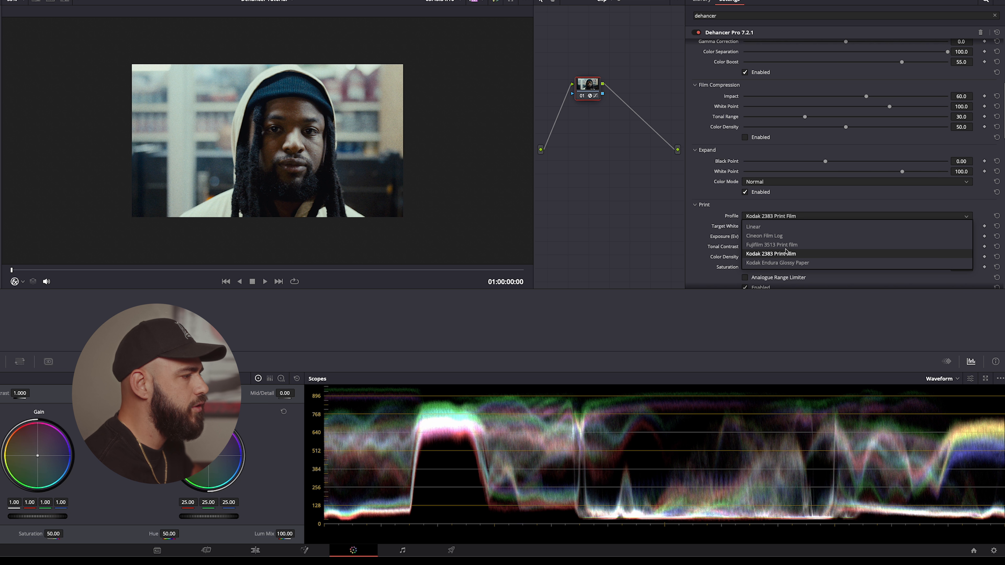
left_click(785, 253)
scroll(813, 217, "down", 4)
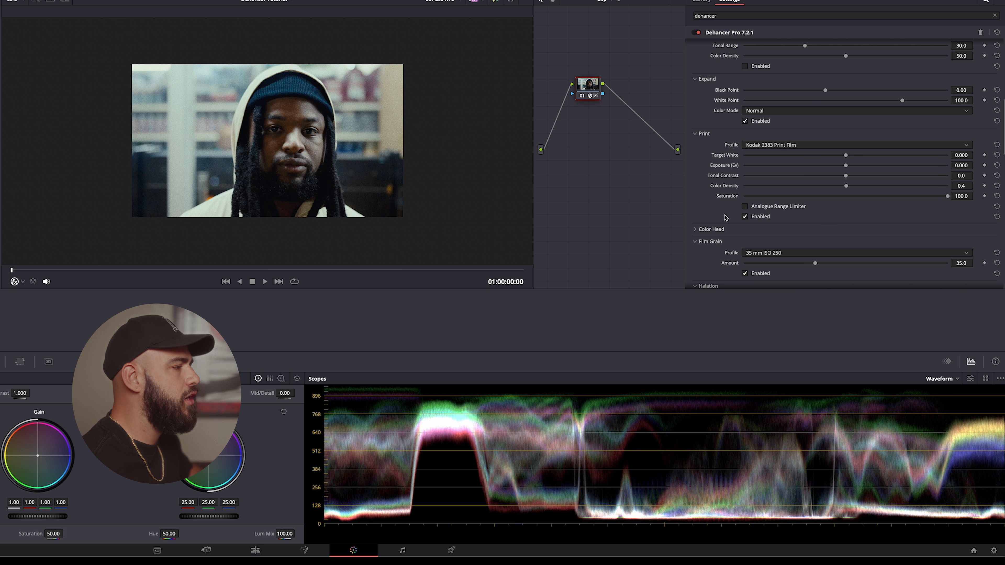
- Examine the Color Head color balance and tone settings below the Print section, leaving the section collapsed
scroll(728, 218, "down", 2)
left_click(716, 204)
scroll(716, 204, "down", 3)
scroll(716, 204, "down", 1)
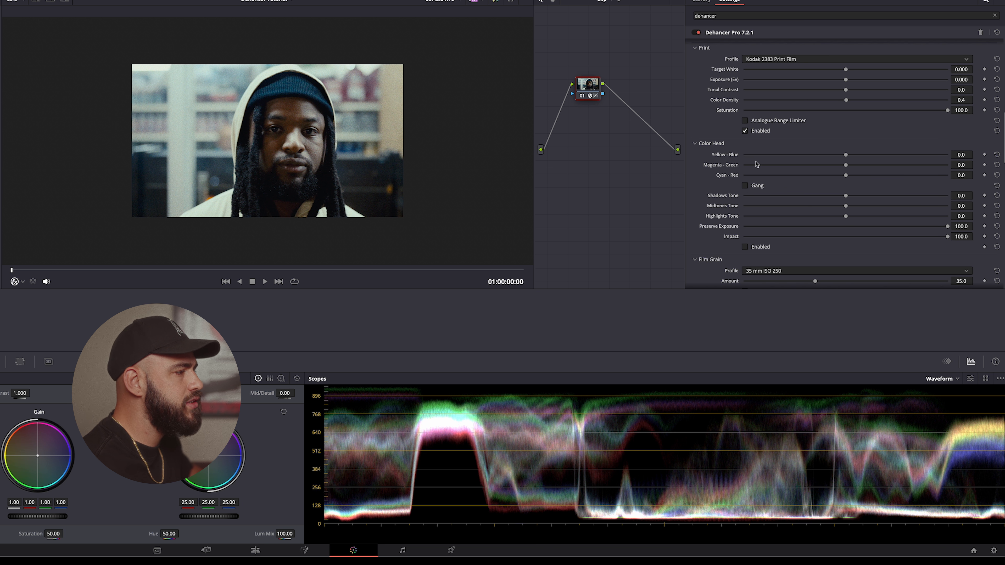
scroll(727, 173, "down", 1)
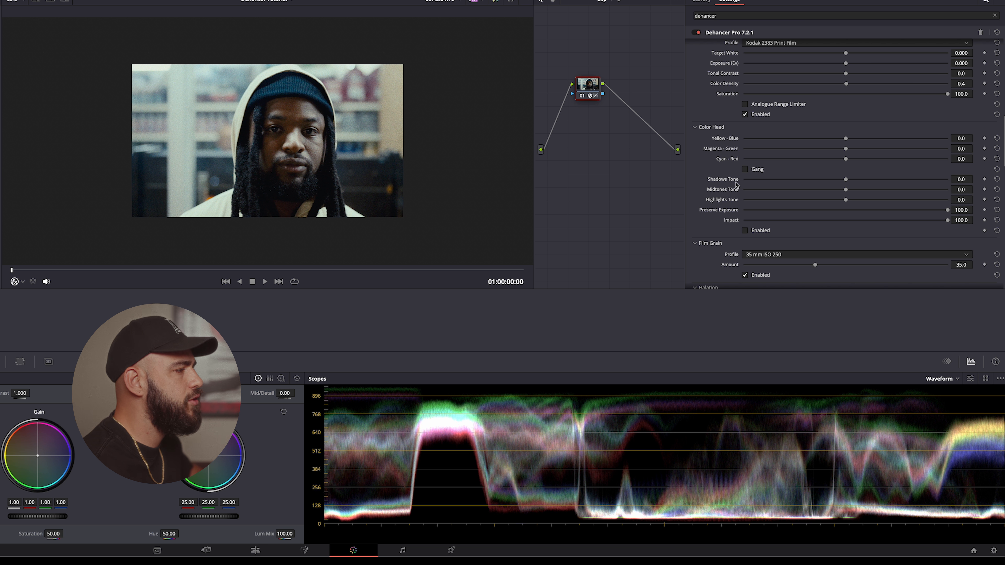
scroll(733, 198, "down", 3)
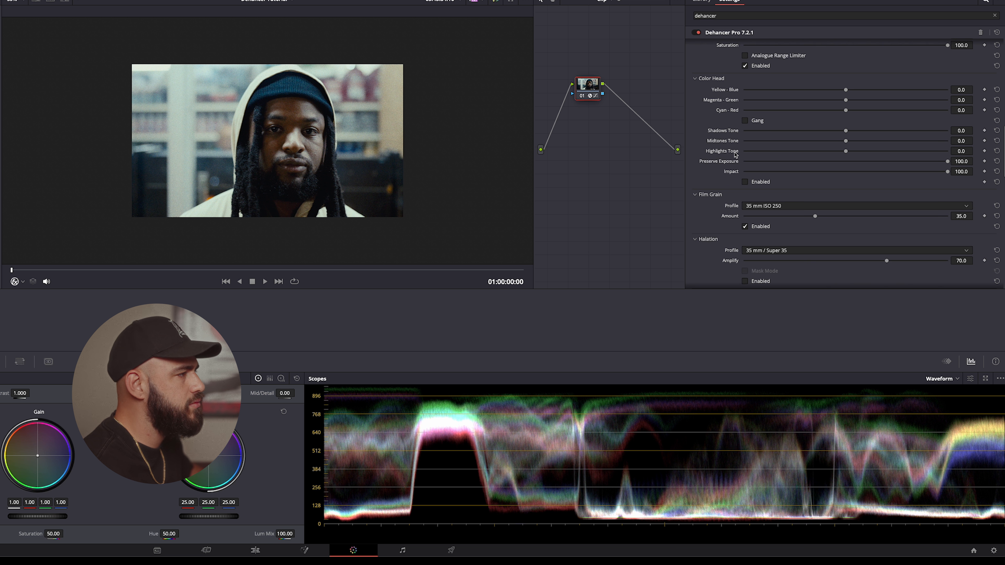
scroll(710, 119, "up", 1)
left_click(711, 84)
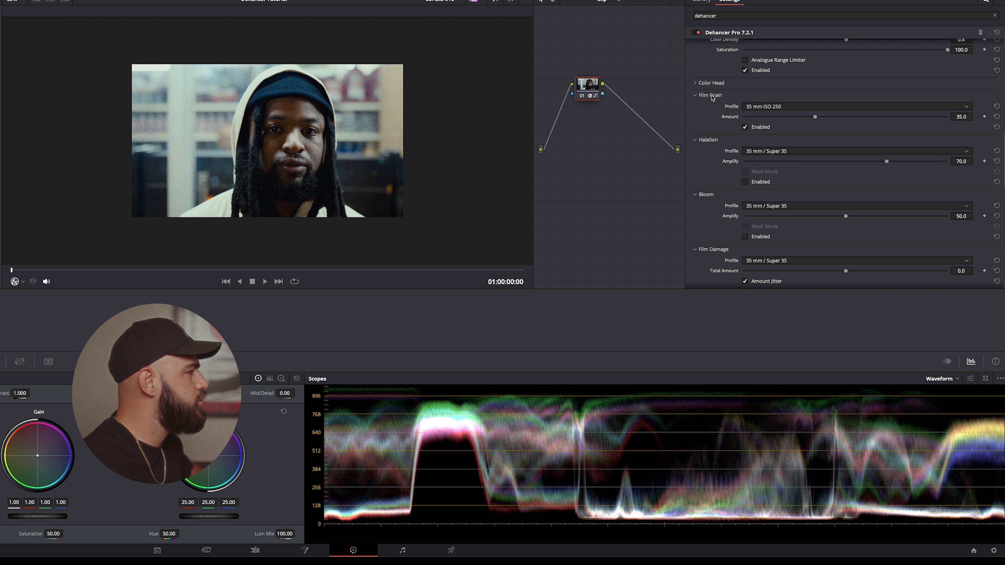
- Set the Film Grain profile to 8 mm ISO 50 and lower its Amount to about 14.9
left_click(811, 106)
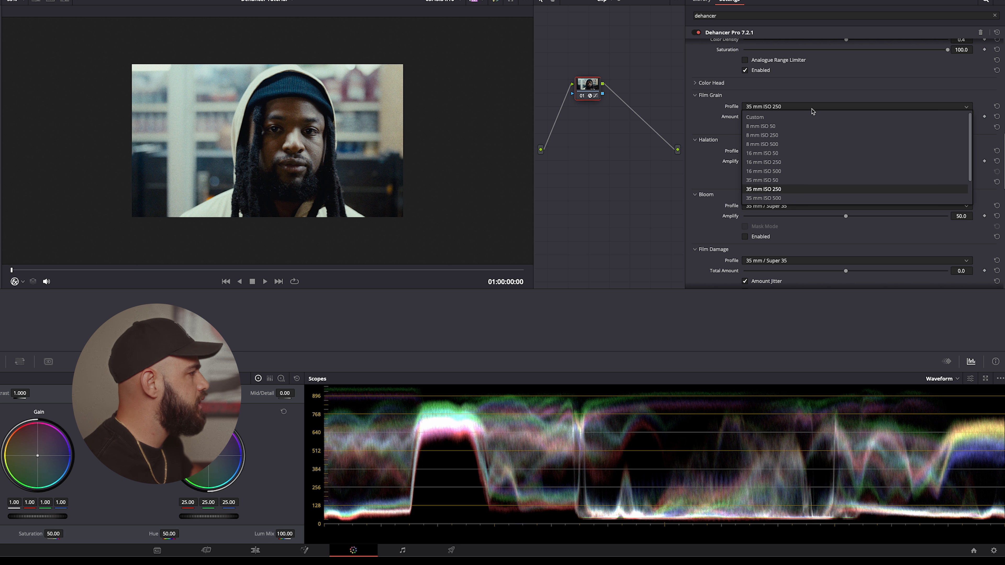
left_click(797, 126)
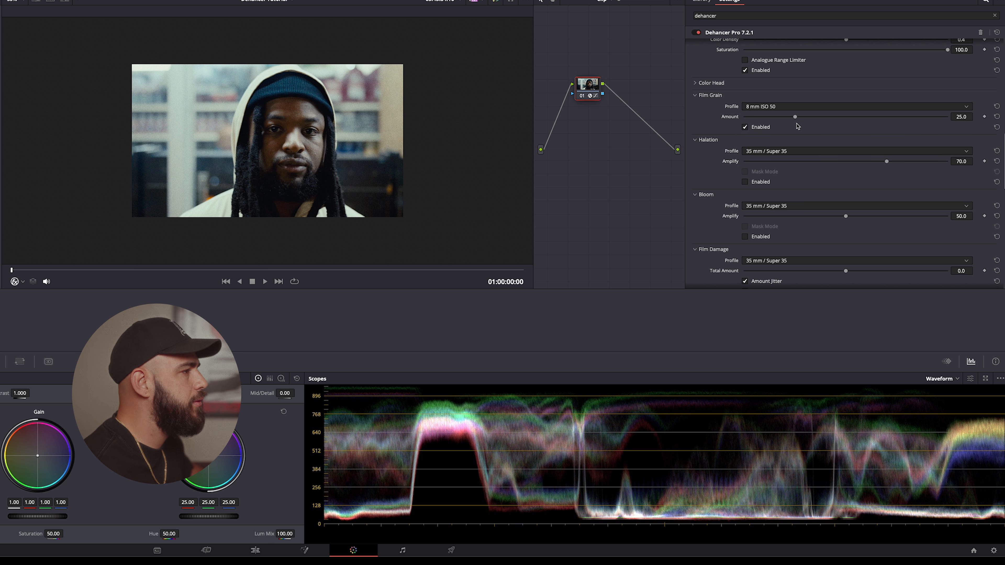
left_click_drag(795, 117, 775, 119)
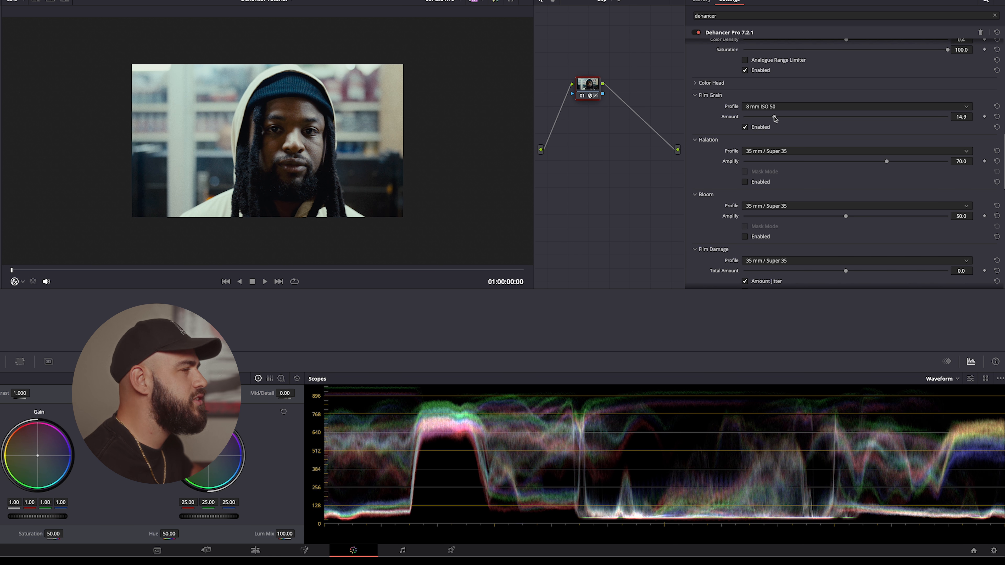
- Enable Halation with Mask Mode on and set its Profile to Custom
left_click(745, 182)
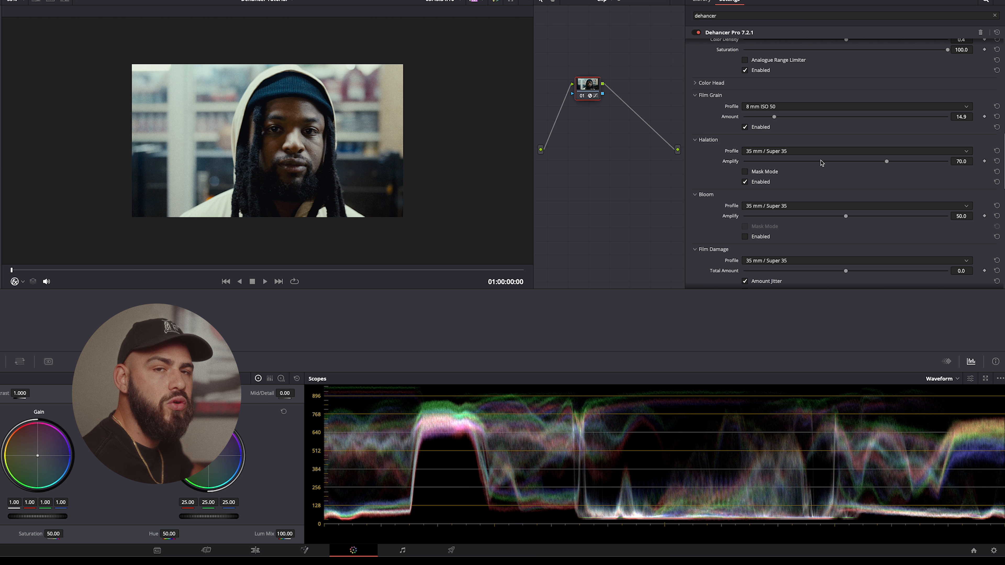
left_click(745, 171)
scroll(266, 149, "up", 2)
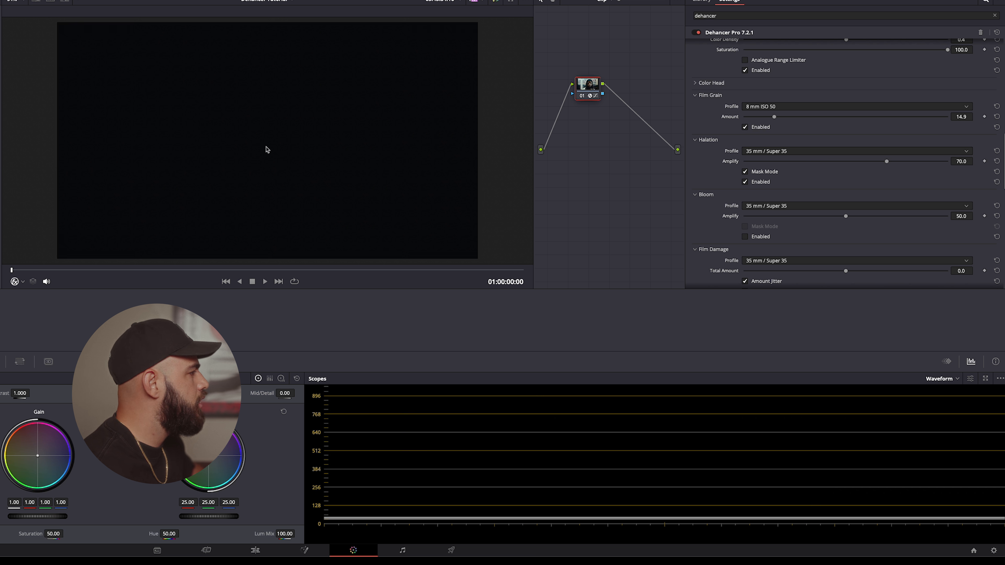
scroll(266, 150, "down", 2)
scroll(267, 150, "up", 3)
scroll(267, 150, "down", 3)
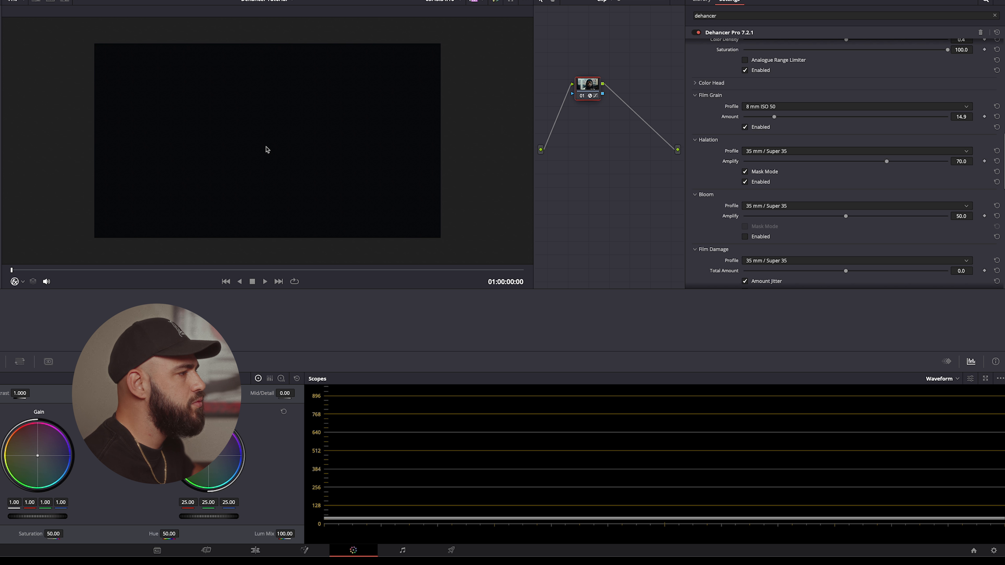
left_click(793, 152)
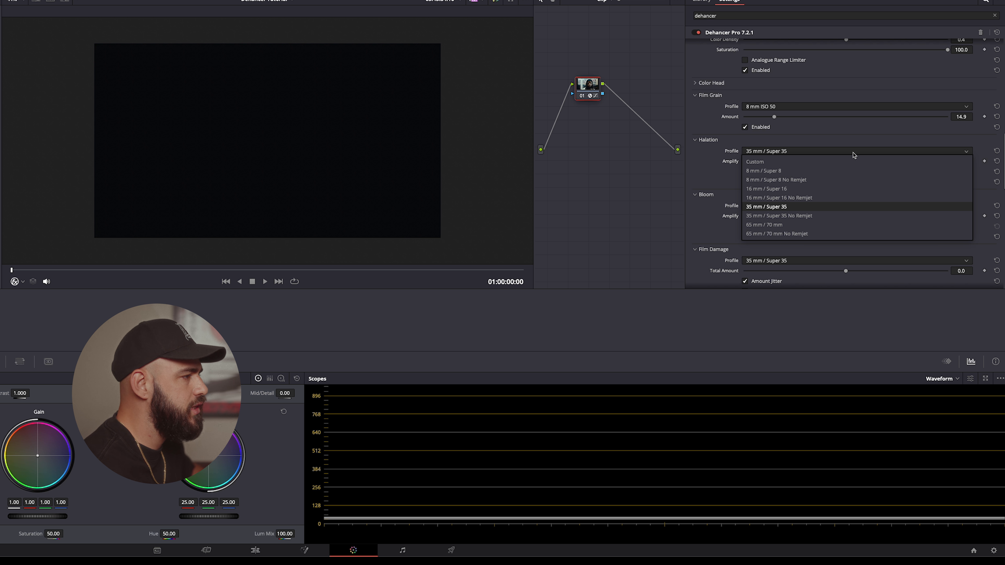
left_click(838, 164)
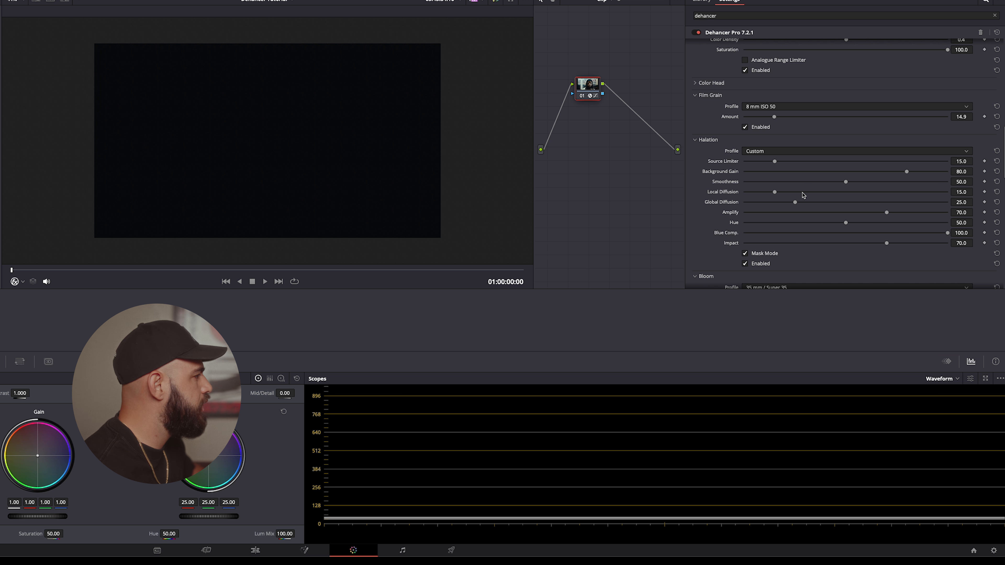
- Raise the Halation Local Diffusion to about 72.9 and Global Diffusion to about 63.5, and turn off Mask Mode
left_click_drag(826, 193, 893, 194)
left_click_drag(796, 203, 874, 203)
left_click(763, 255)
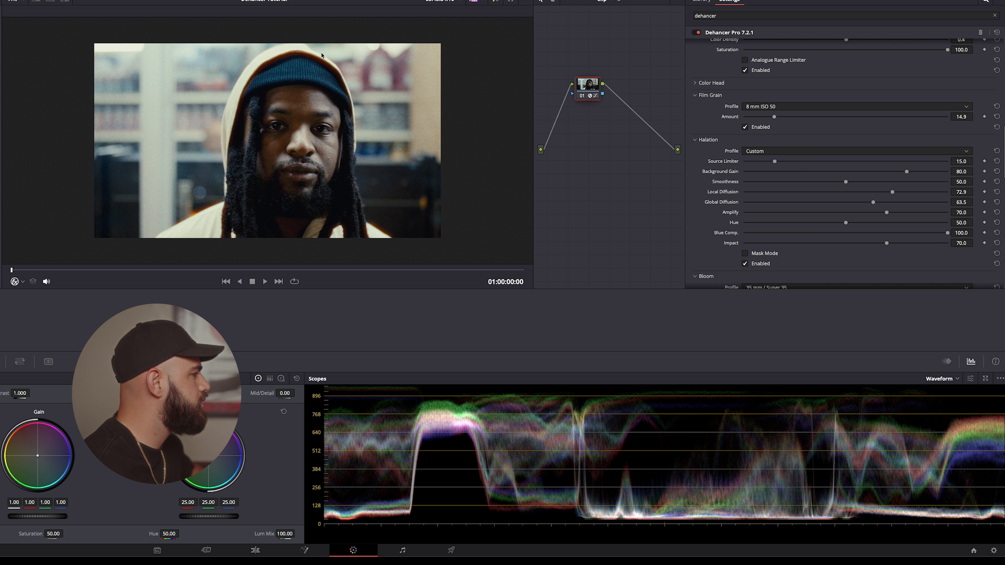
- Check the halation mask briefly and lower Local Diffusion to about 42.2
left_click(764, 256)
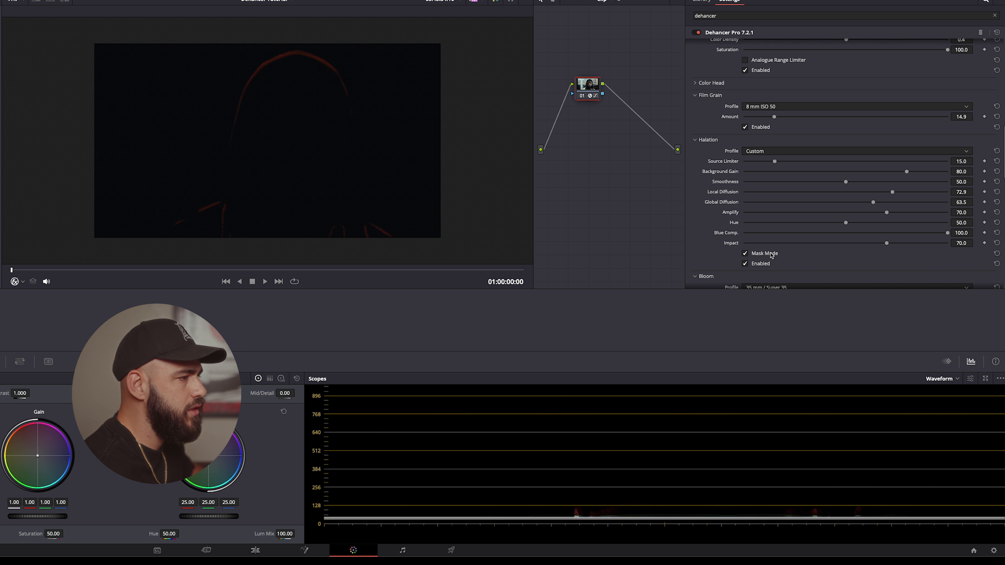
left_click(771, 256)
left_click_drag(870, 192, 831, 193)
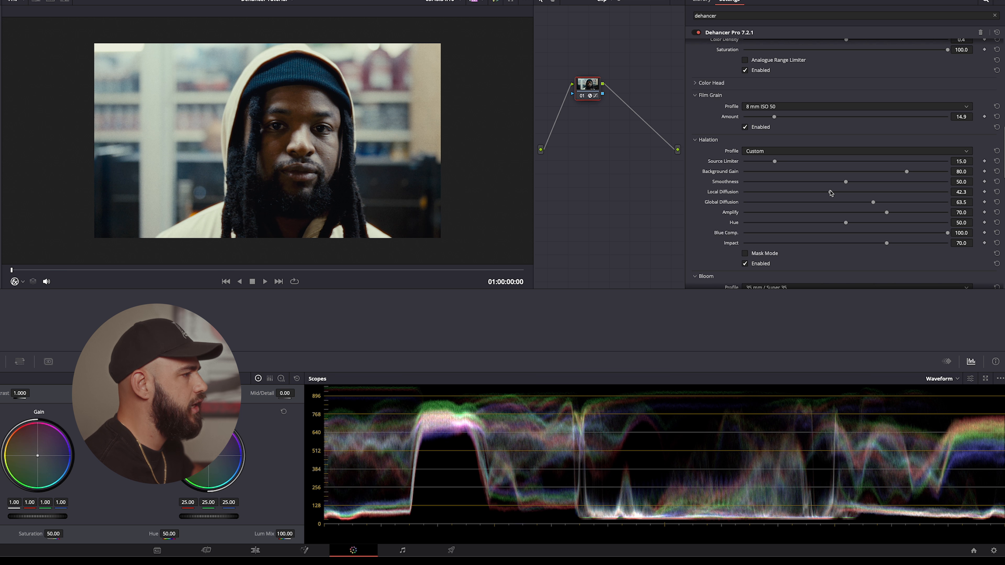
- Enable Bloom with the 35 mm / Super 35 profile and lower its Amplify to about 21.5
scroll(830, 193, "down", 5)
left_click(764, 221)
left_click(765, 222)
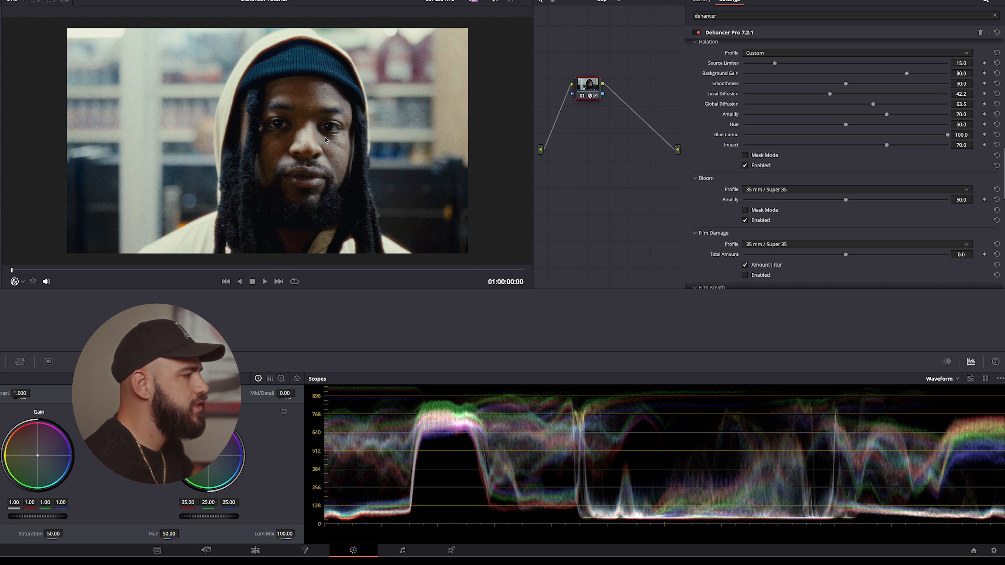
left_click_drag(823, 200, 787, 202)
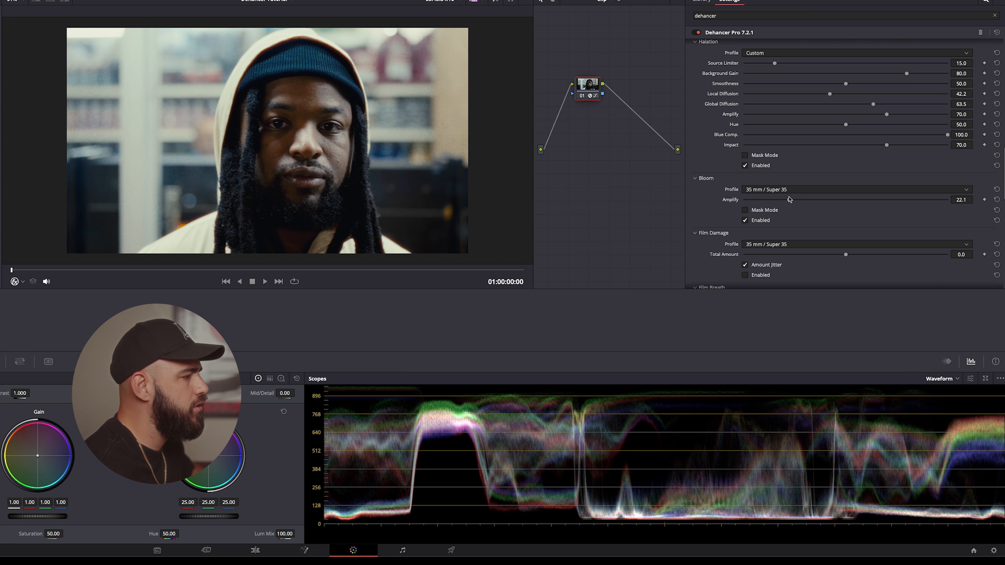
- Try Overscan on the clip with the Super 35mm 1.37:1, Widescreen 35mm 1.85:1 and Super 8mm 1.33:1 gate types
scroll(720, 211, "down", 5)
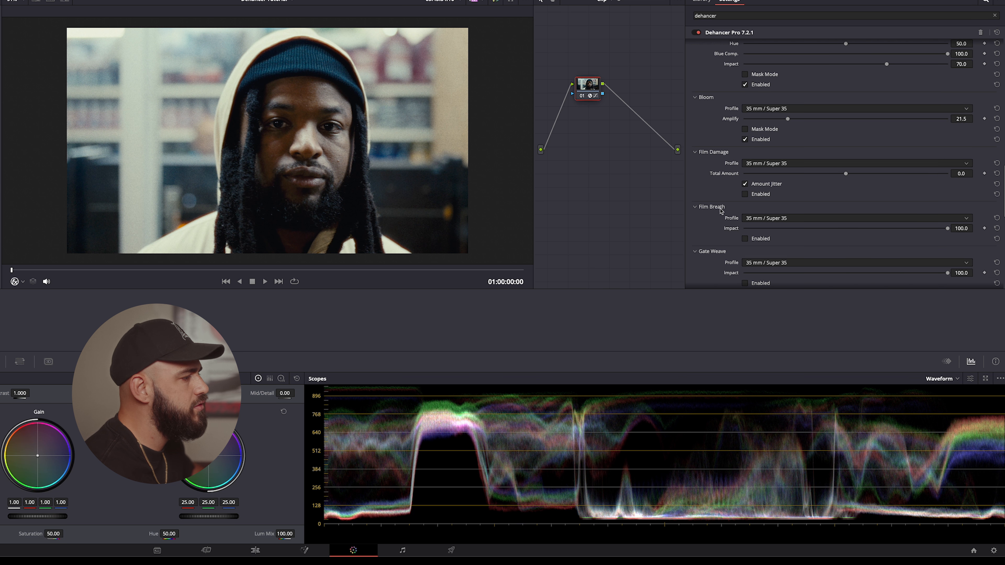
scroll(720, 211, "down", 6)
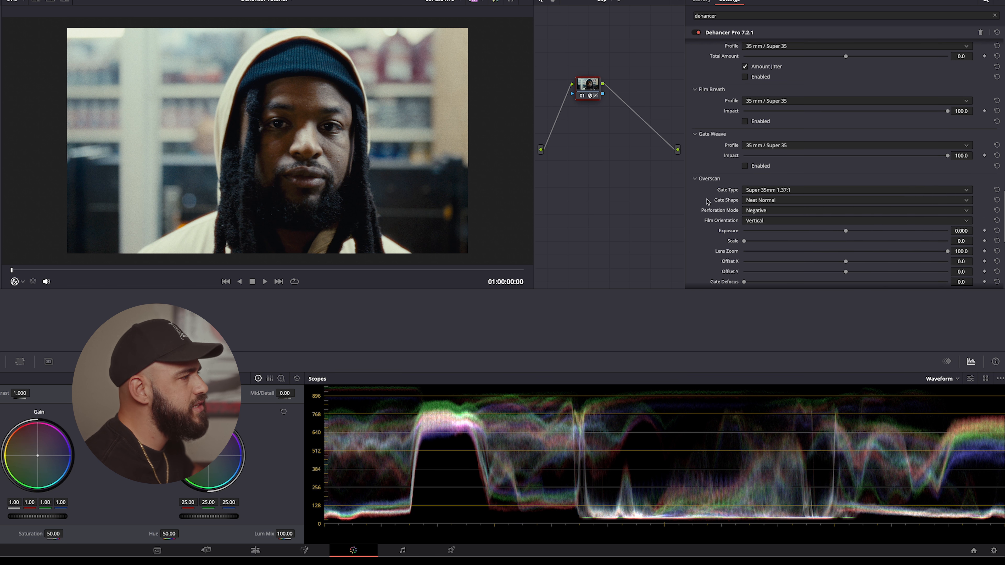
scroll(725, 157, "up", 1)
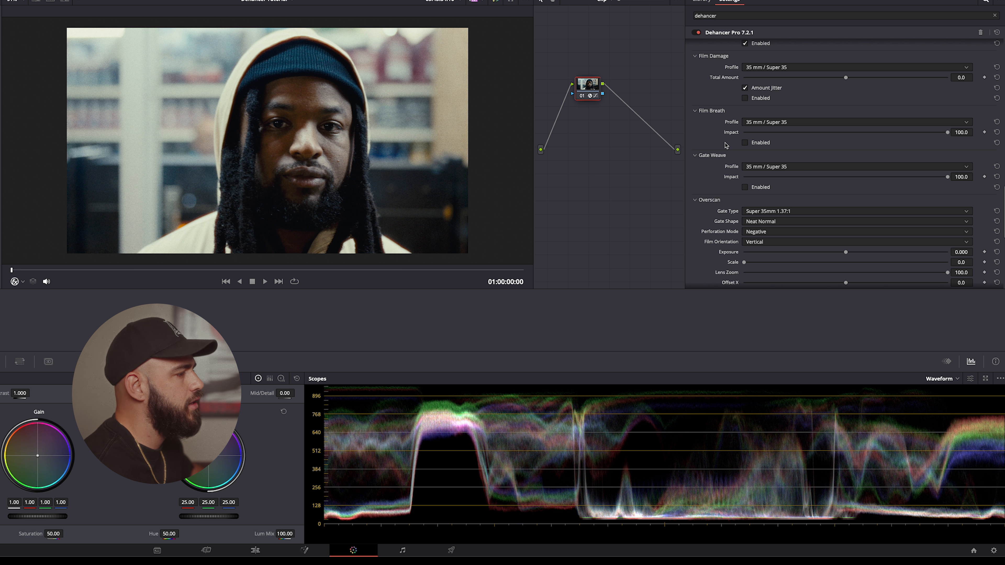
scroll(727, 145, "down", 3)
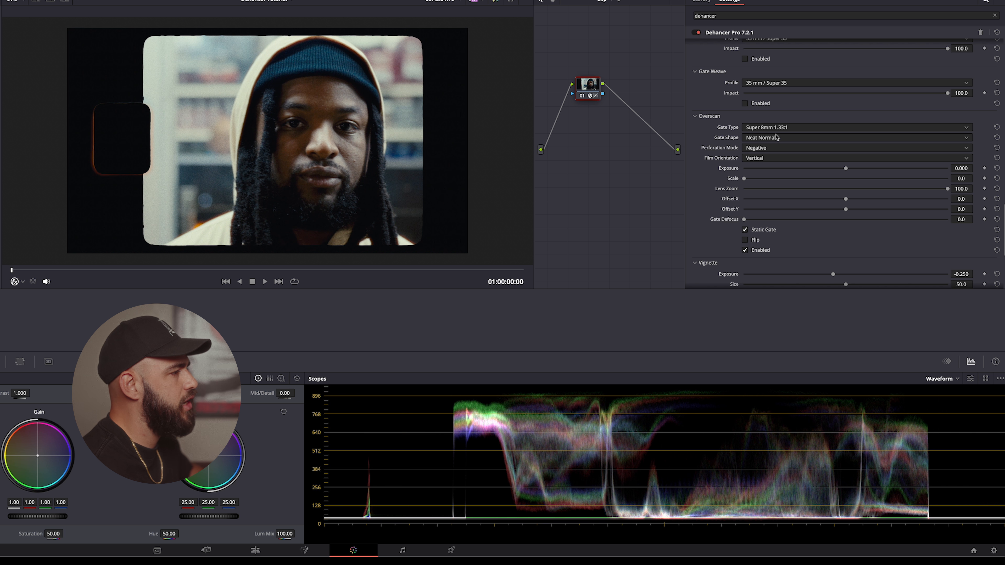
left_click(804, 128)
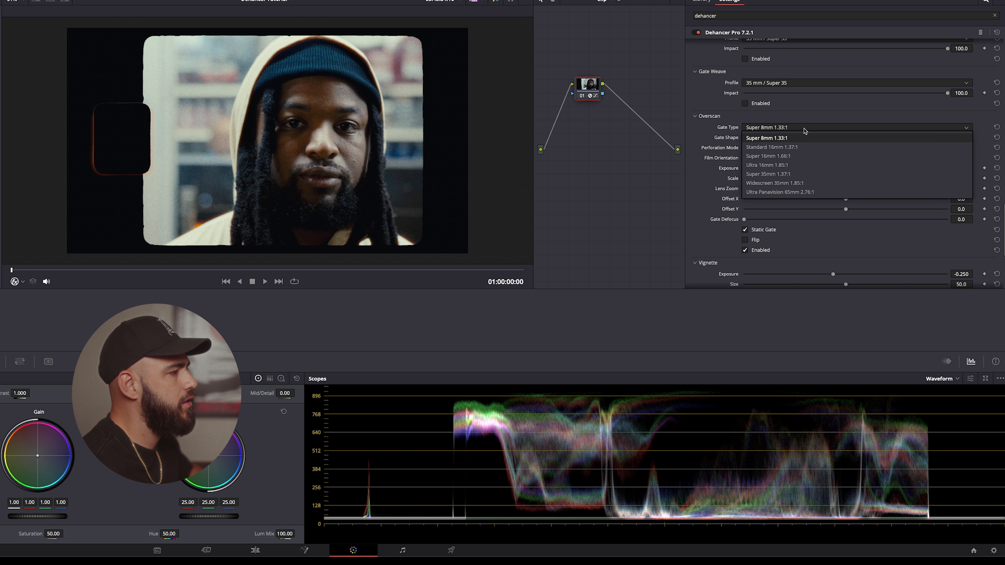
left_click(795, 157)
left_click(797, 128)
left_click(780, 182)
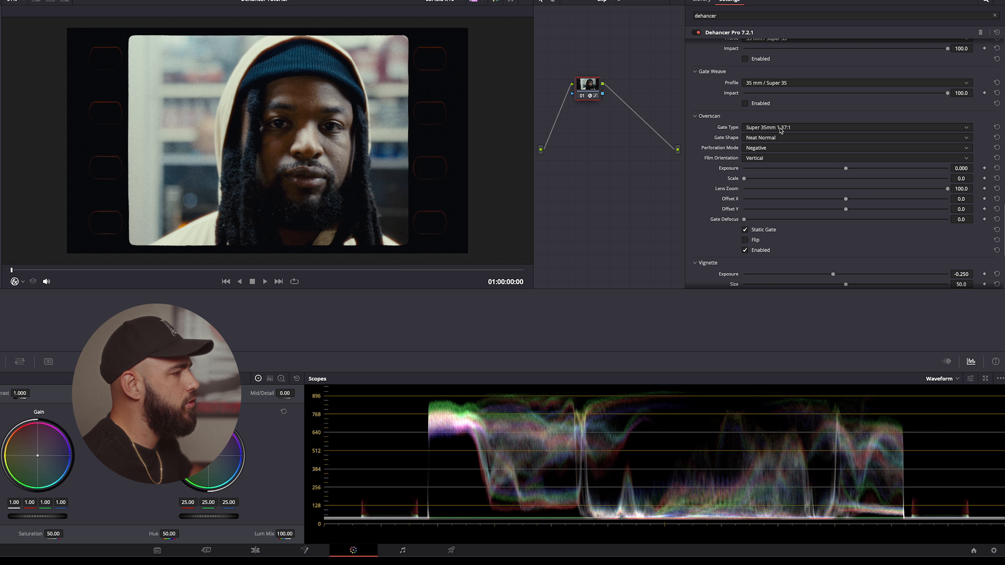
left_click(785, 131)
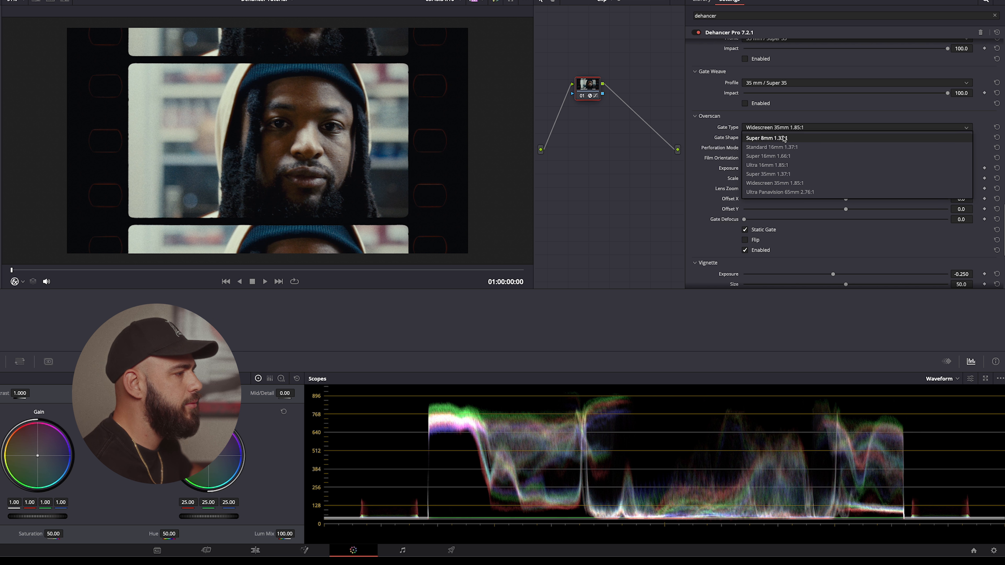
left_click(773, 197)
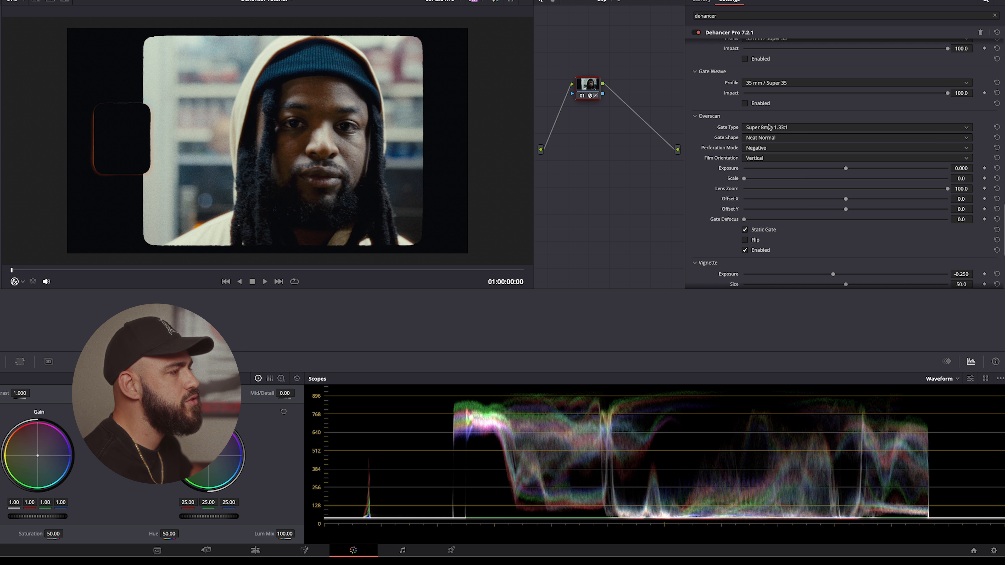
- Look at the Overscan Perforation Mode options and turn Overscan off
left_click(757, 149)
left_click(758, 151)
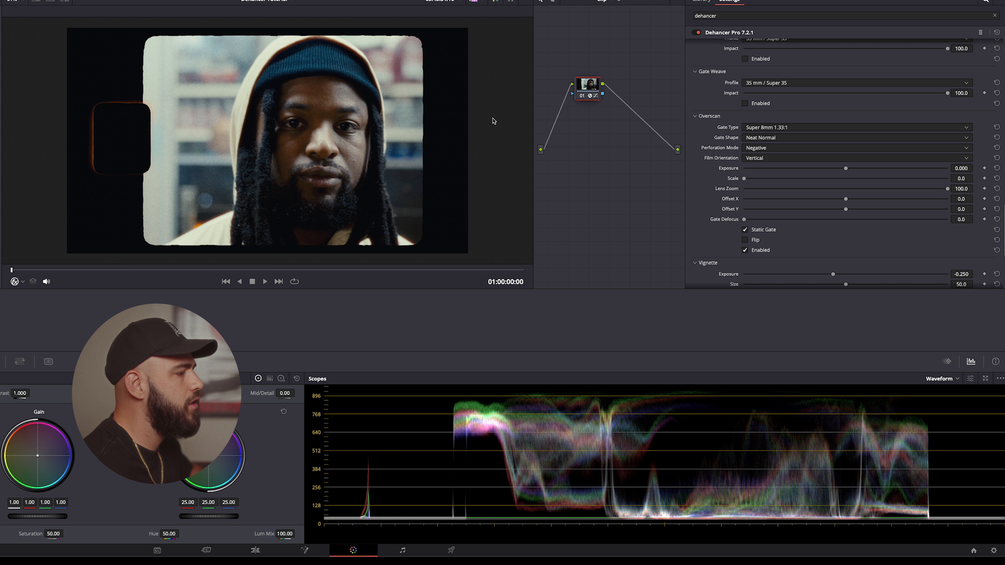
left_click(763, 250)
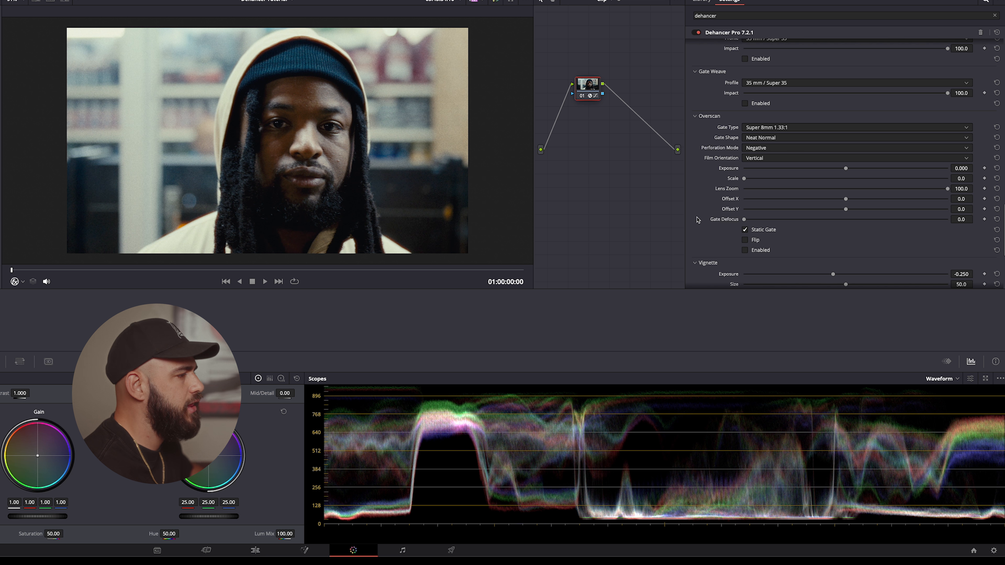
- Enable the Vignette, use its Mask Mode to set Size to about 76.5, and set Exposure to about -0.386 with the mask hidden
scroll(697, 220, "down", 2)
scroll(697, 221, "down", 3)
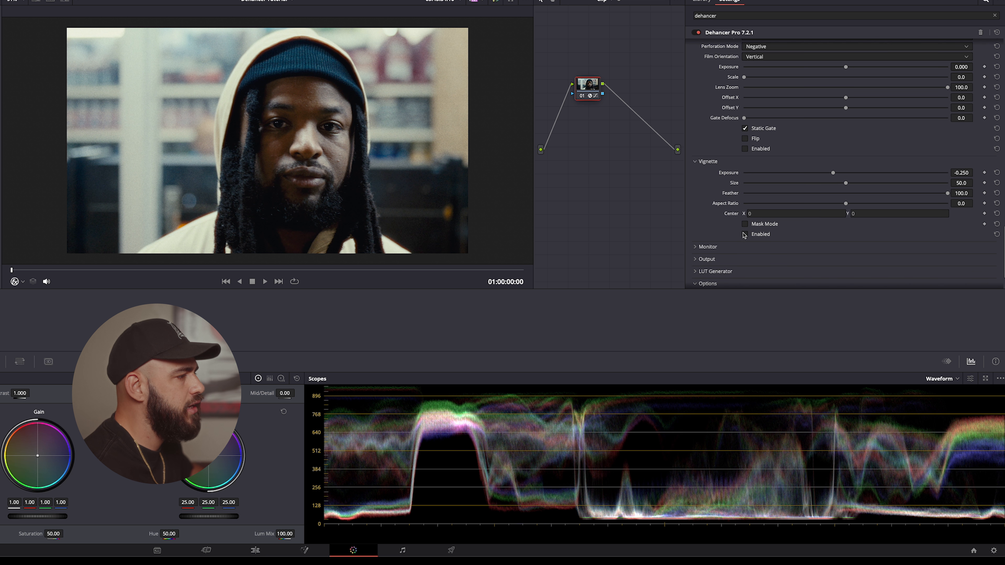
left_click(746, 235)
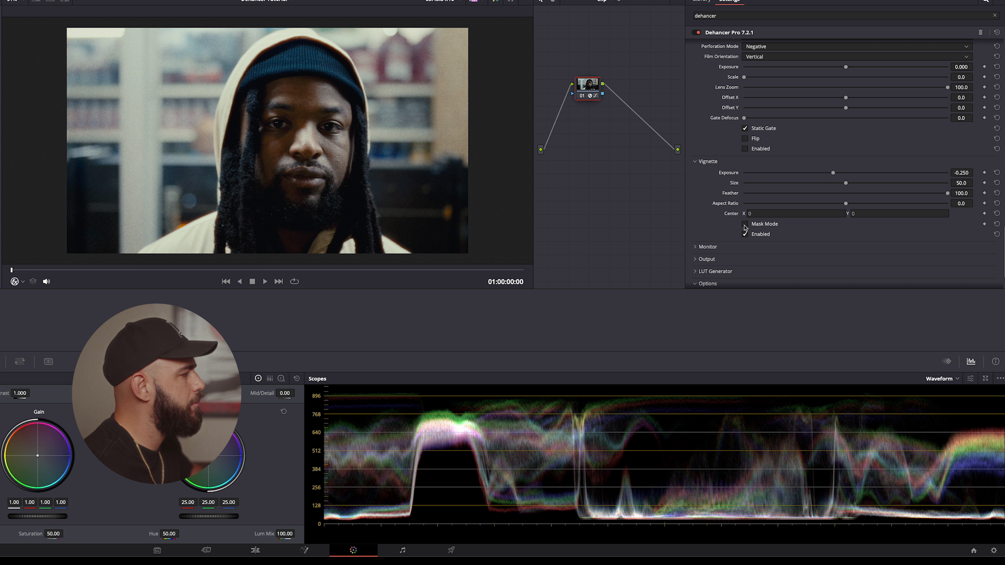
left_click(745, 225)
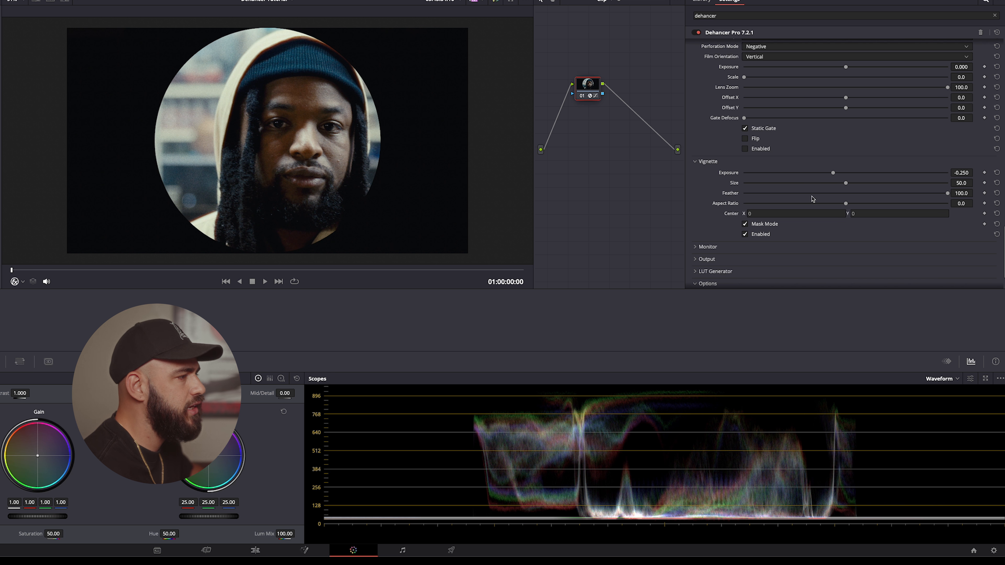
left_click_drag(833, 173, 900, 183)
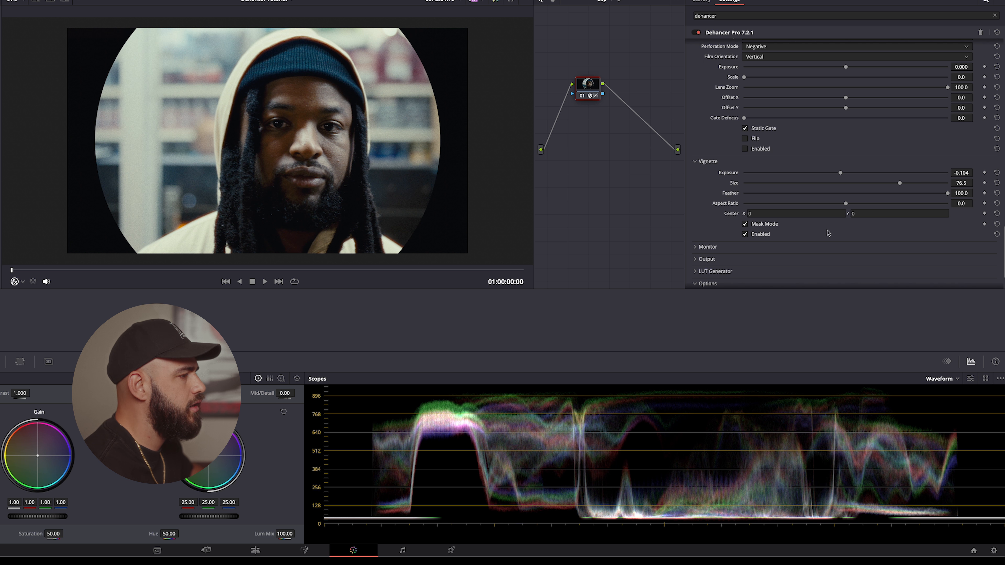
left_click(759, 229)
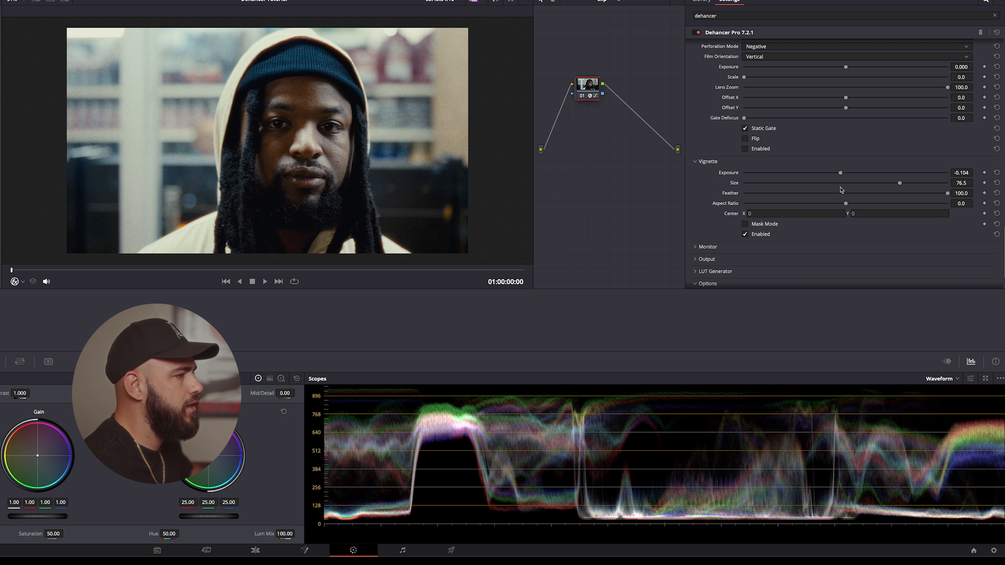
mouse_move(841, 173)
left_mouse_down()
mouse_move(805, 173)
mouse_move(826, 179)
left_mouse_up()
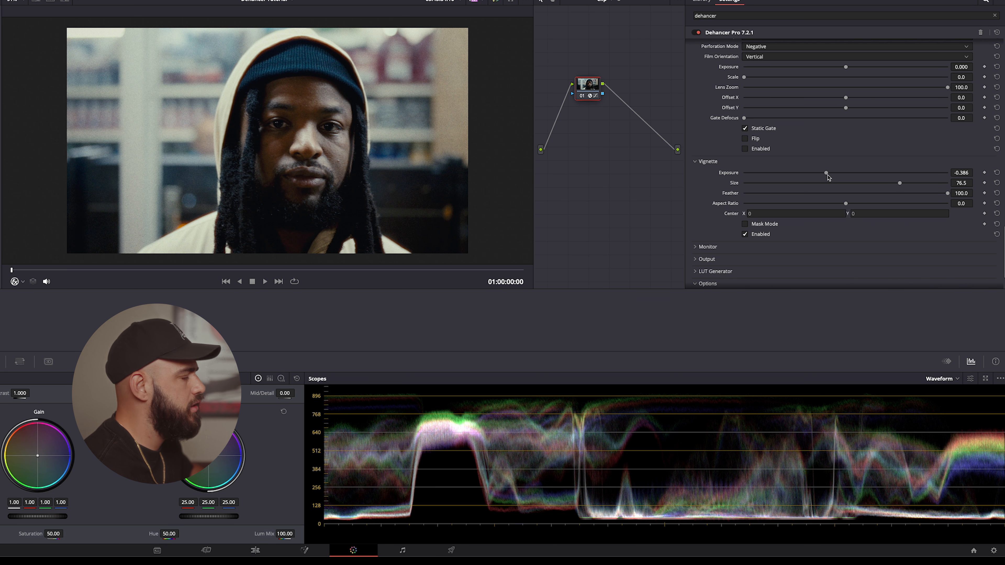
- Look at the Monitor options and open the Output settings
scroll(776, 222, "down", 2)
left_click(707, 201)
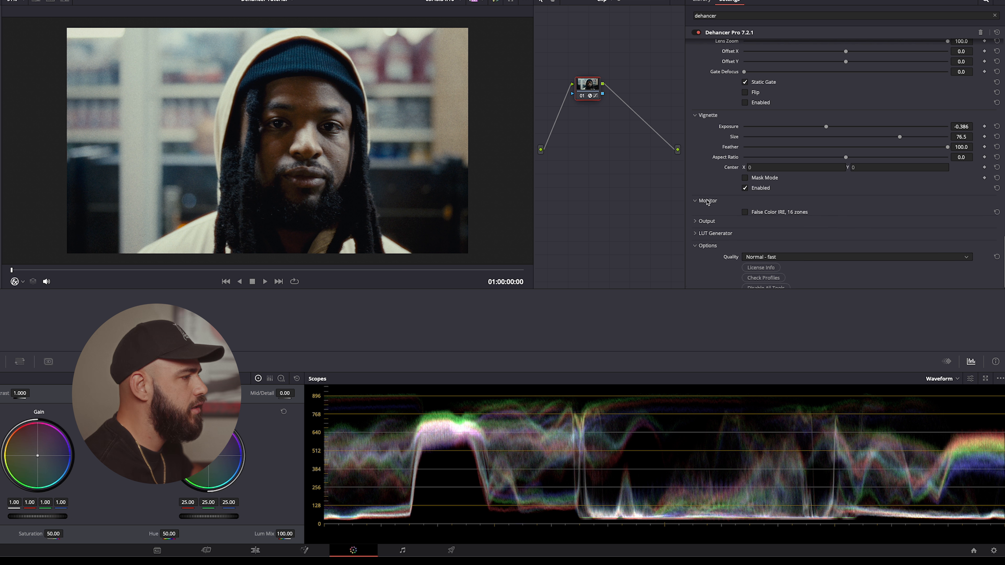
left_click(708, 202)
left_click(704, 213)
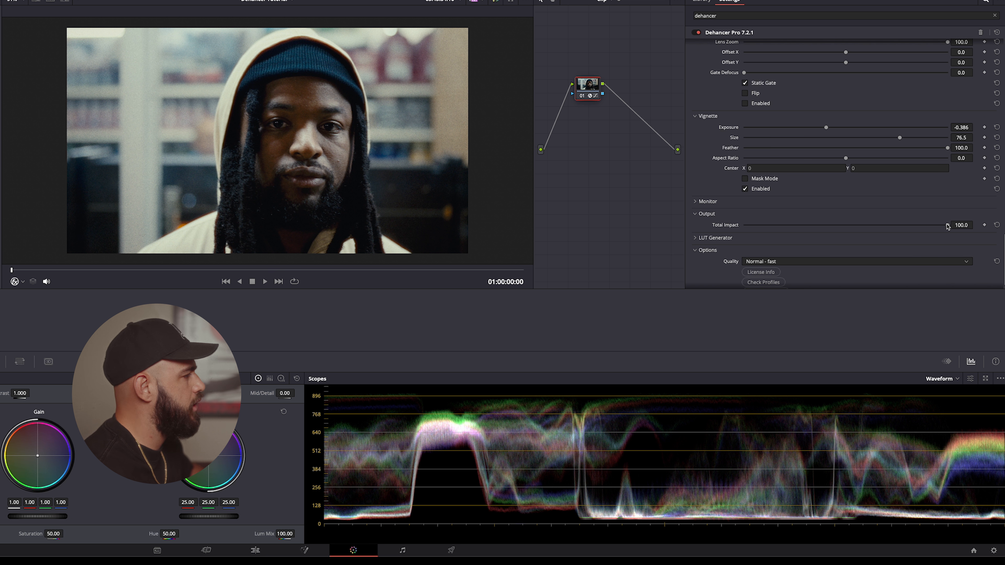
- Try lowering the Output Total Impact to its minimum, restore it to 100, and collapse the Output settings
left_click_drag(948, 226, 741, 226)
left_click(706, 214)
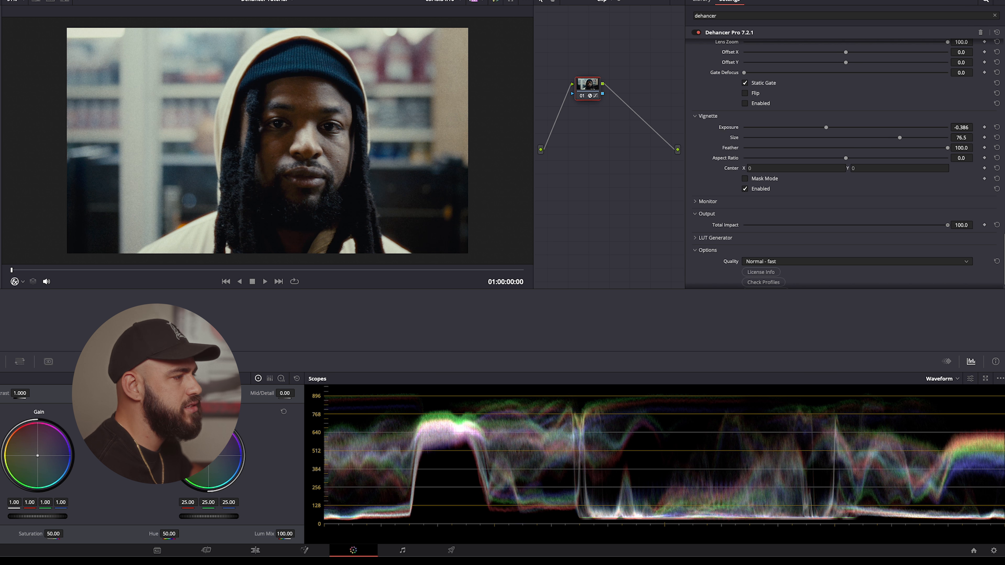
left_click(724, 227)
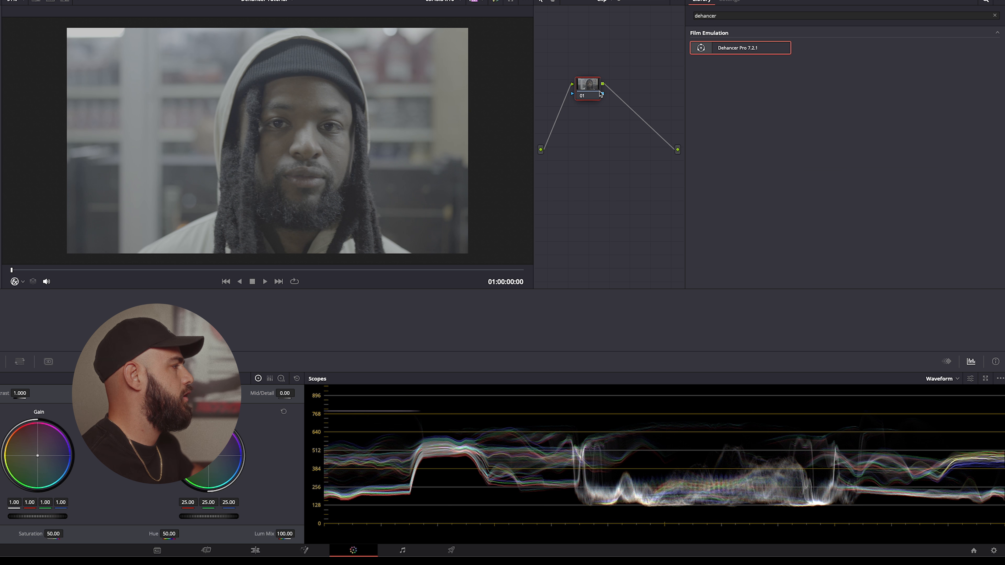
- Undo the node reset to bring back the Dehancer grade, and play the portrait clip
key("ctrl+z")
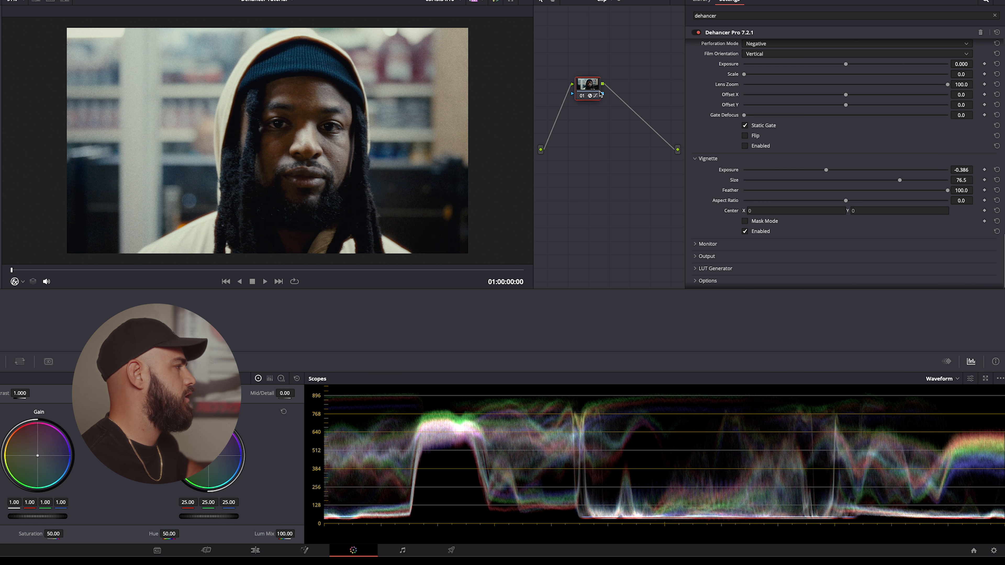
key("space")
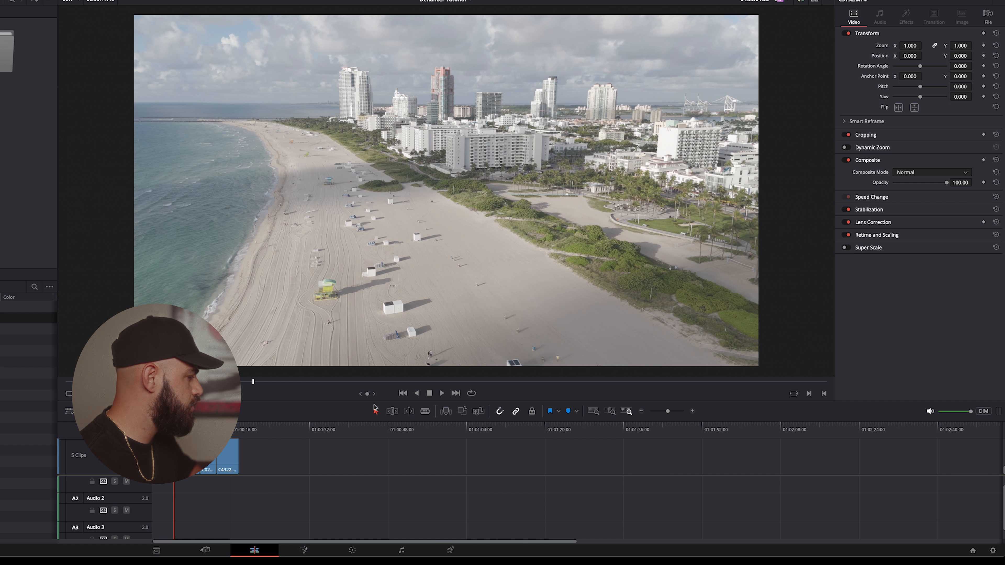
- Open the aerial beach clip on the Color page, search the effects for "dehancer" and apply Dehancer Pro to node 01
left_click(353, 551)
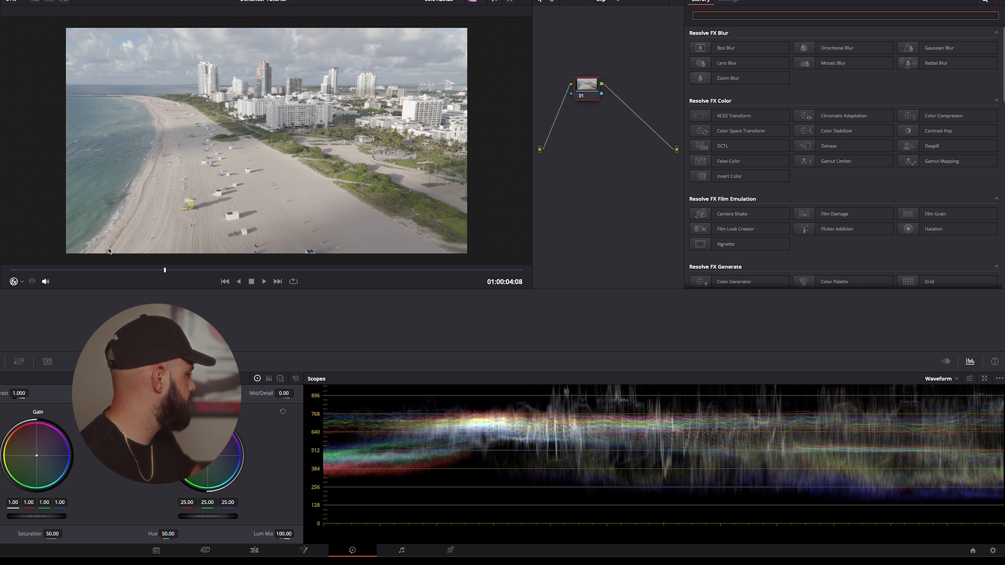
type("deh")
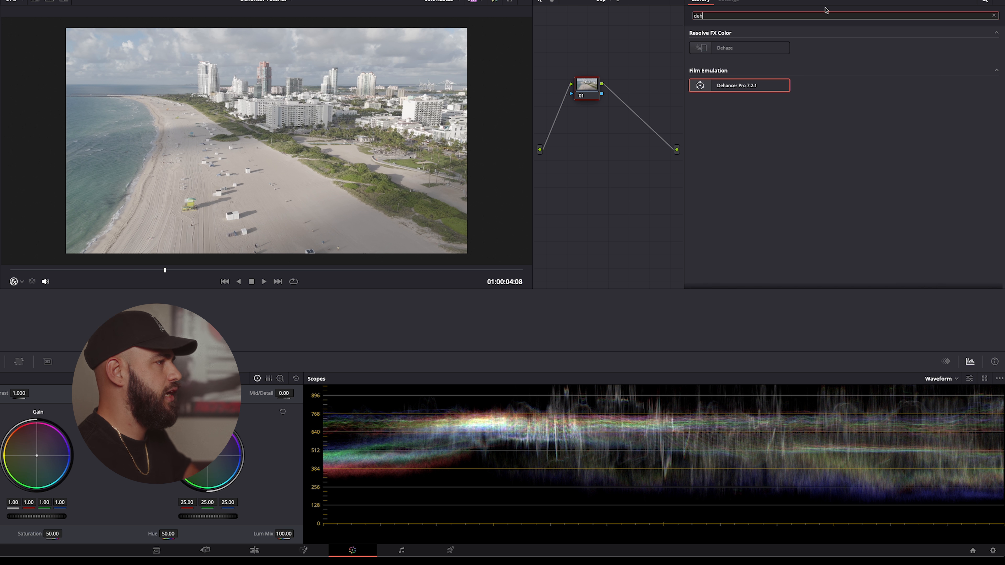
type("ancer")
left_click_drag(732, 48, 588, 84)
- Set the Dehancer input source to Choose Camera with DJI as the vendor
left_click(754, 57)
left_click(759, 129)
left_click(765, 65)
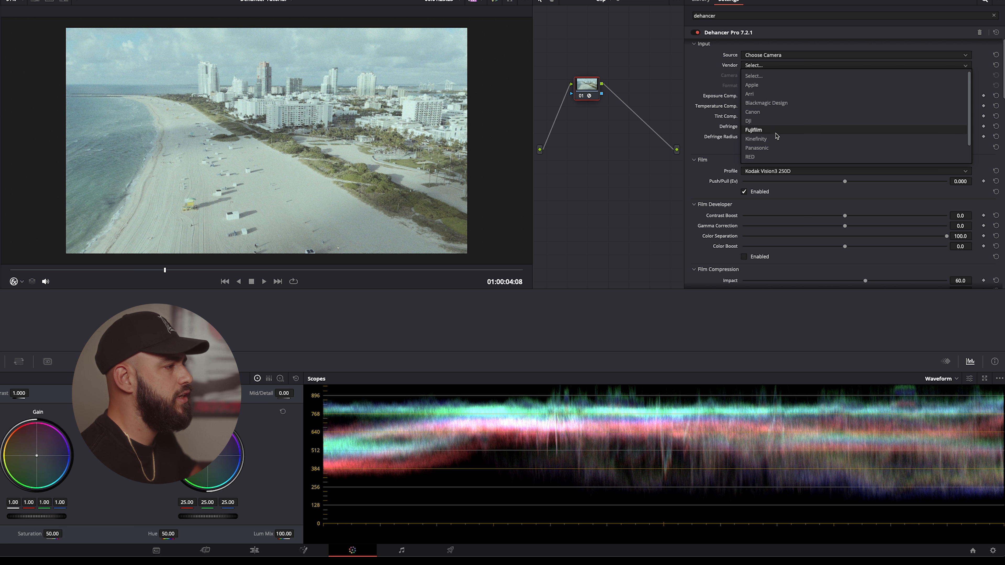
left_click(749, 121)
- Compare the Mavic Air and Air 2S camera profiles and set the input to Air 2S with the D-Log format
left_click(780, 75)
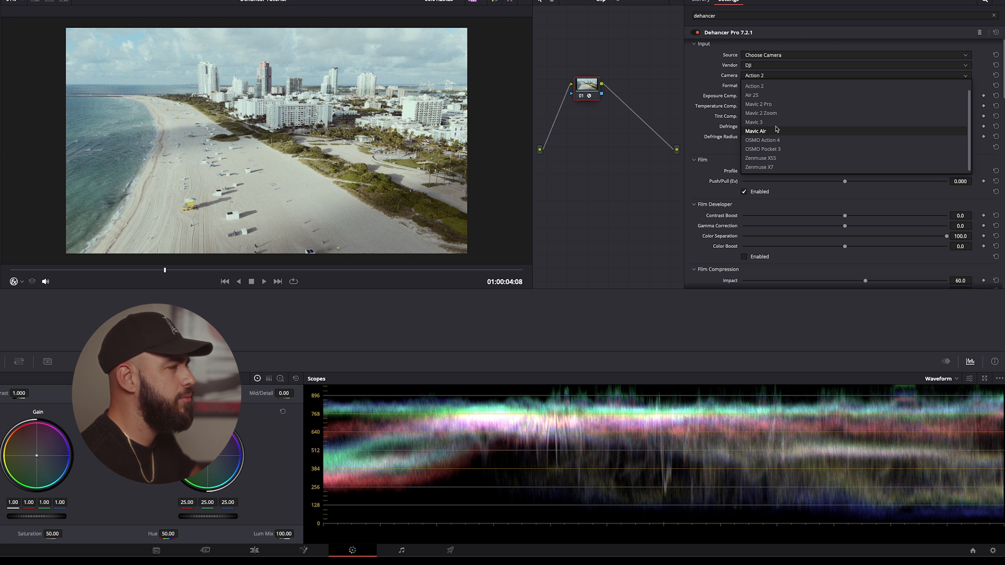
left_click(764, 95)
left_click(774, 77)
left_click(764, 130)
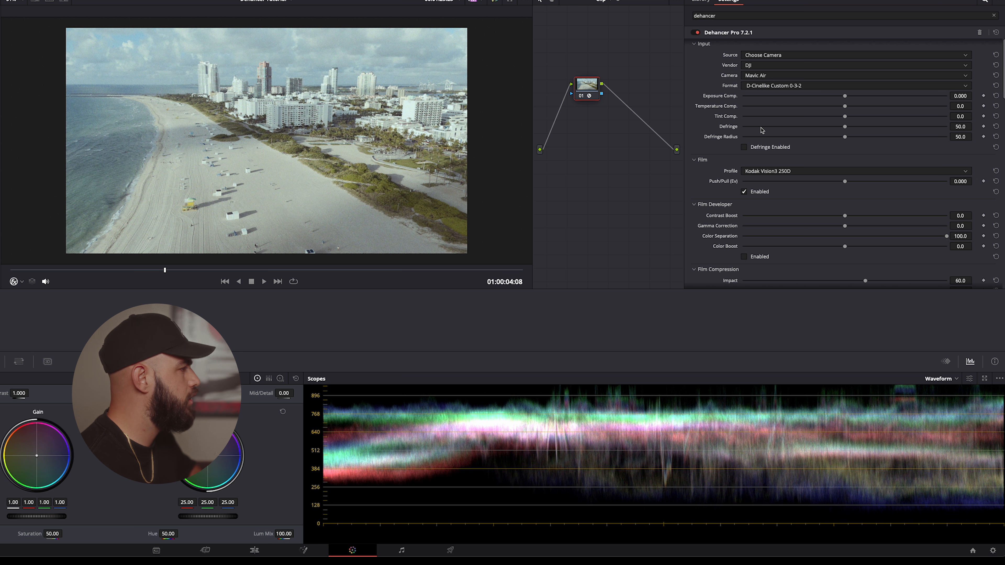
left_click(768, 77)
left_click(764, 96)
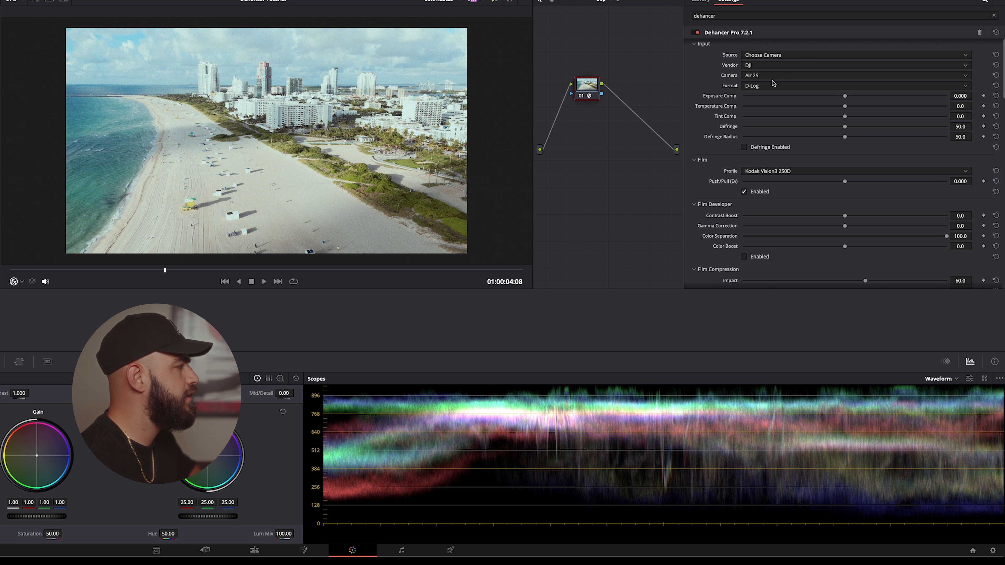
left_click(765, 85)
left_click(762, 106)
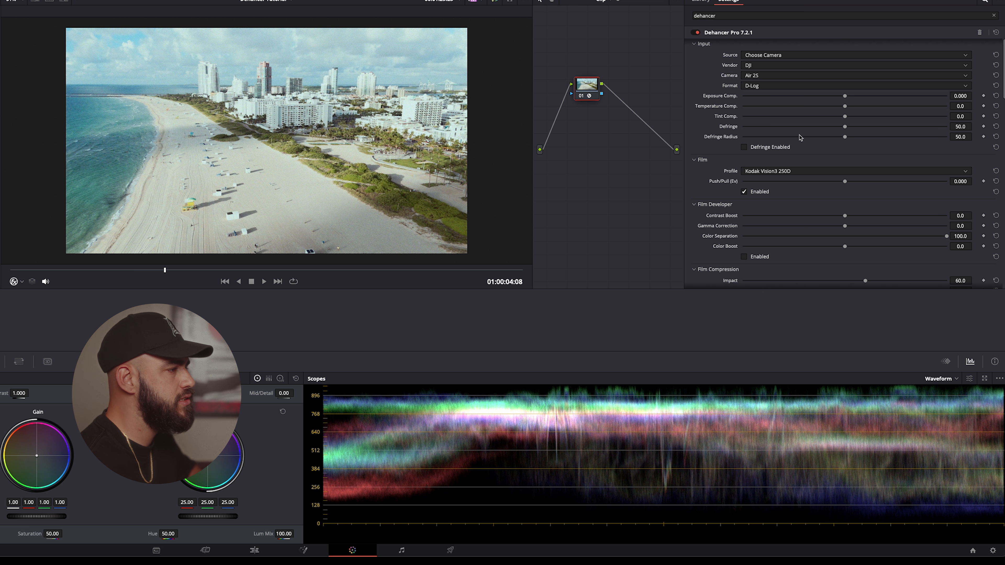
- Try the Kodak Portra 800 film profile, settle on Kodak Portra 400, and leave Push/Pull at 0 after a small test
scroll(799, 135, "down", 1)
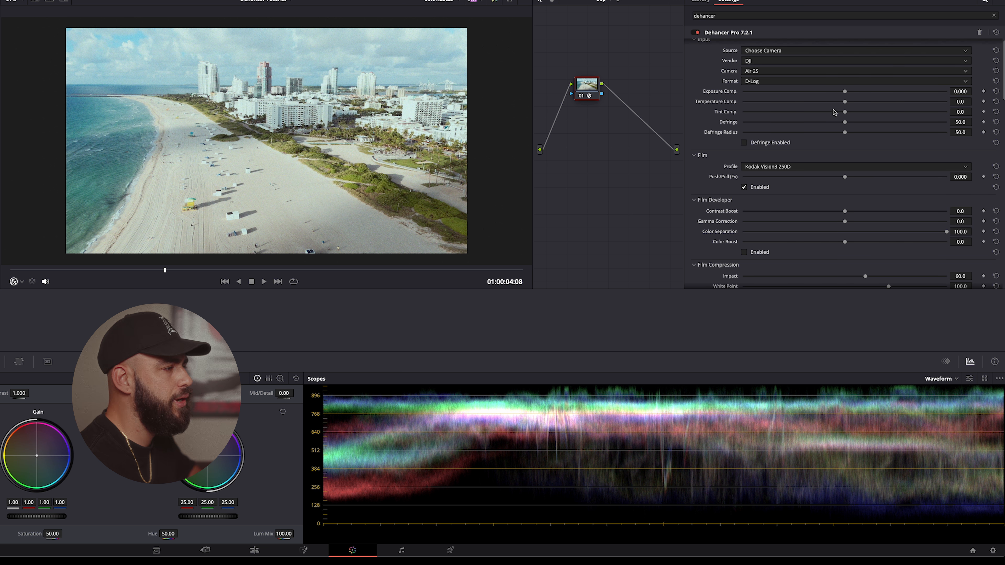
scroll(791, 123, "down", 5)
left_click(790, 121)
left_click(789, 170)
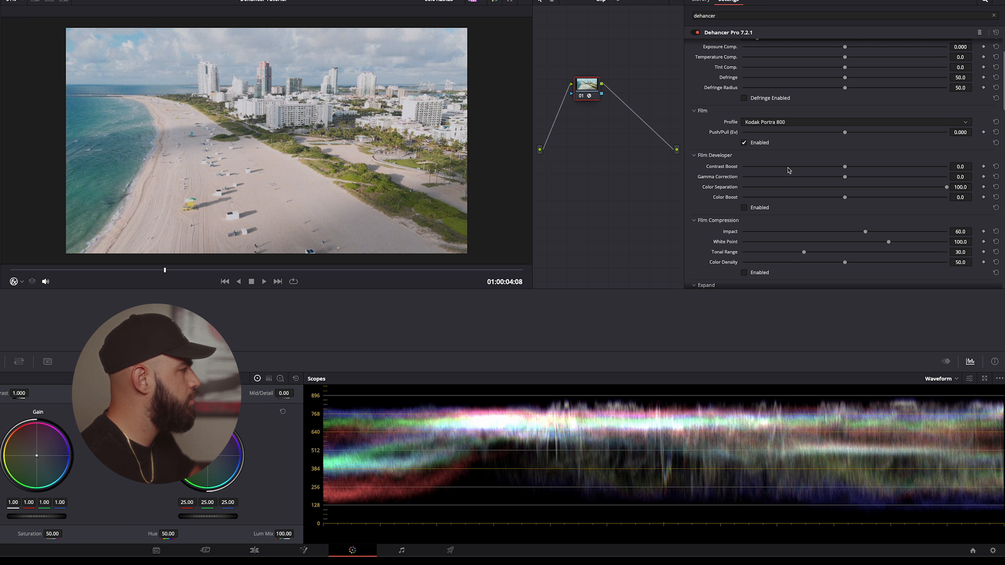
left_click(806, 123)
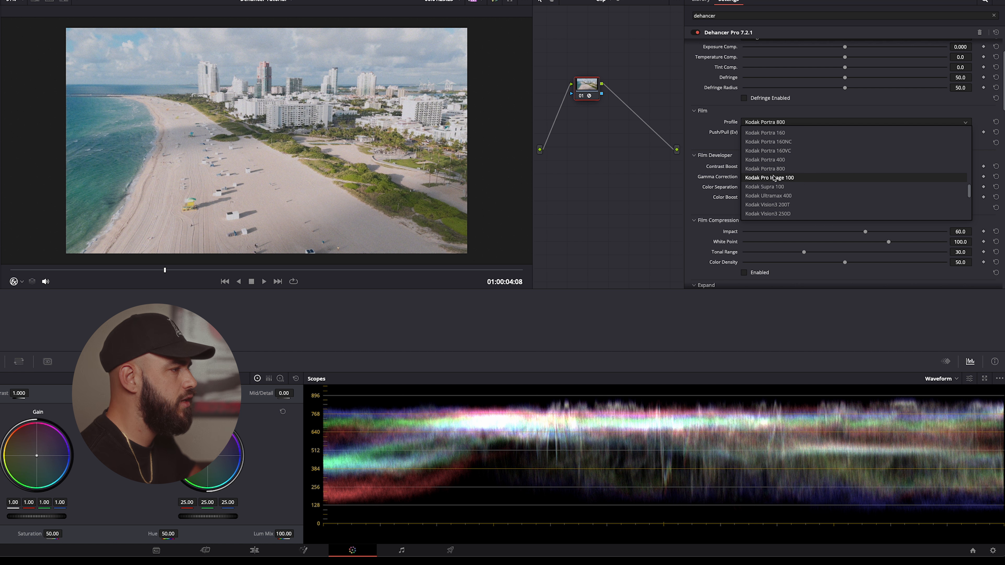
left_click(783, 162)
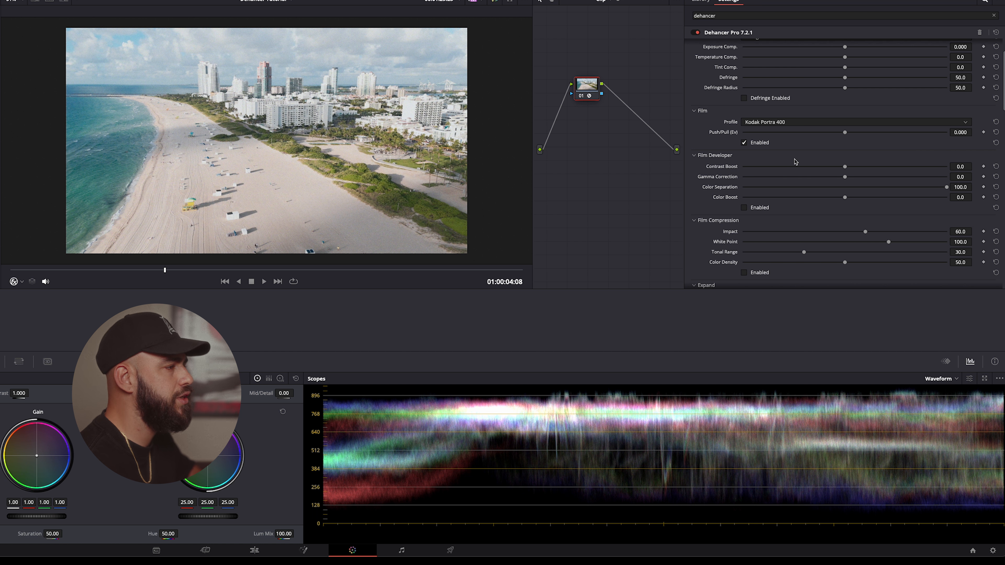
left_click_drag(846, 133, 842, 133)
double_click(842, 134)
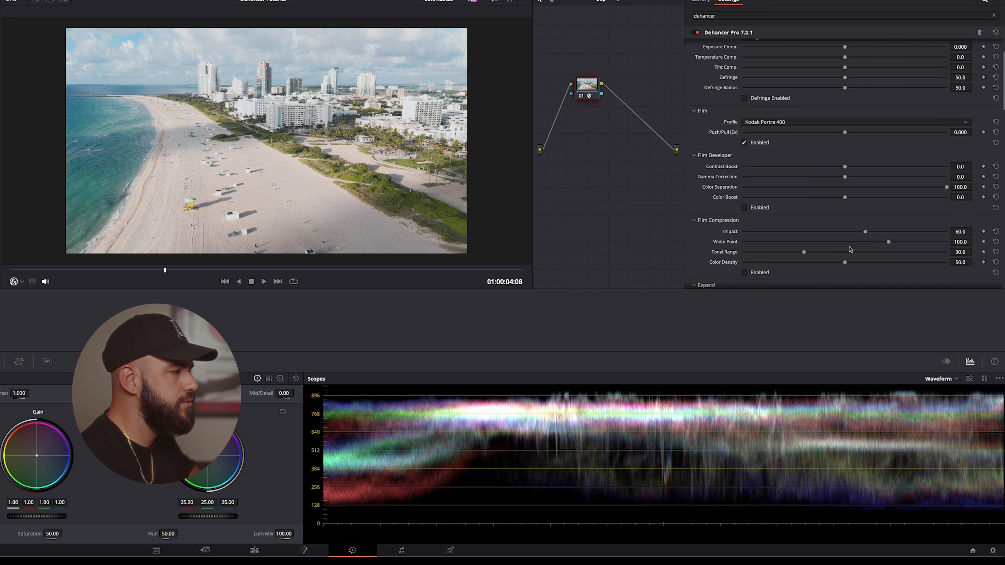
- Enable Film Developer and set Color Boost to about 65.1 and Contrast Boost to about 31.3
scroll(771, 174, "down", 1)
left_click(749, 195)
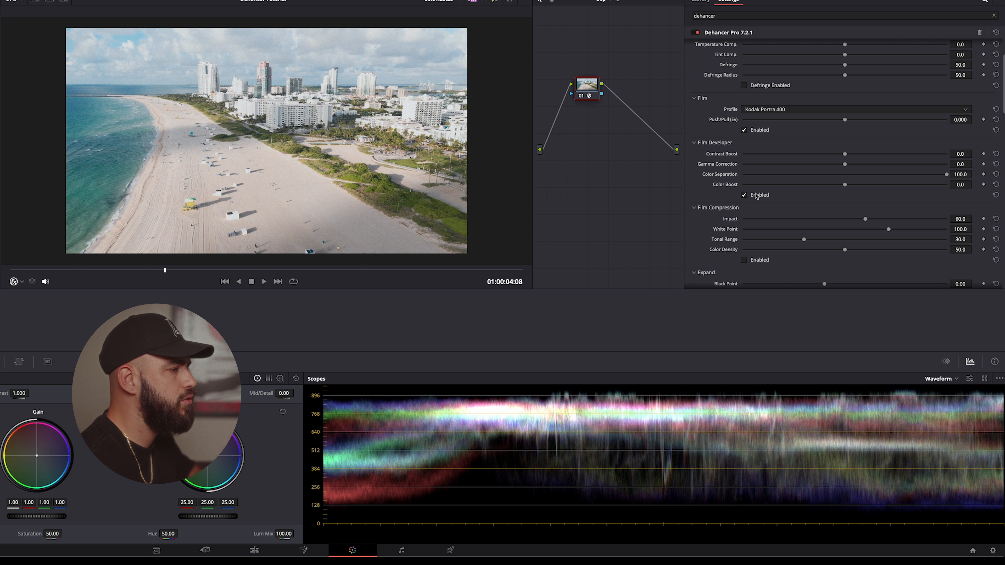
left_click_drag(845, 186, 912, 186)
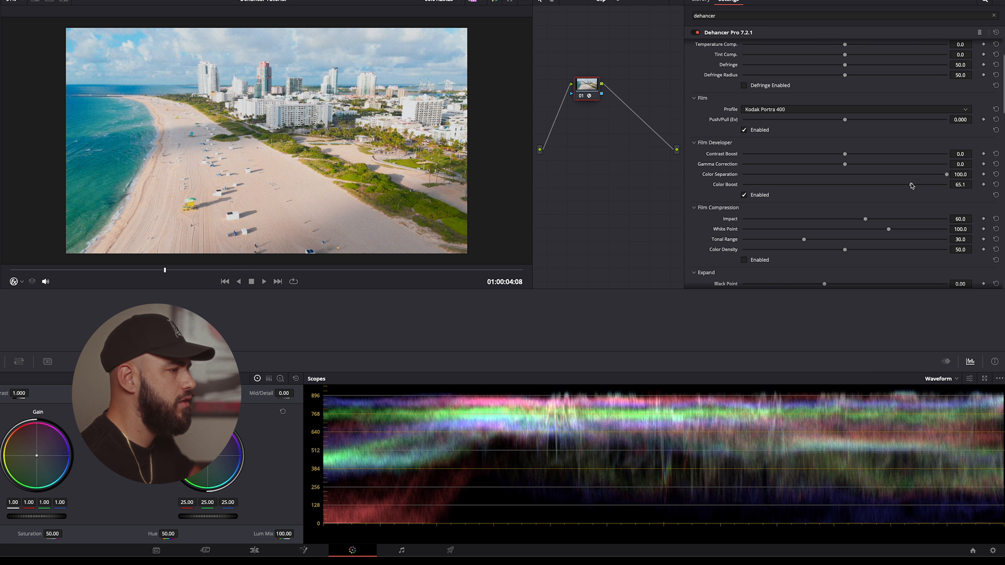
left_click_drag(846, 154, 877, 154)
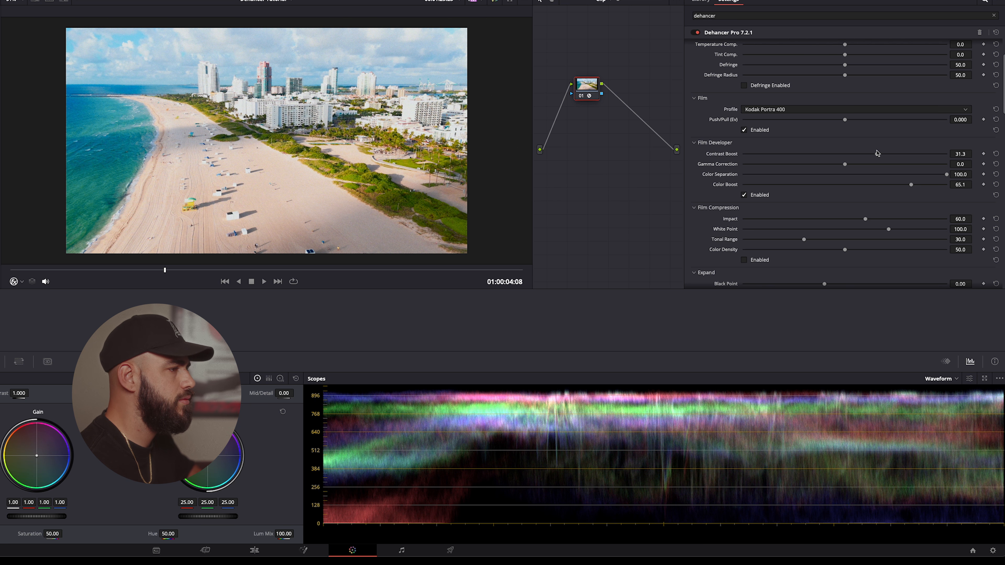
- Enable Film Compression and raise the Expand Black Point to about 4.00
scroll(793, 184, "down", 2)
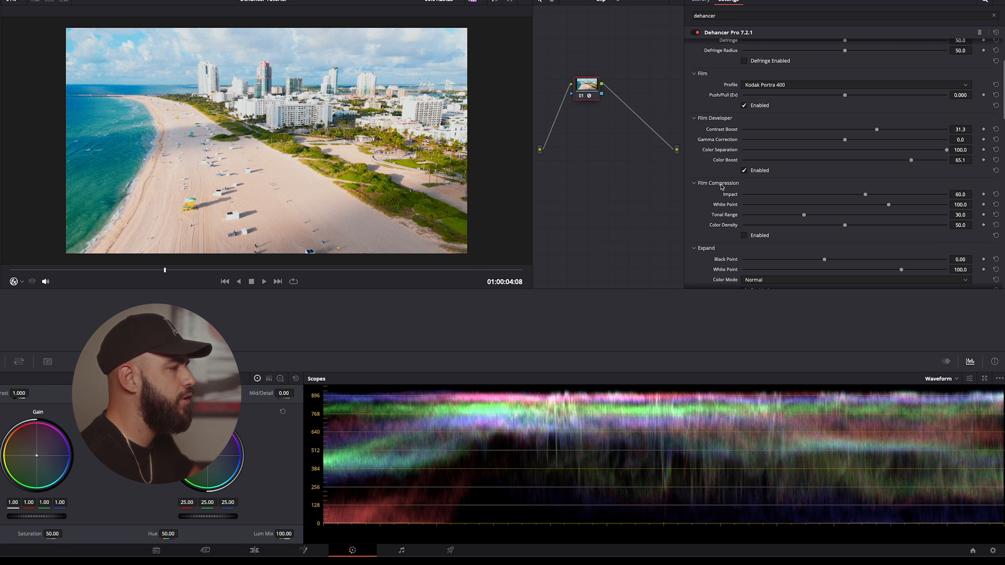
left_click(765, 236)
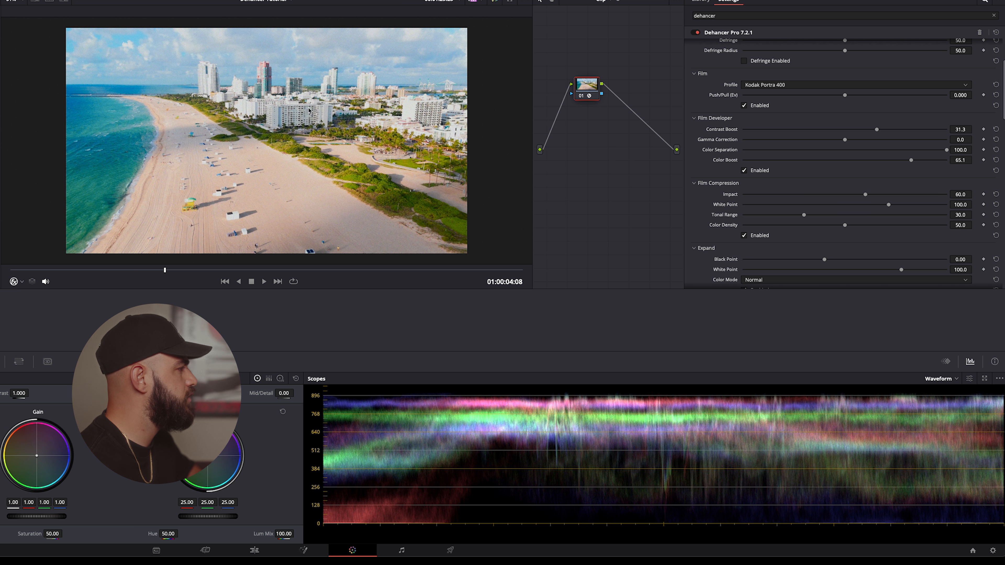
scroll(720, 214, "down", 4)
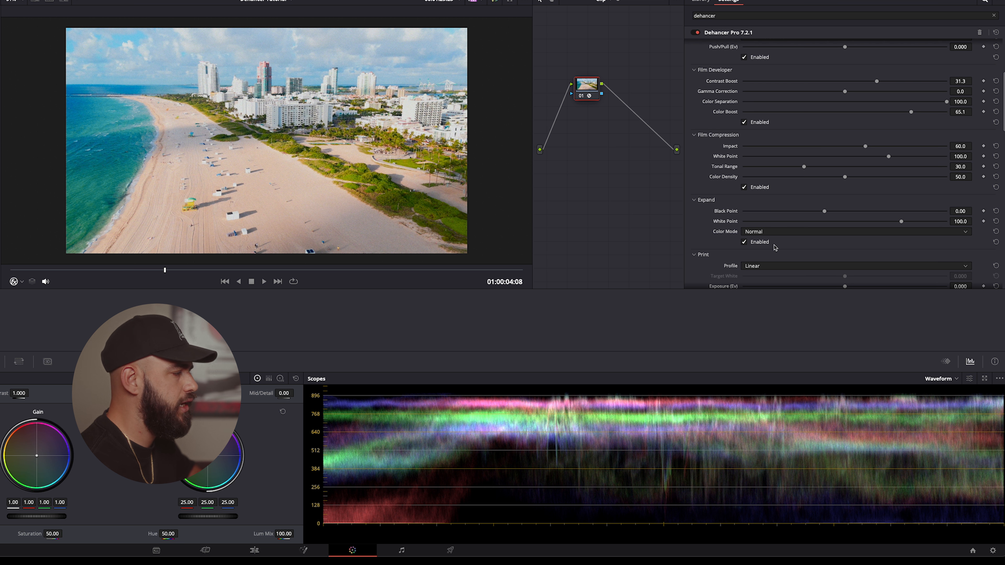
mouse_move(826, 213)
left_mouse_down()
mouse_move(802, 213)
mouse_move(852, 213)
mouse_move(842, 217)
left_mouse_up()
- Reduce the Film Grain Amount to about 15.3, keeping the Linear print profile
scroll(842, 217, "down", 4)
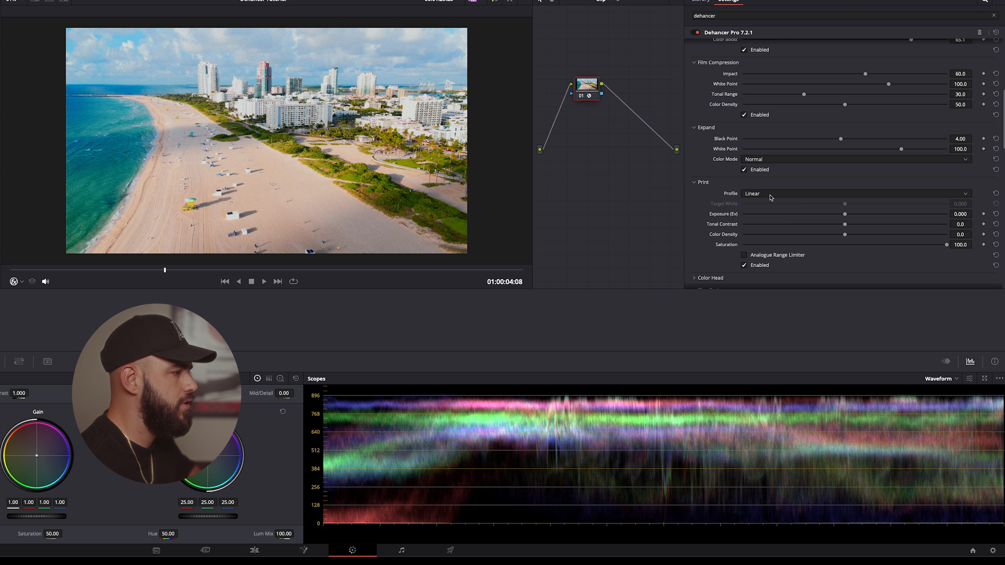
scroll(836, 218, "down", 3)
scroll(836, 219, "down", 5)
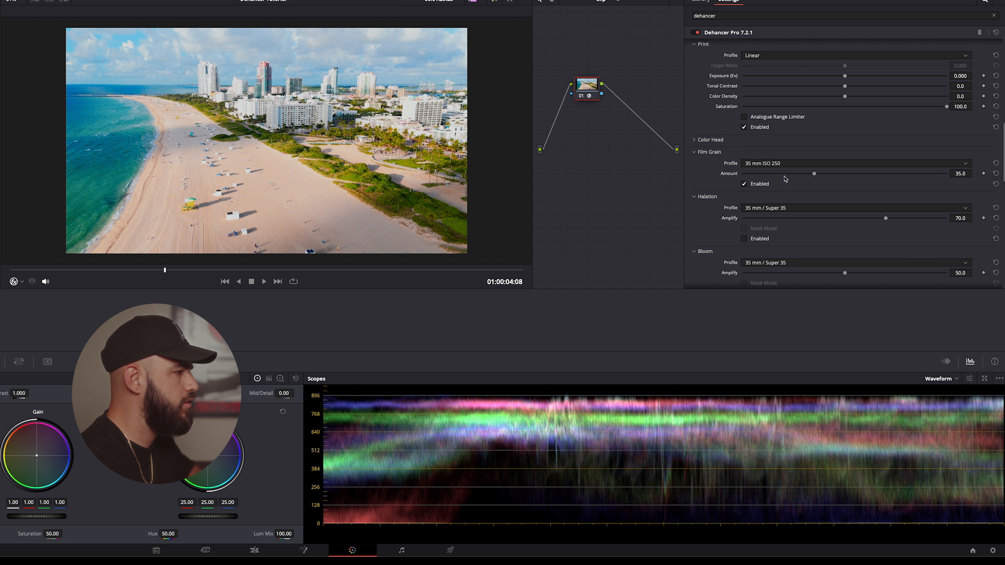
left_click_drag(795, 174, 775, 175)
- Enable Halation, inspect the buildings up close, and set its Amplify to about 40
scroll(754, 218, "down", 1)
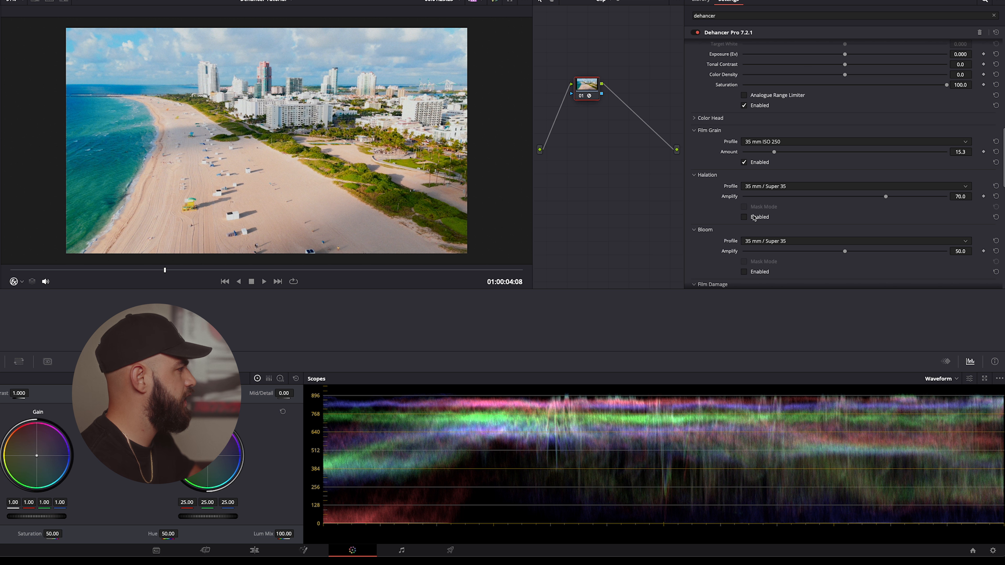
left_click(754, 218)
scroll(346, 104, "up", 3)
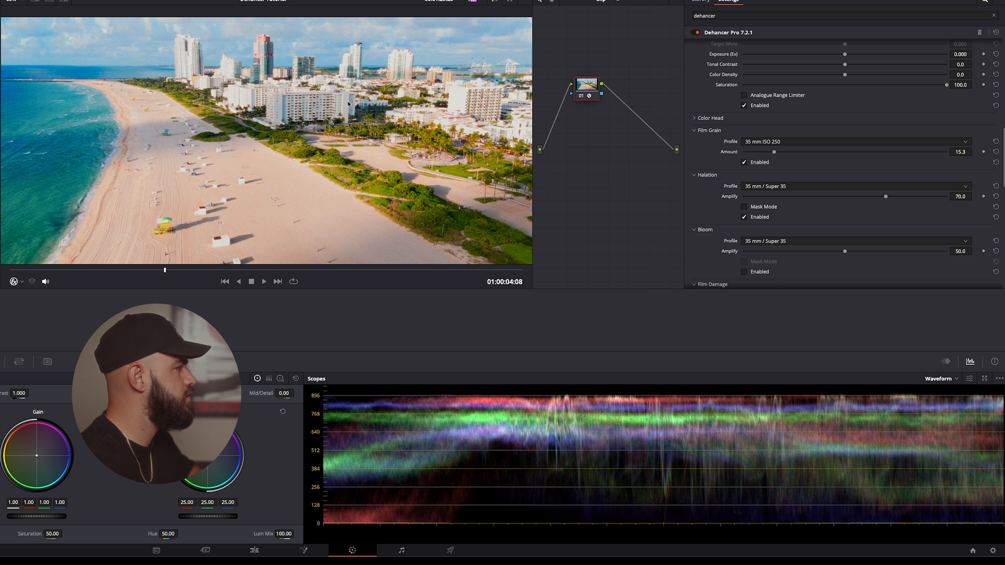
scroll(348, 104, "down", 2)
scroll(348, 104, "down", 2)
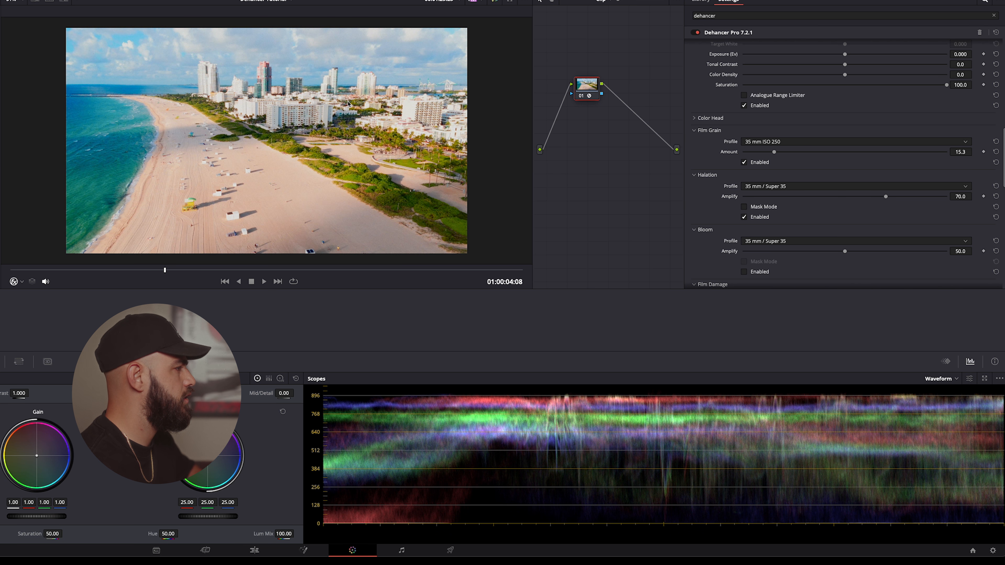
left_click_drag(870, 200, 826, 195)
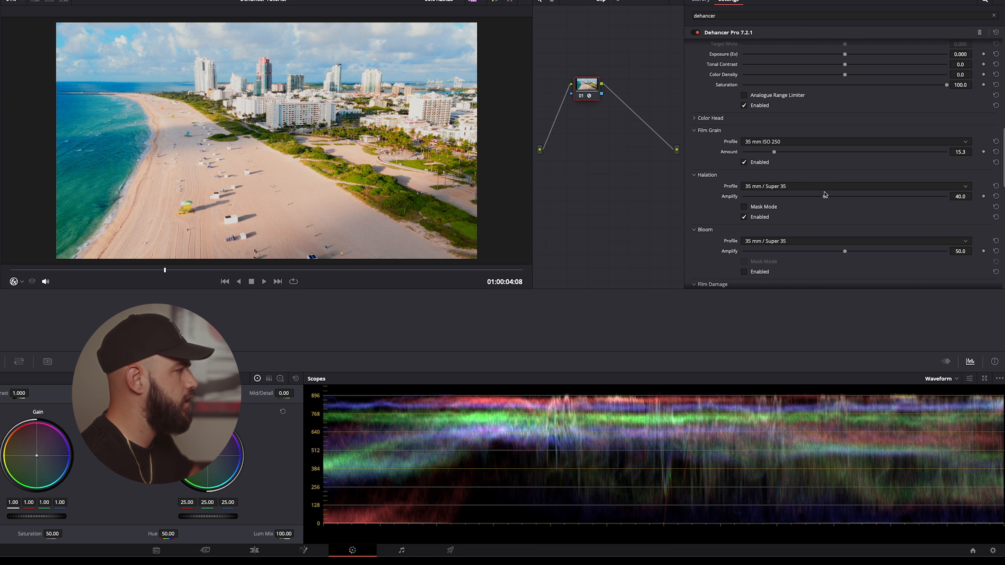
- Play a short part of the beach clip to check the grade with the image enlarged
scroll(415, 112, "up", 3)
key("space")
key("space")
scroll(415, 112, "down", 3)
- Try Bloom on the beach clip without keeping it, and look through the Film Damage and Film Breath settings
scroll(744, 243, "down", 1)
left_click(745, 243)
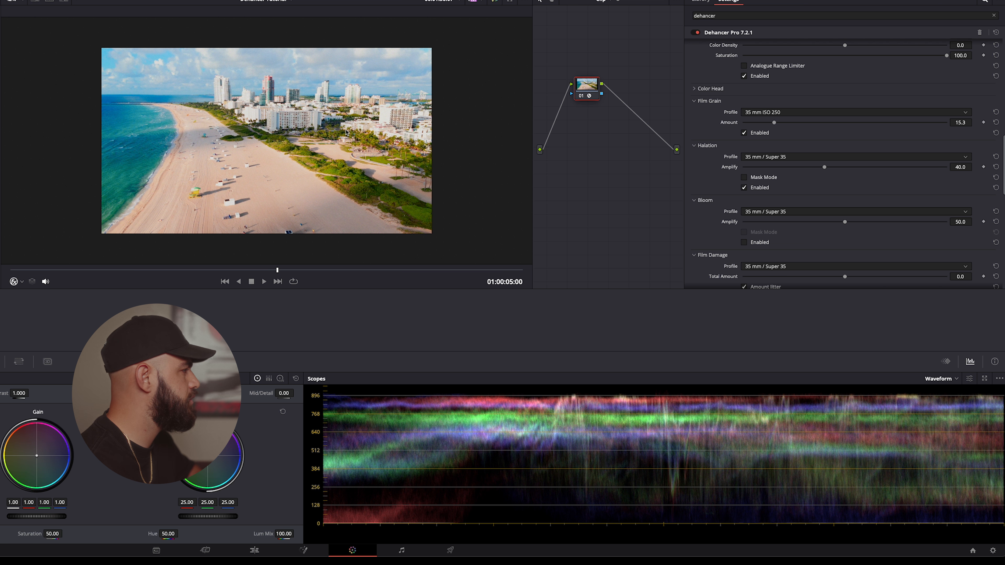
scroll(208, 162, "up", 3)
scroll(723, 204, "down", 5)
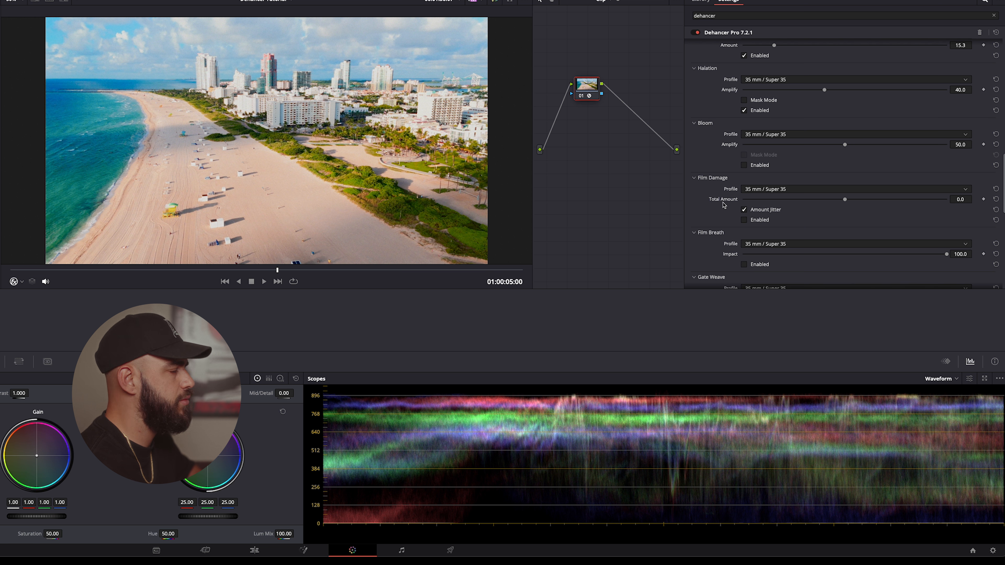
scroll(722, 204, "down", 5)
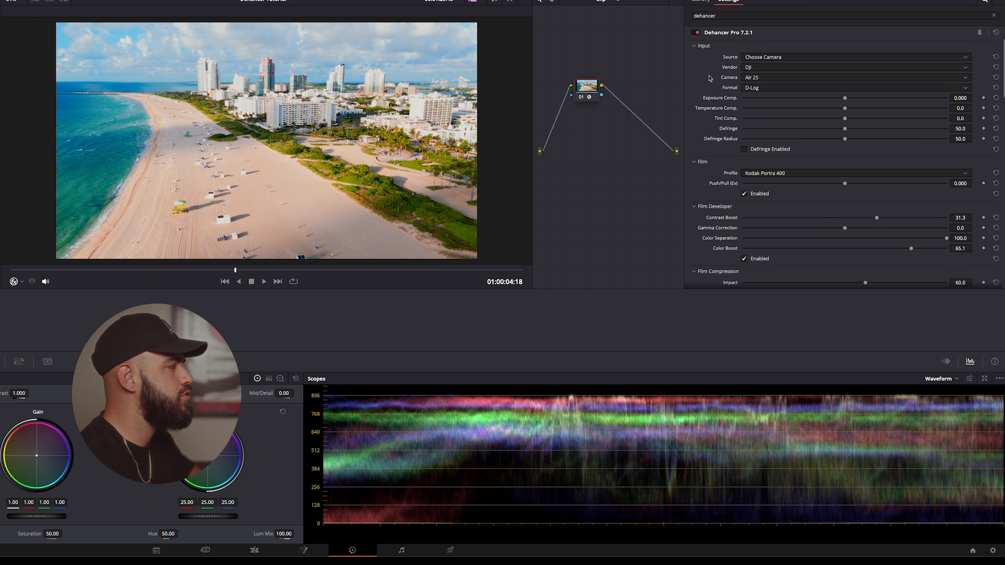
- Switch Dehancer Pro off and on twice to compare the beach clip before and after the grade
left_click(696, 33)
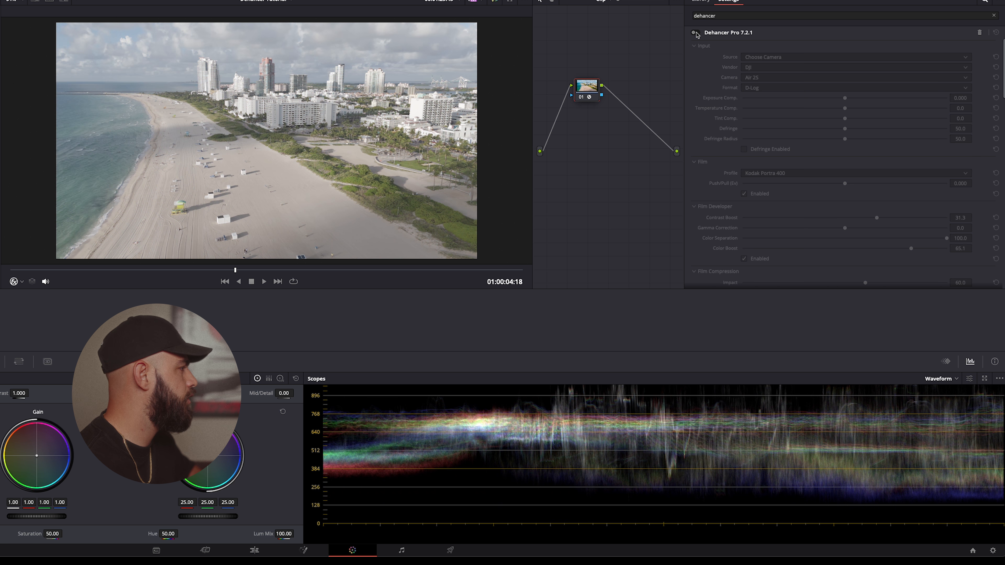
left_click(696, 33)
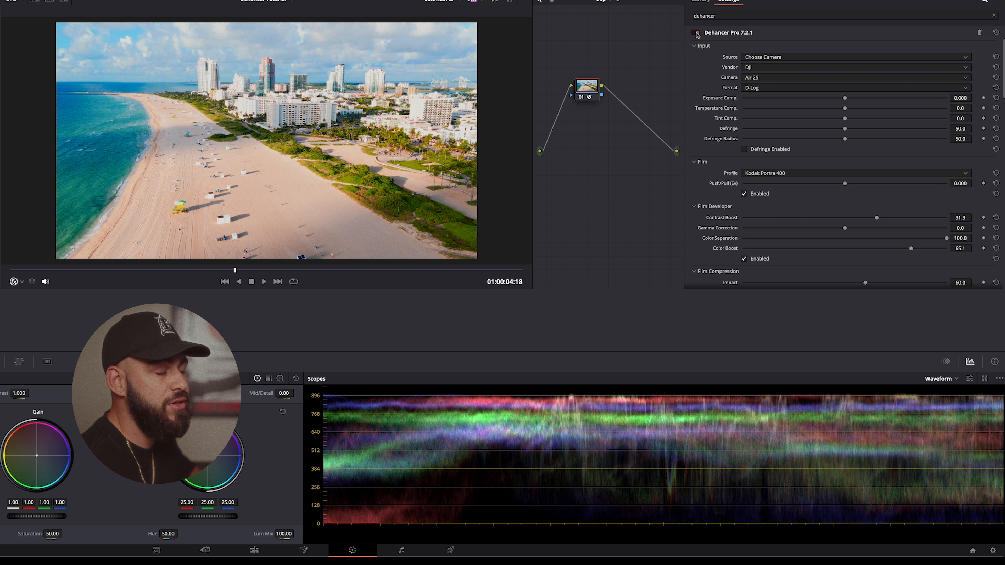
left_click(696, 33)
left_click(697, 33)
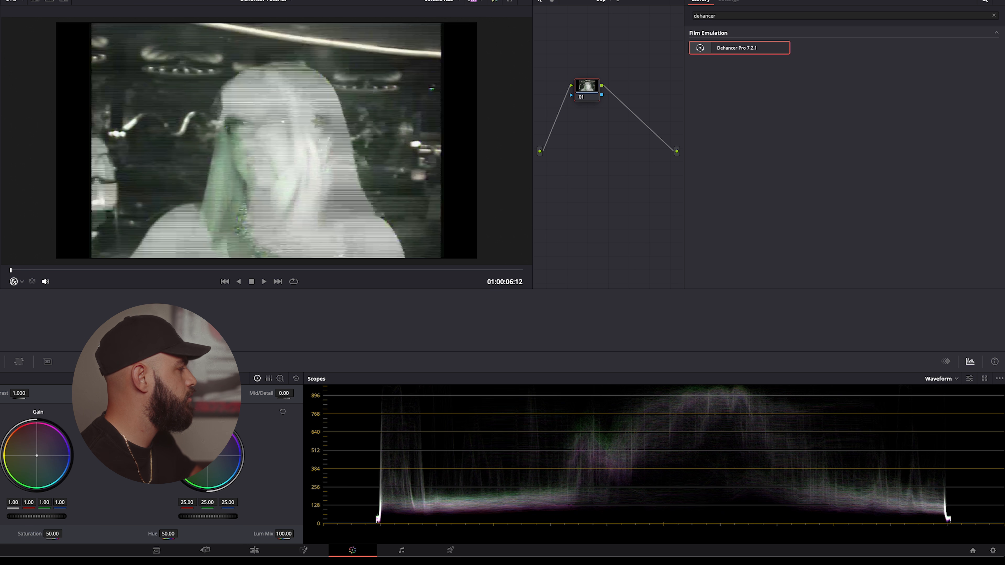
- Play part of the VHS-style clip, apply Dehancer Pro to its node, and choose Rec.709 as the input source
key("space")
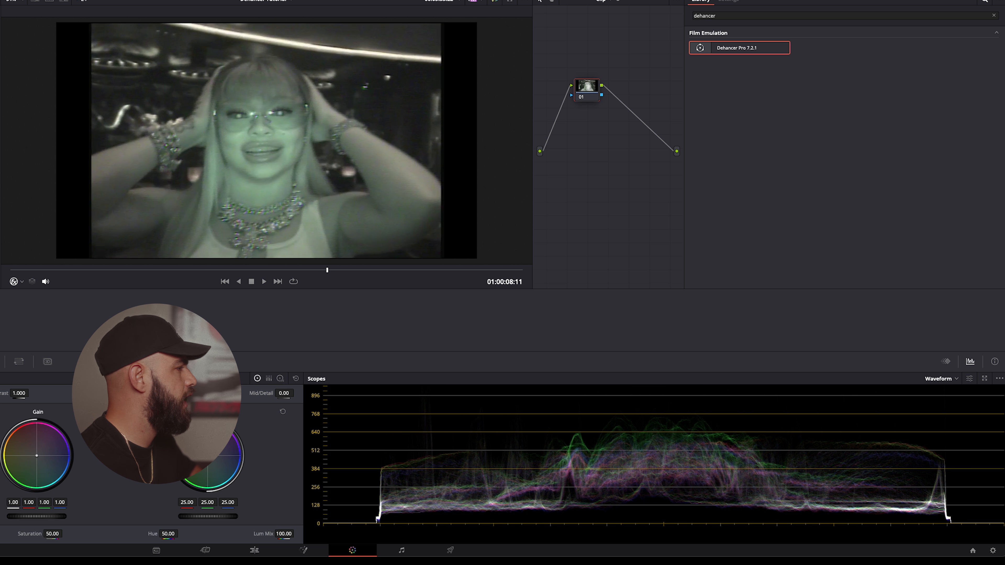
left_click_drag(732, 49, 587, 88)
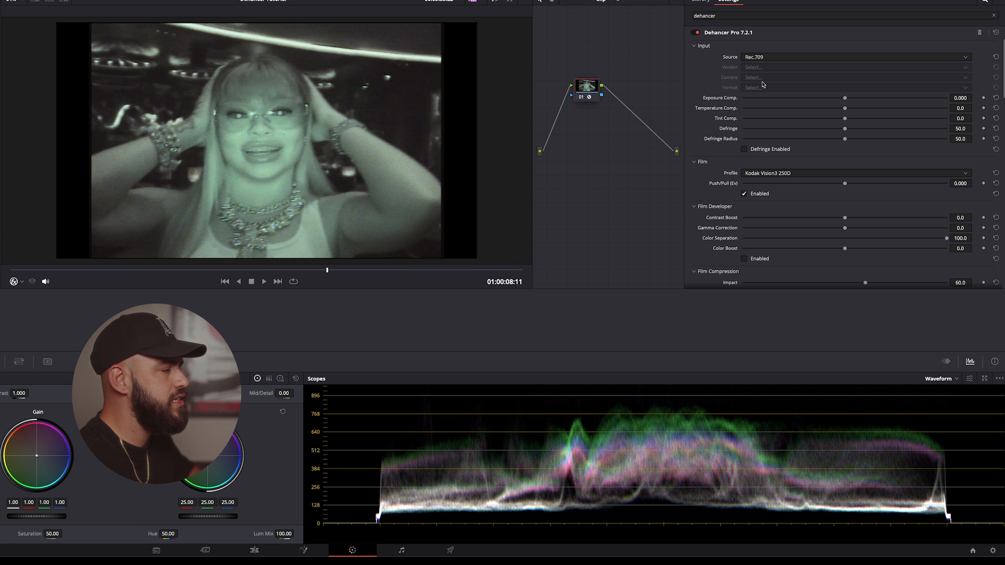
left_click(763, 58)
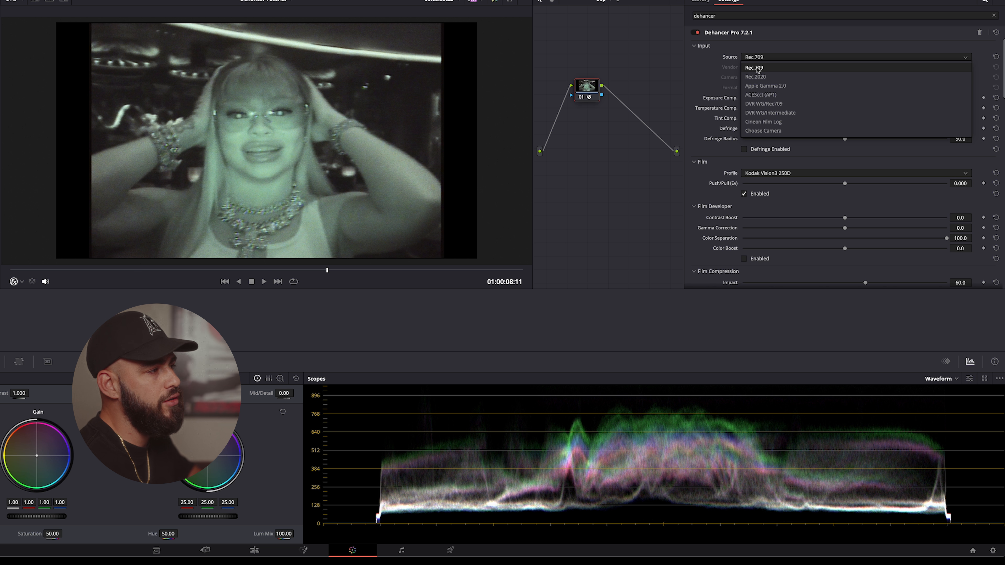
left_click(757, 68)
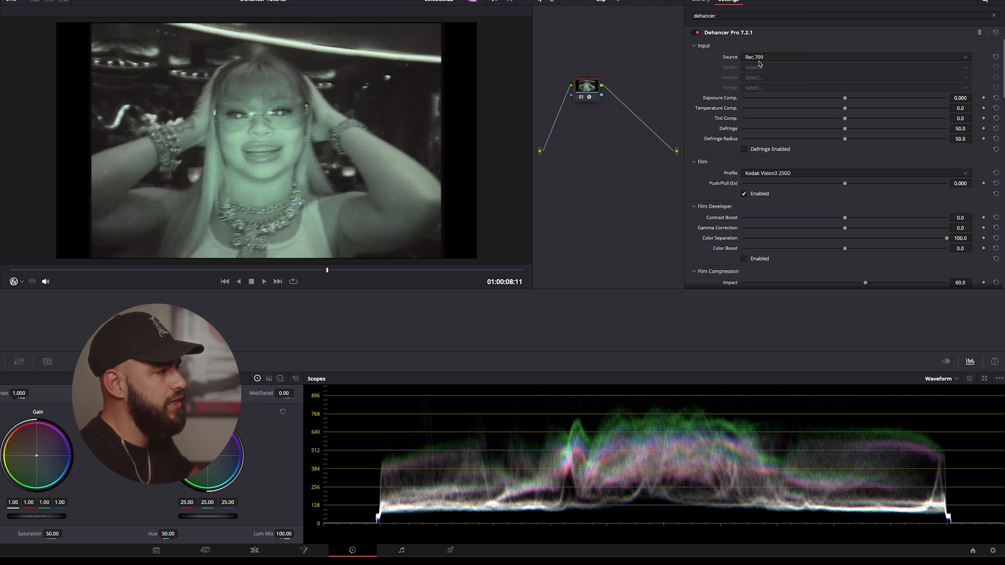
- Test a slightly lower Exposure Comp. and reset it, and set Tint Comp. to about -65 for a green tint
scroll(731, 91, "down", 1)
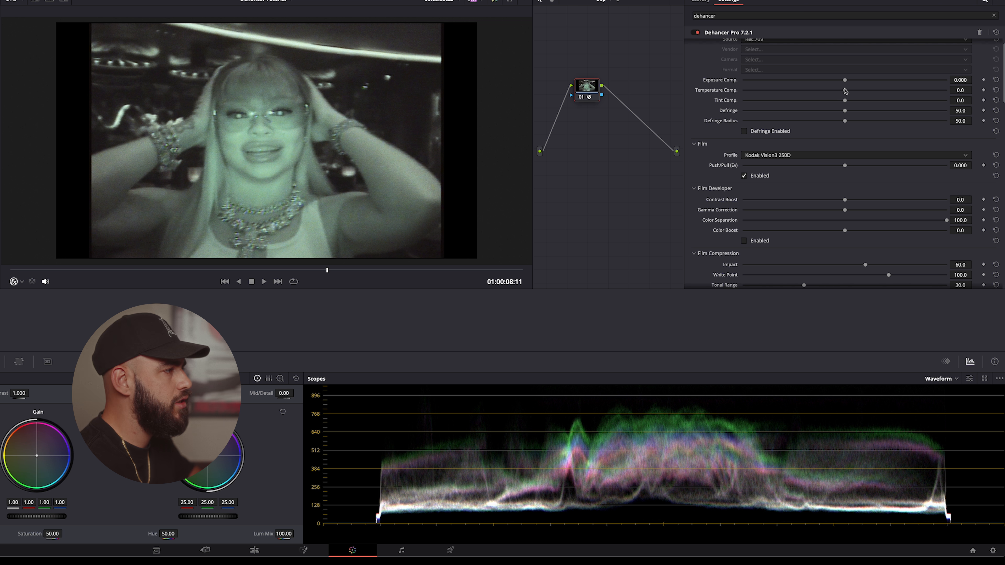
left_click_drag(845, 80, 834, 81)
double_click(834, 81)
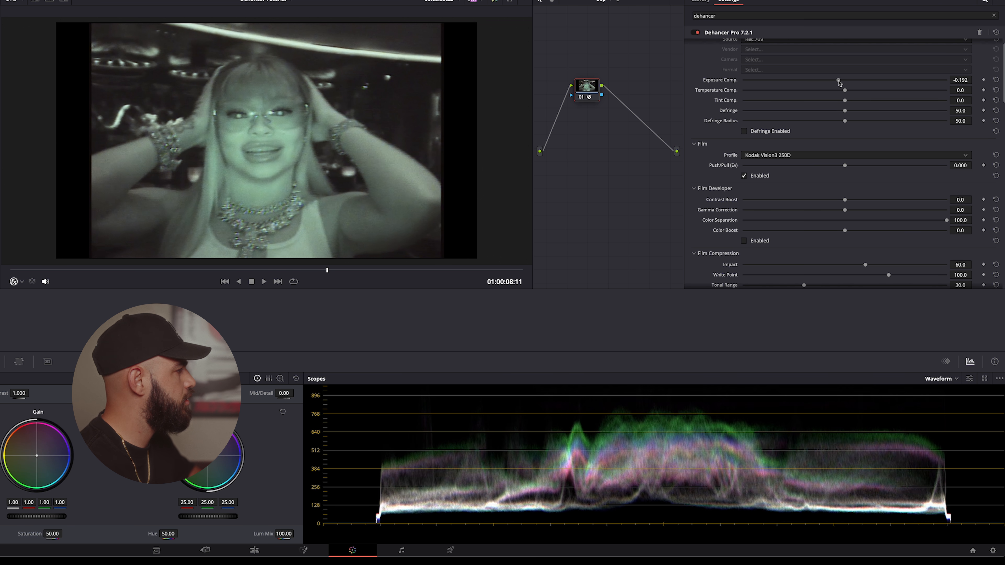
left_click_drag(845, 101, 767, 105)
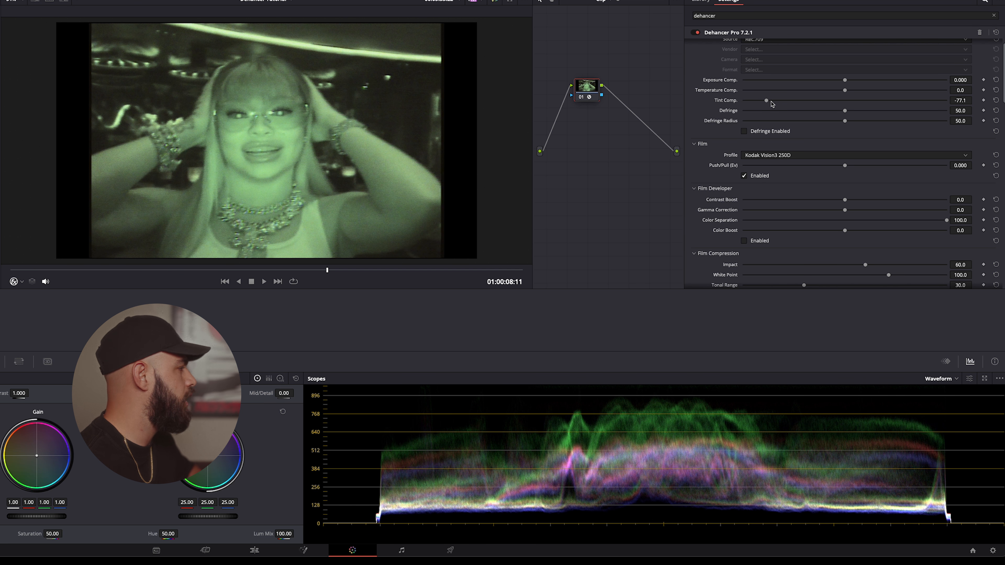
left_click_drag(767, 104, 779, 102)
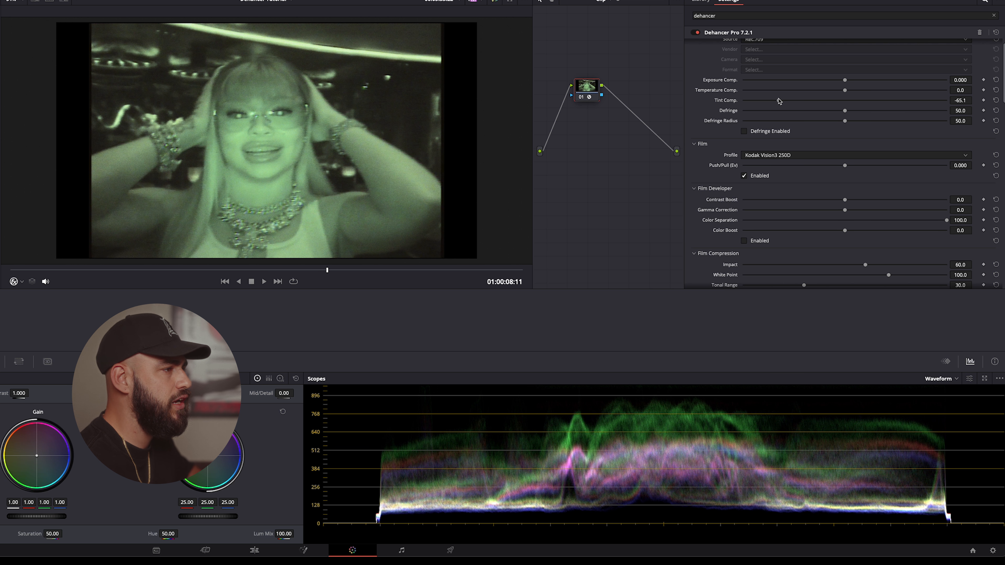
- Try the Kodak Portra 400 and Kodak Portra 800 film profiles, and go back to Kodak Vision3 250D
scroll(791, 111, "down", 2)
left_click(822, 121)
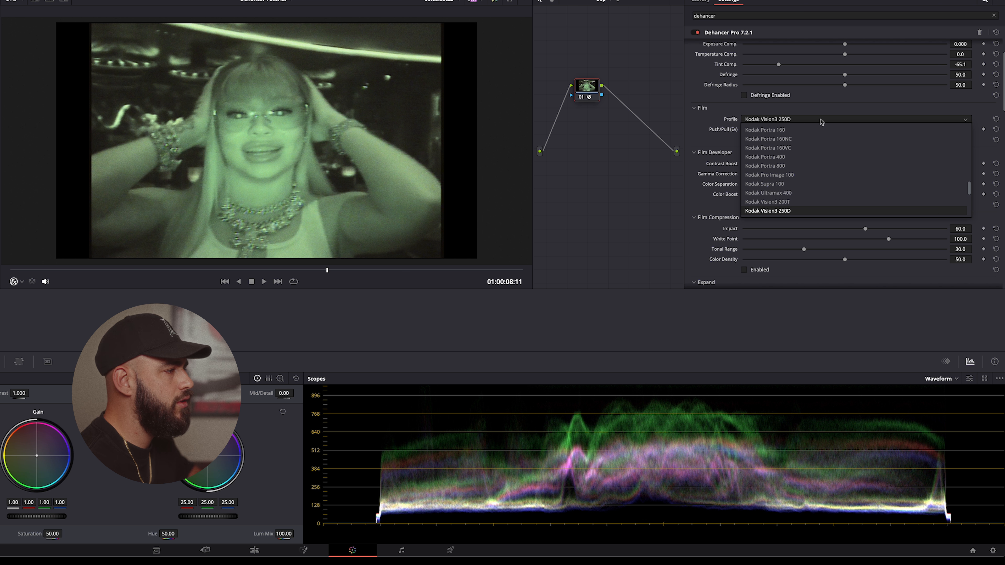
left_click(799, 156)
left_click(803, 121)
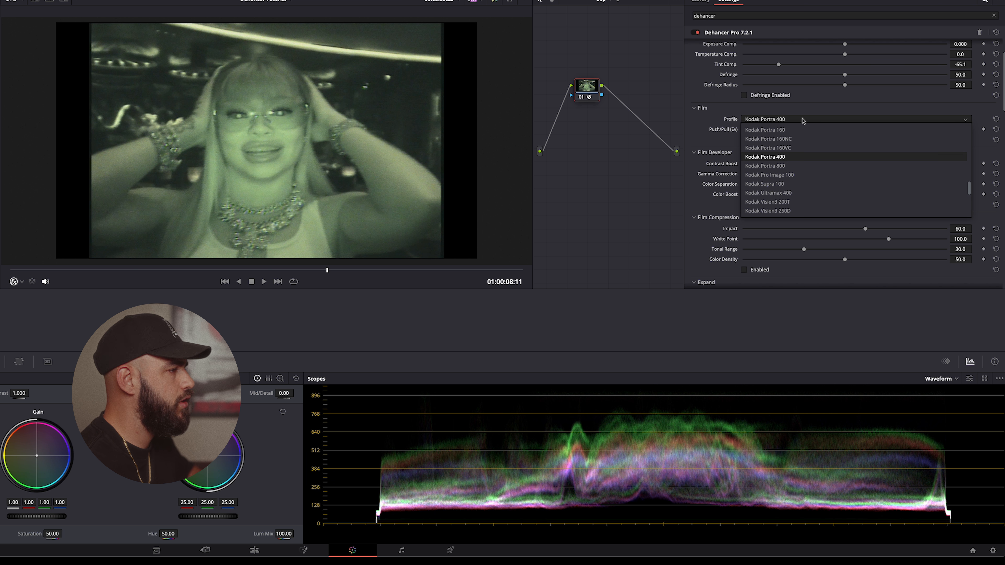
left_click(786, 165)
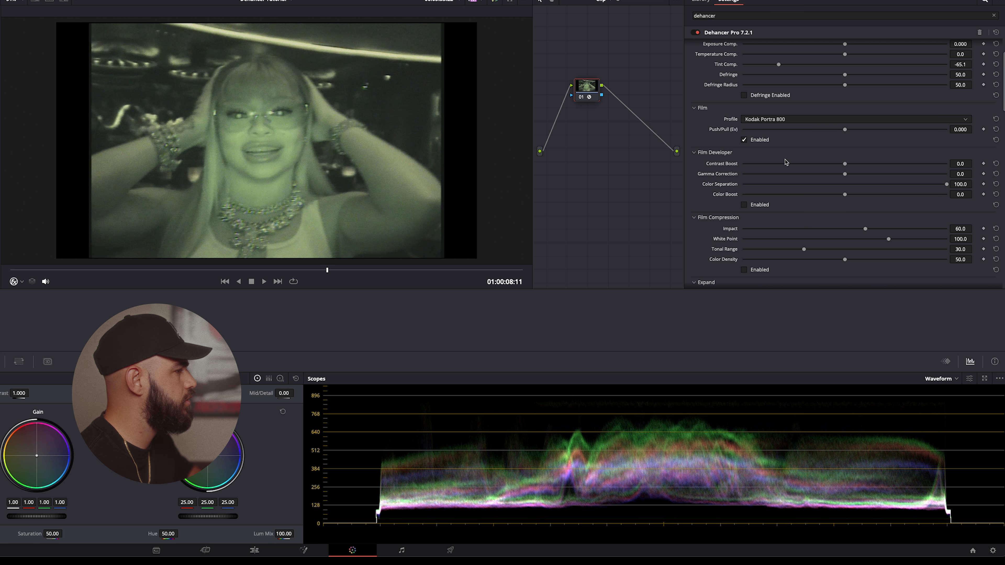
left_click(808, 119)
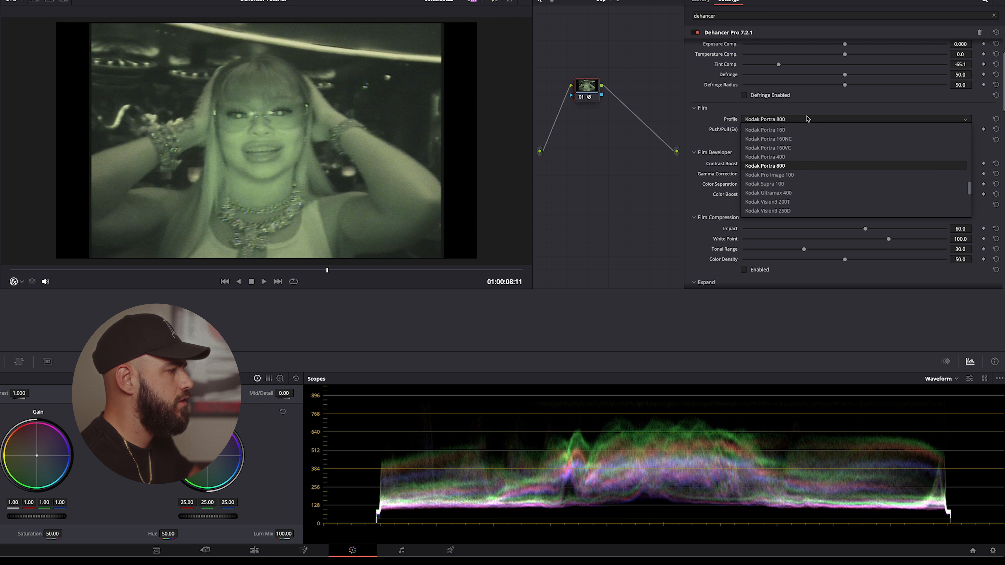
left_click(784, 210)
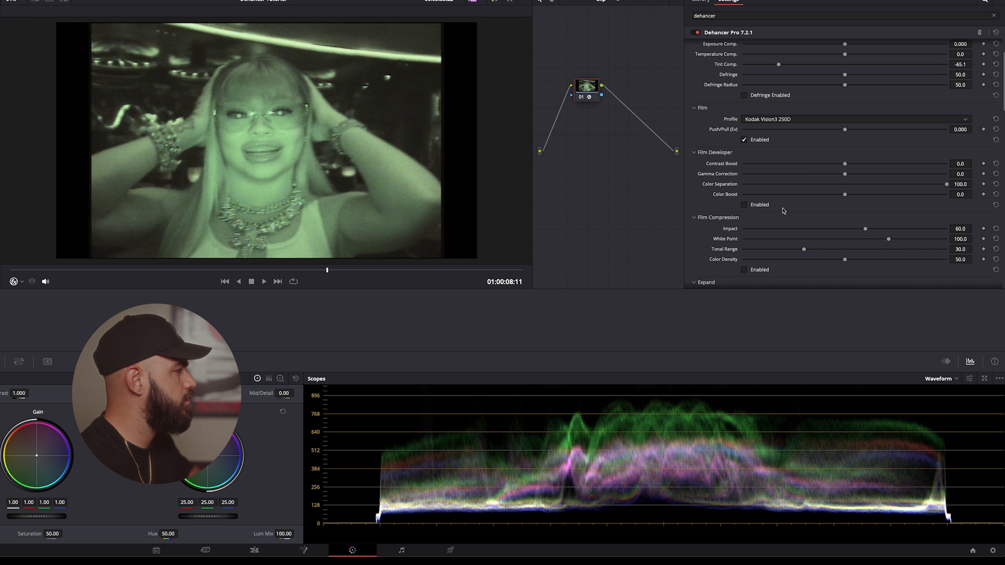
- Enable Film Developer and set its Color Boost to about 65.5 and Contrast Boost to about 31
left_click(754, 205)
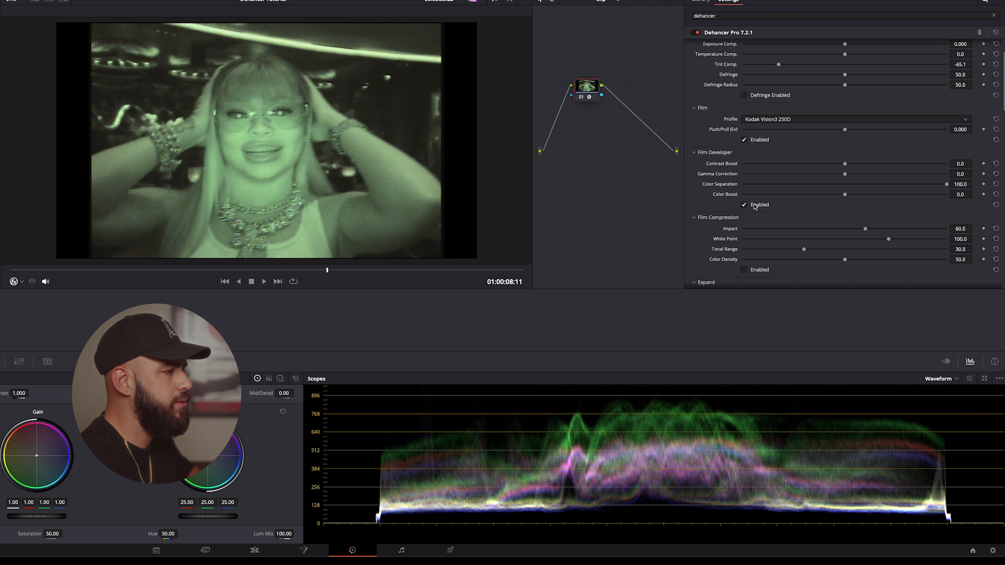
left_click_drag(845, 195, 912, 196)
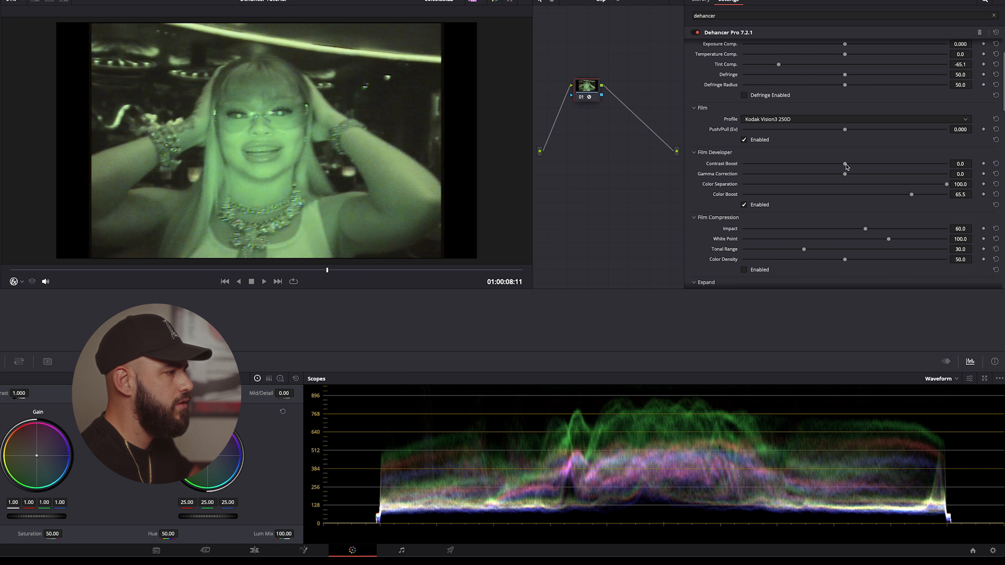
left_click_drag(846, 165, 877, 166)
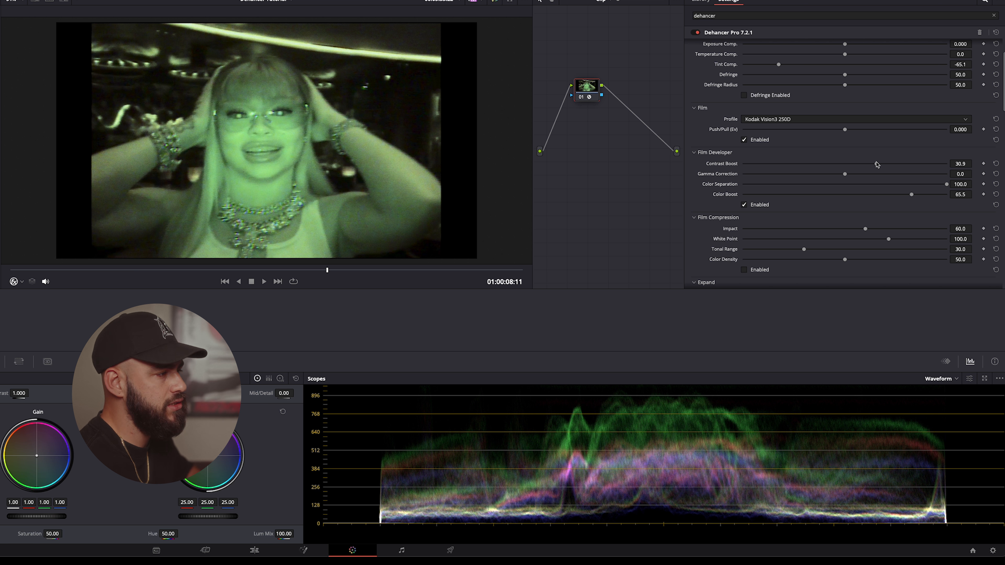
left_click_drag(877, 165, 878, 165)
- Leave Film Compression disabled, compare the picture with Expand off and on, and set the Expand Black Point to about 2.1
scroll(831, 182, "down", 3)
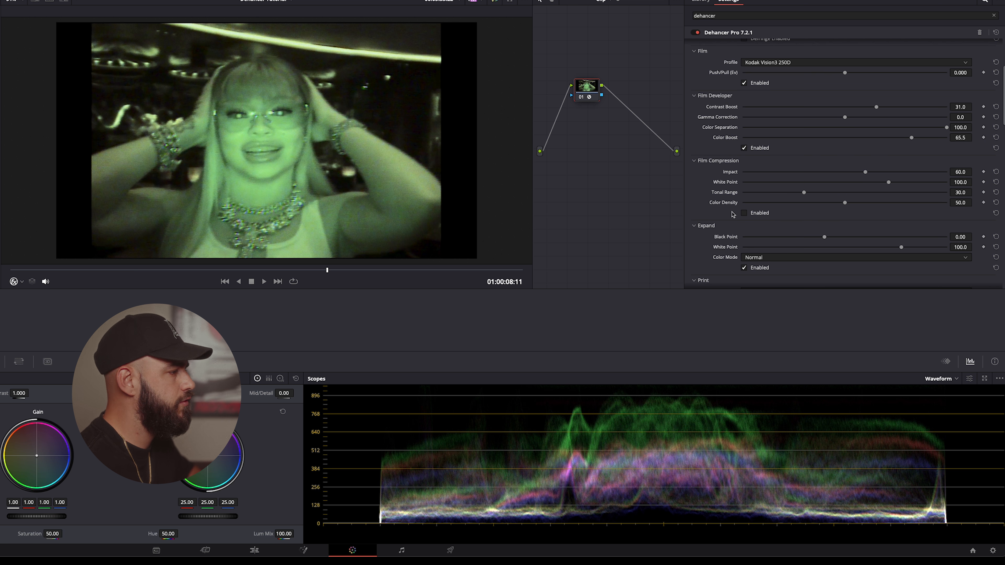
left_click(755, 214)
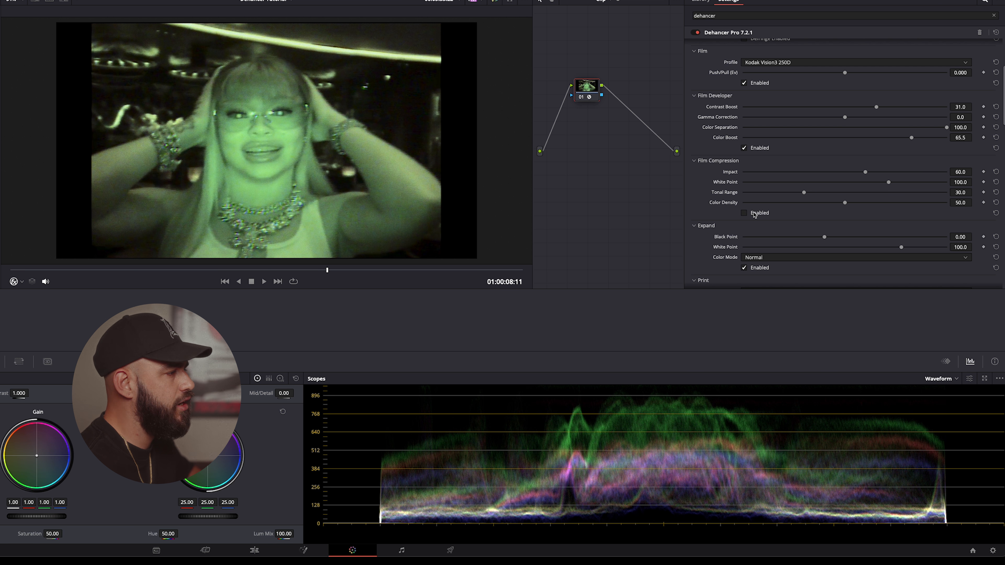
scroll(755, 214, "down", 5)
left_click(760, 190)
left_click(760, 190)
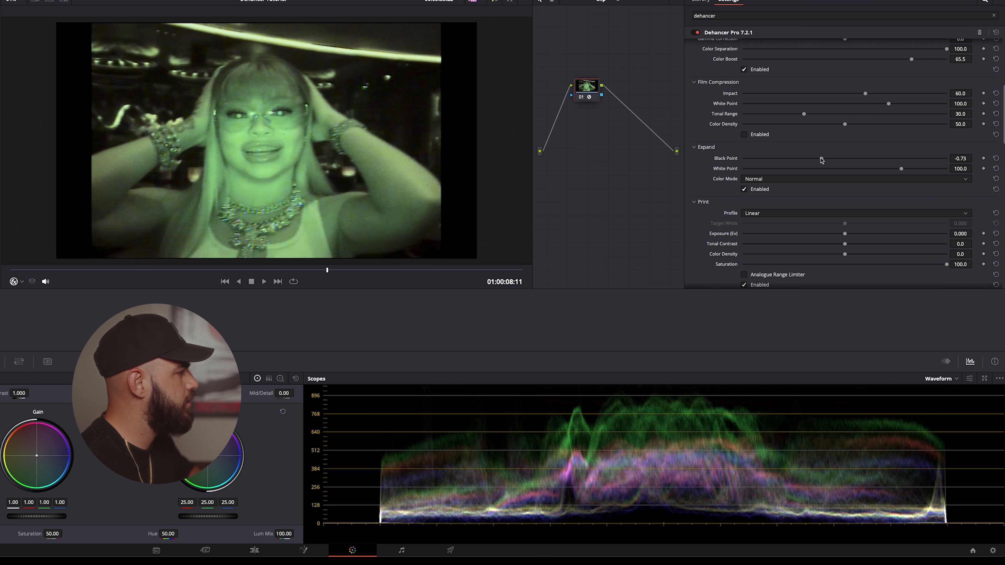
left_click_drag(826, 160, 833, 160)
- Look through the Print and Film Grain settings and check the look at different moments of the clip
scroll(733, 197, "down", 5)
scroll(732, 196, "down", 4)
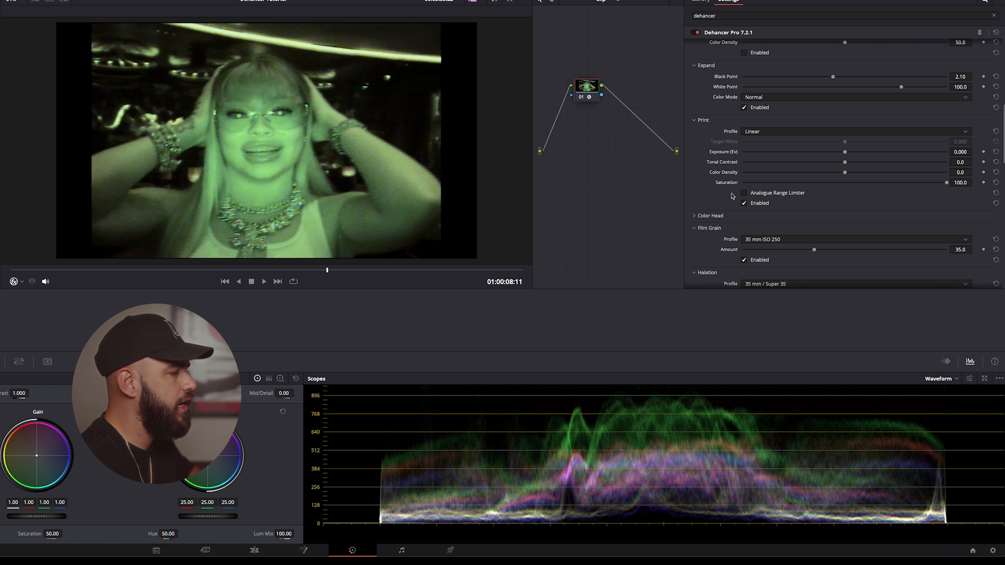
scroll(733, 196, "down", 2)
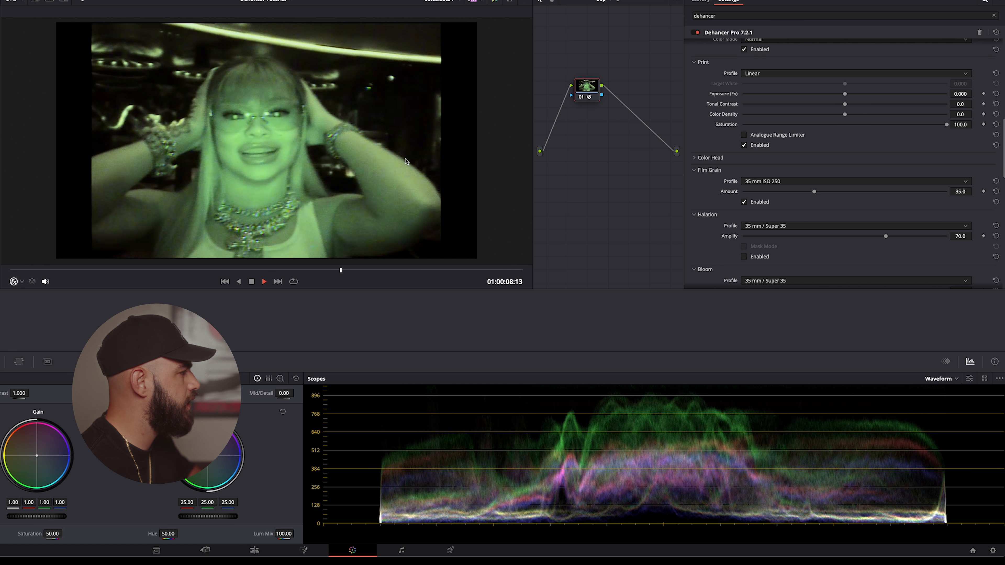
left_click(244, 270)
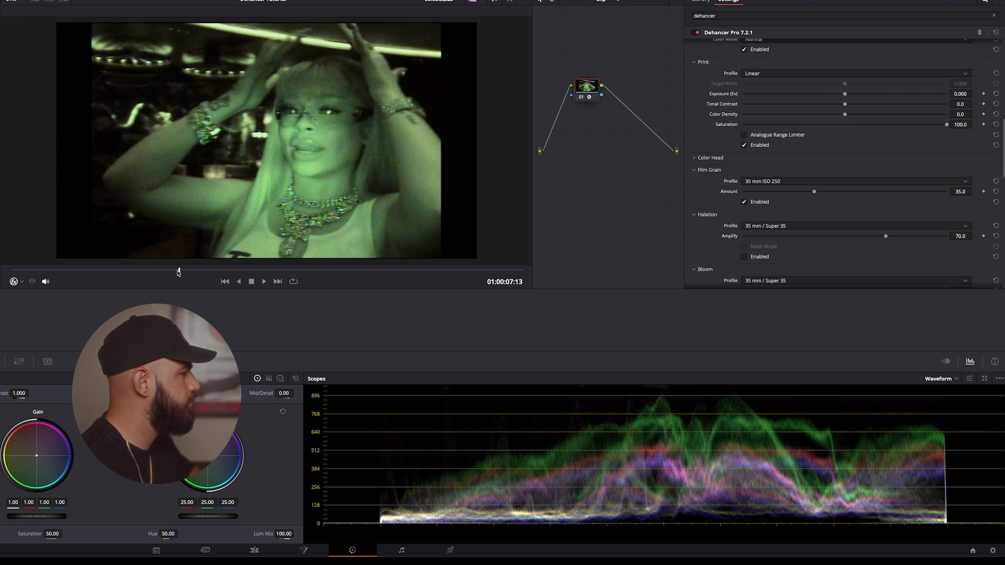
- Enable Halation, check it in playback, display its mask, and set Amplify to about 71
scroll(700, 224, "down", 2)
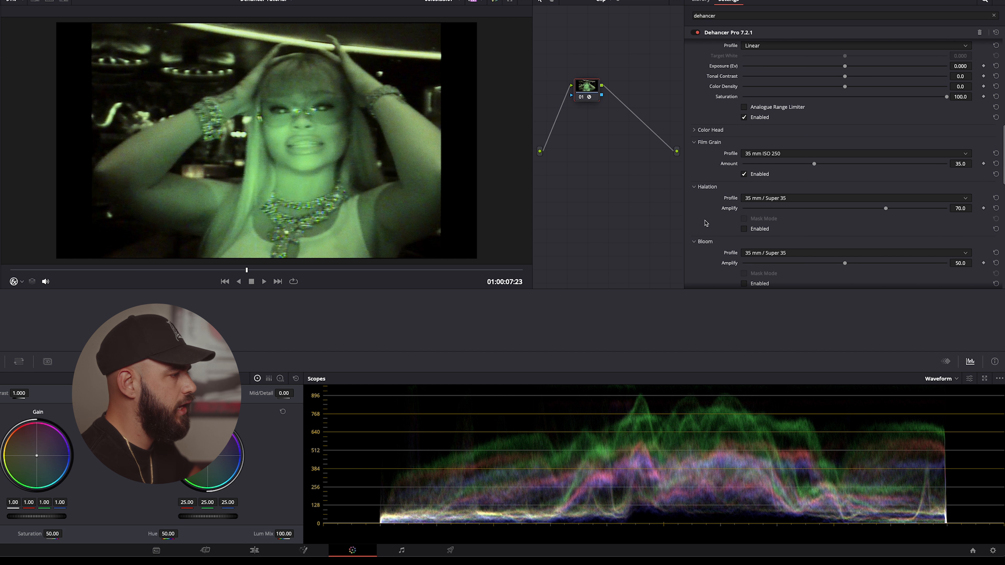
left_click(745, 230)
key("space")
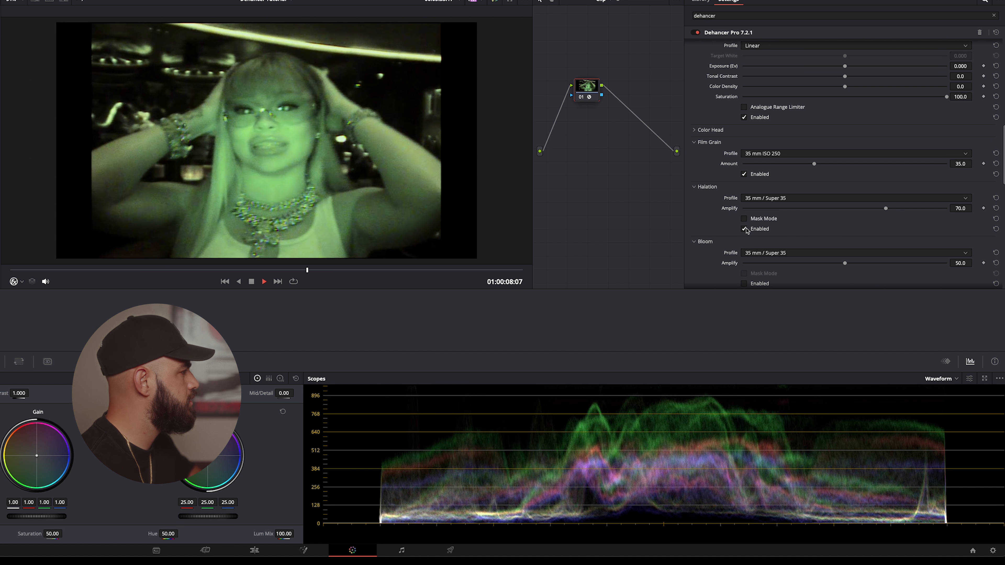
left_click(764, 218)
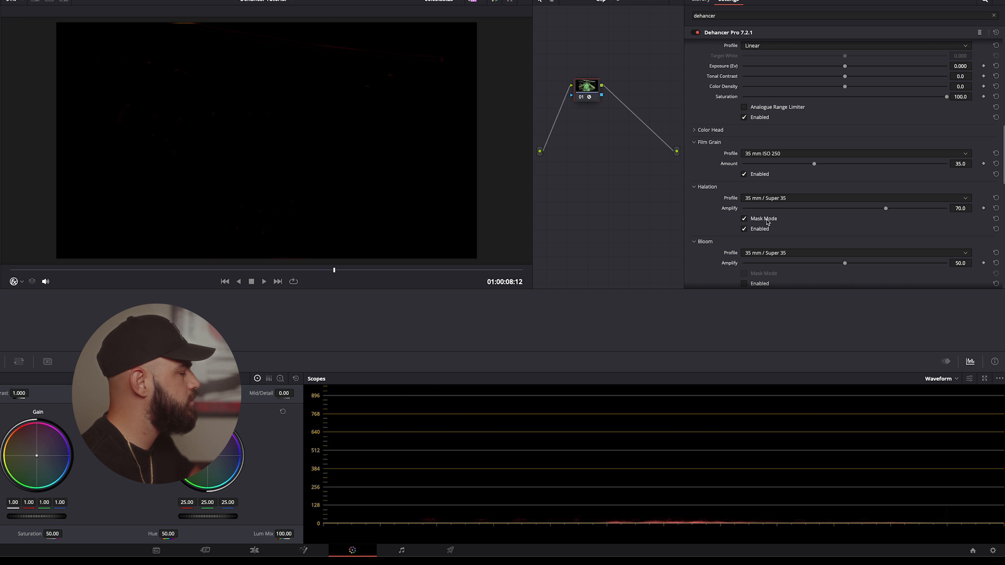
left_click_drag(813, 209, 924, 210)
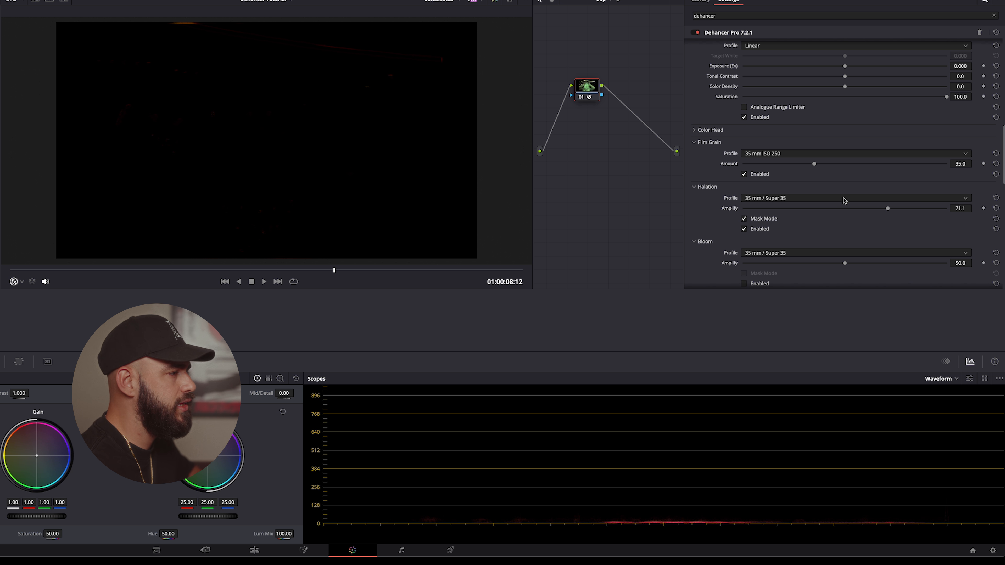
- Switch Halation to the Custom profile, set Global Diffusion to about 99 and Local Diffusion to about 39.5, and hide the mask
left_click(825, 198)
left_click(811, 208)
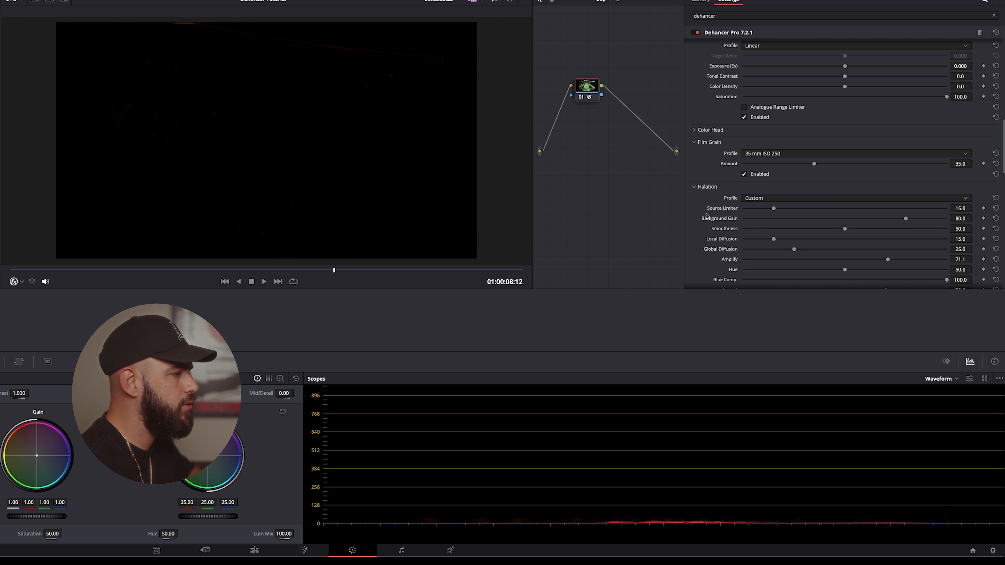
scroll(743, 217, "down", 1)
left_click_drag(775, 225, 904, 222)
left_click_drag(794, 233, 824, 224)
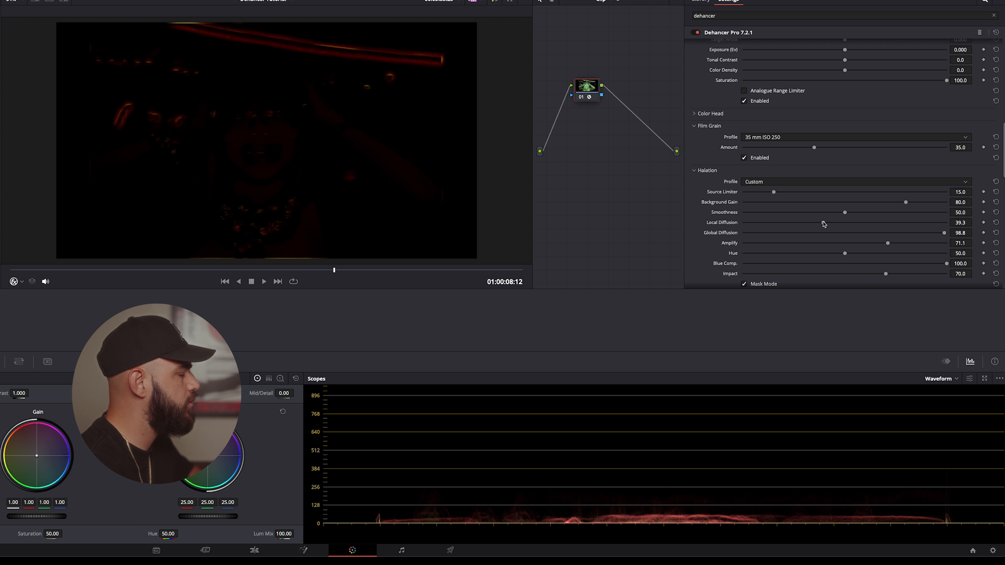
scroll(782, 234, "down", 2)
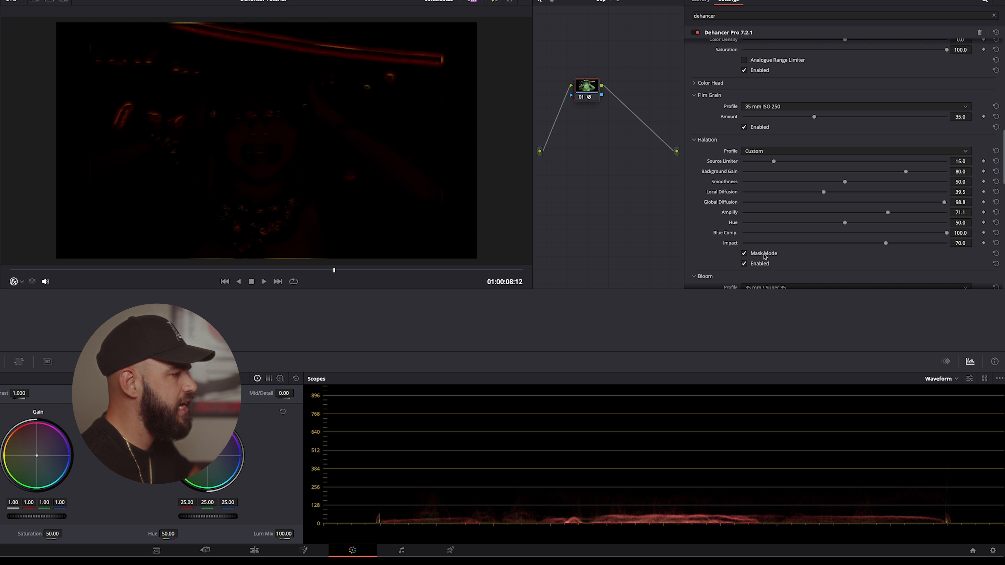
left_click(765, 257)
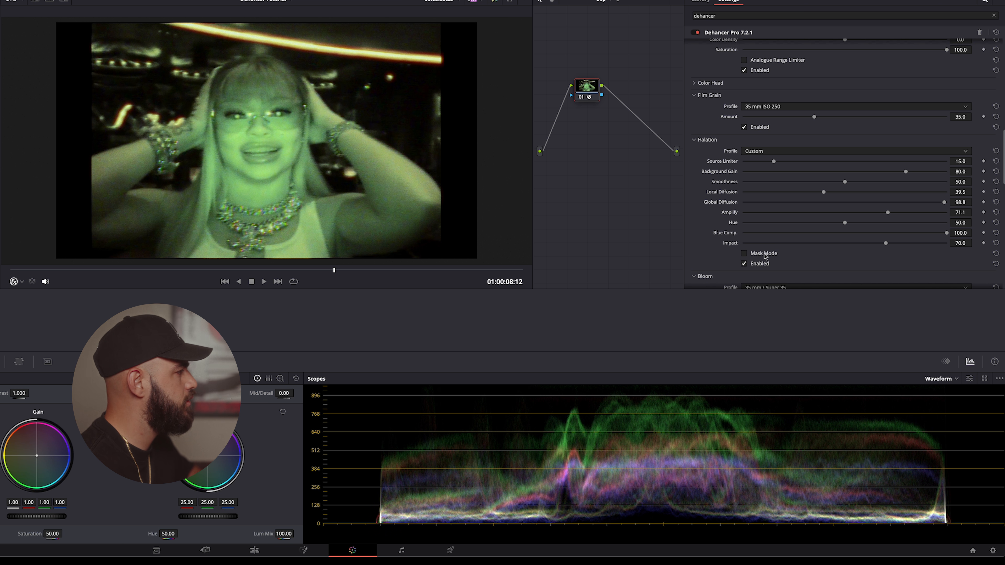
- Replay the clip from near its start to check the halation glow, and lower the Halation Impact to about 58
left_click(58, 269)
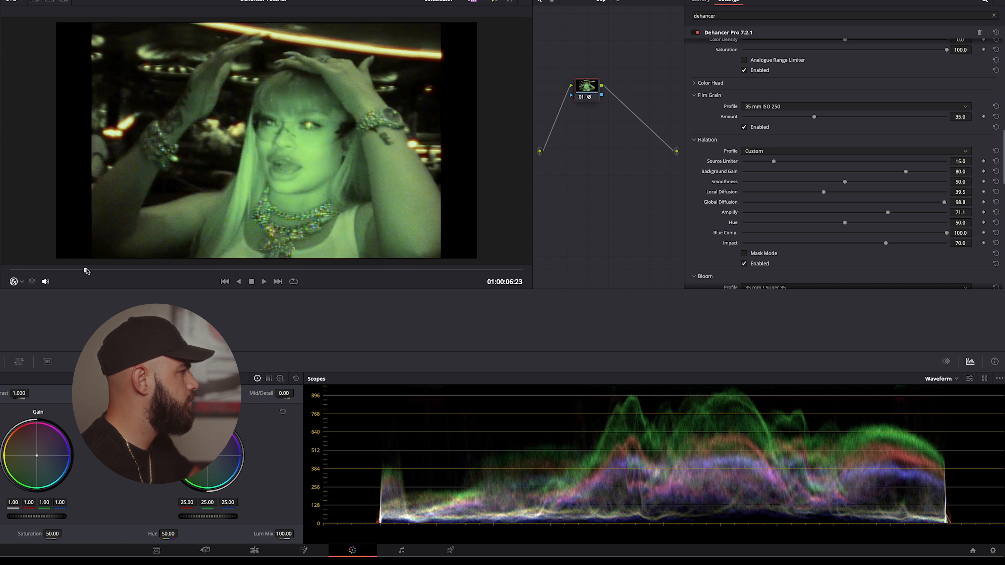
key("space")
key("space")
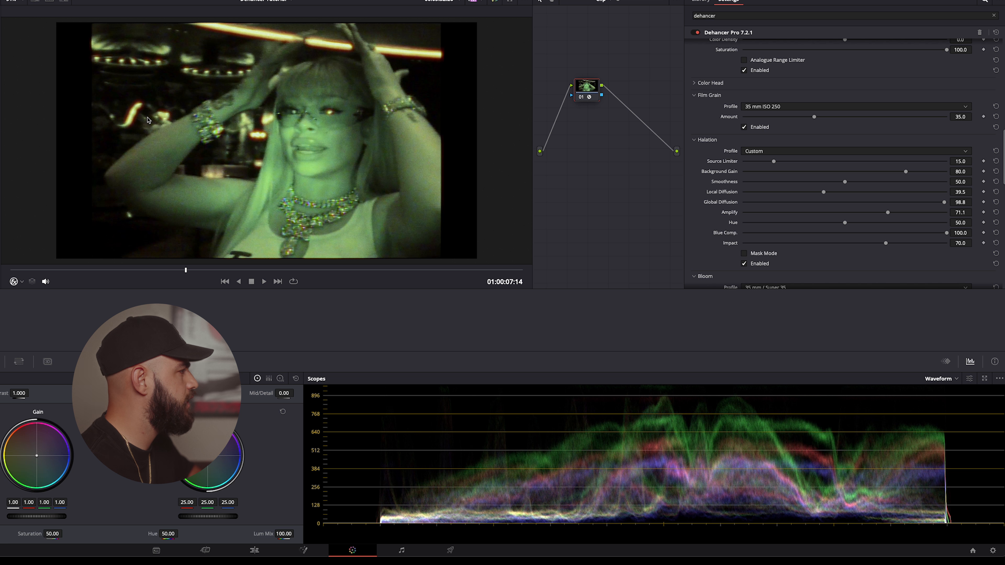
key("space")
mouse_move(864, 216)
left_mouse_down()
mouse_move(878, 217)
mouse_move(850, 217)
mouse_move(861, 213)
left_mouse_up()
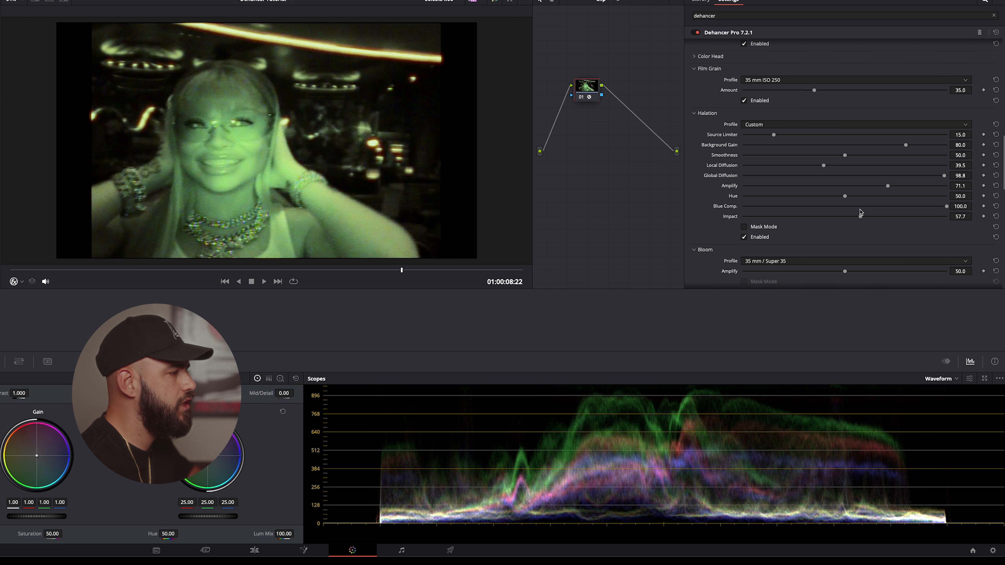
- Enable Bloom for the green-tinted clip and replay from near its start to check the glow
scroll(861, 213, "down", 5)
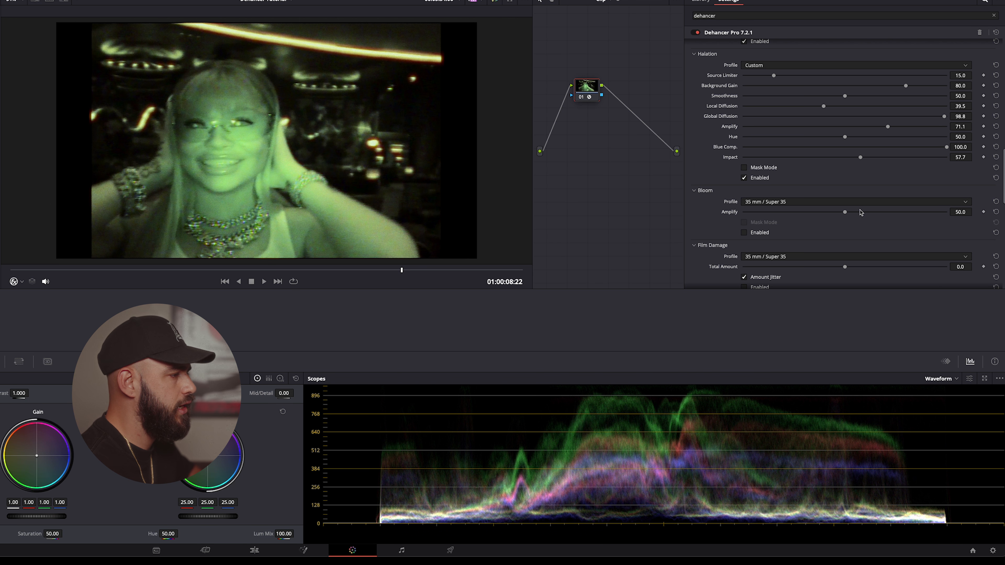
left_click(744, 232)
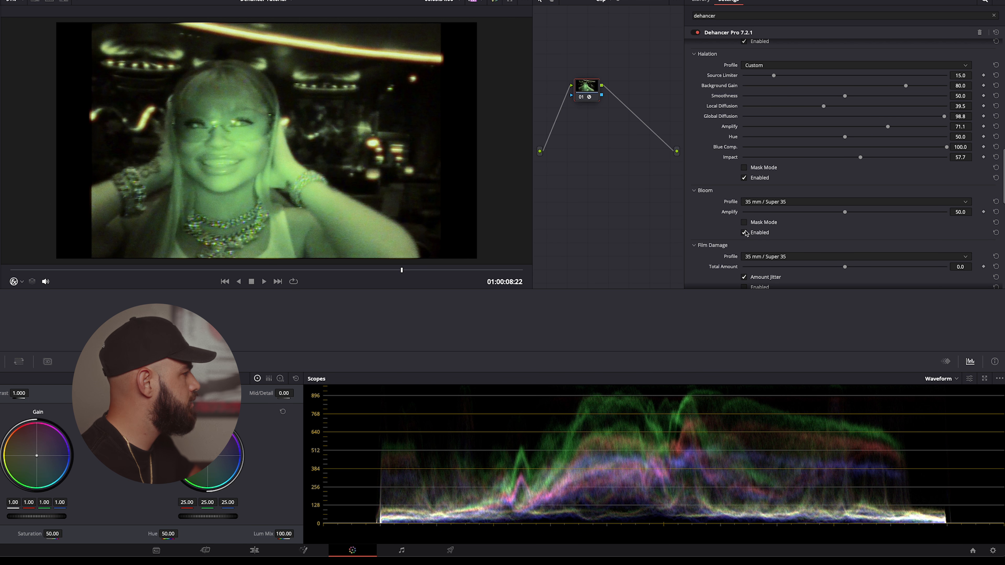
left_click(100, 270)
key("space")
key("space")
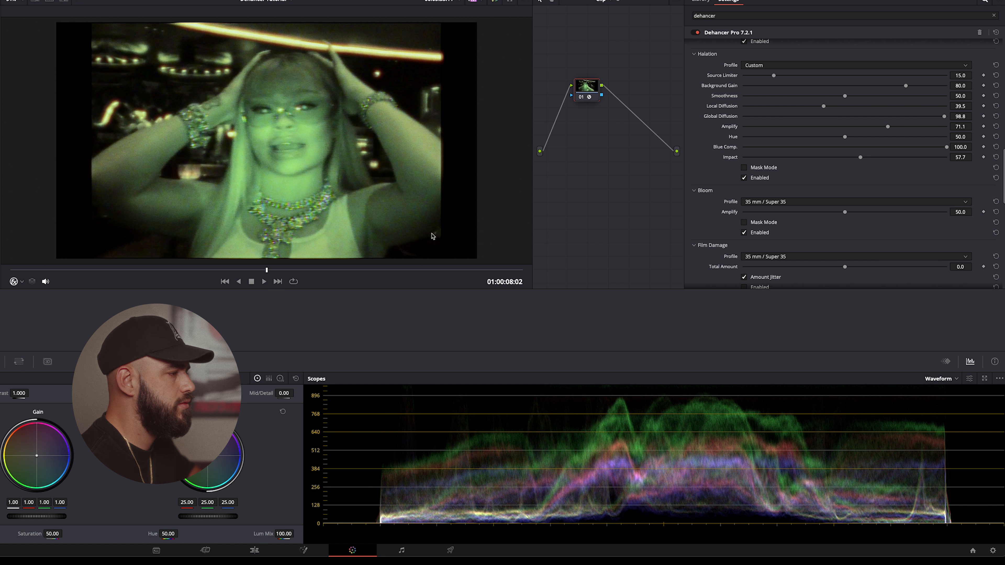
- Look through the remaining Dehancer settings from Film Damage and Film Breath down to Overscan and Vignette
scroll(750, 230, "down", 1)
scroll(730, 232, "down", 5)
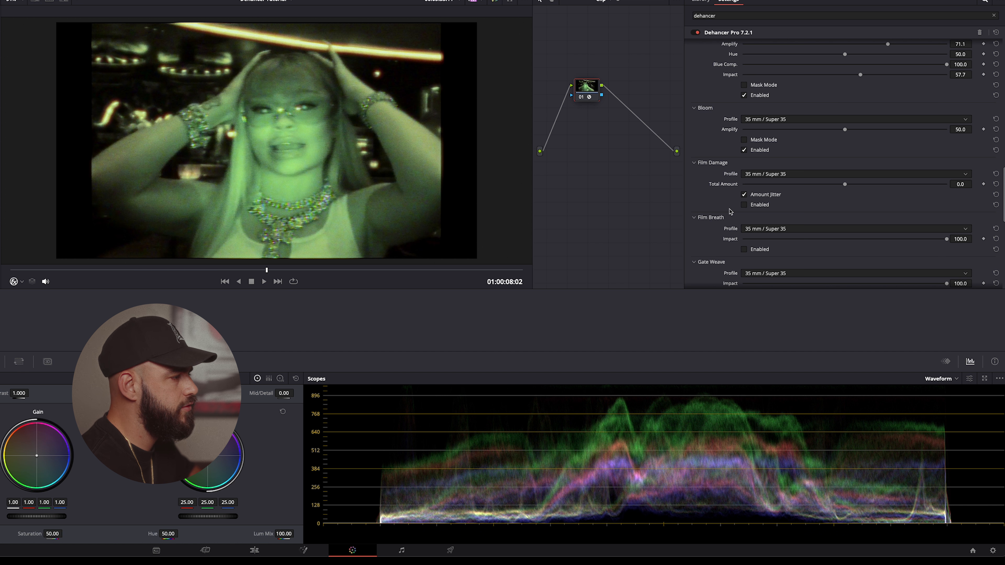
scroll(724, 213, "down", 2)
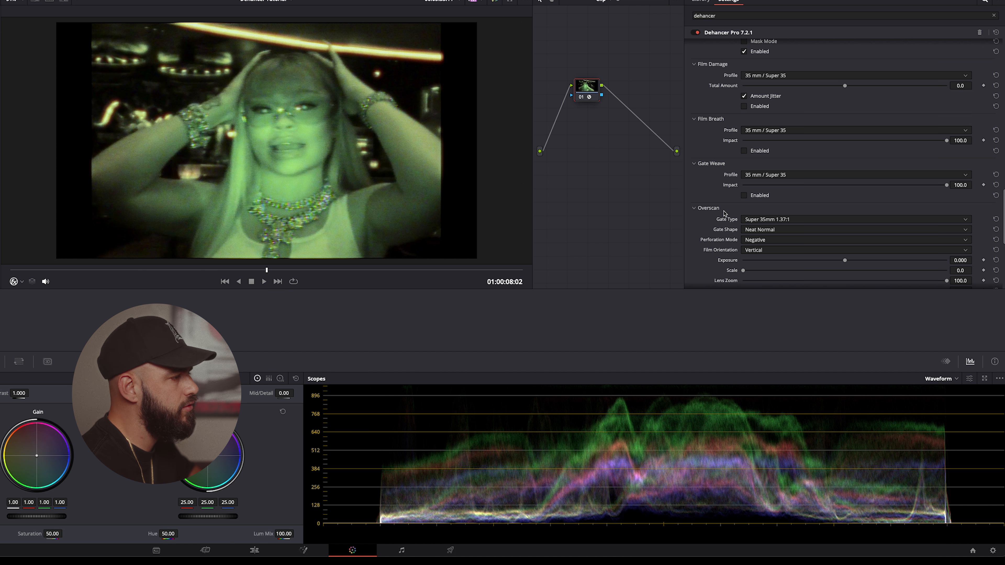
scroll(724, 213, "down", 8)
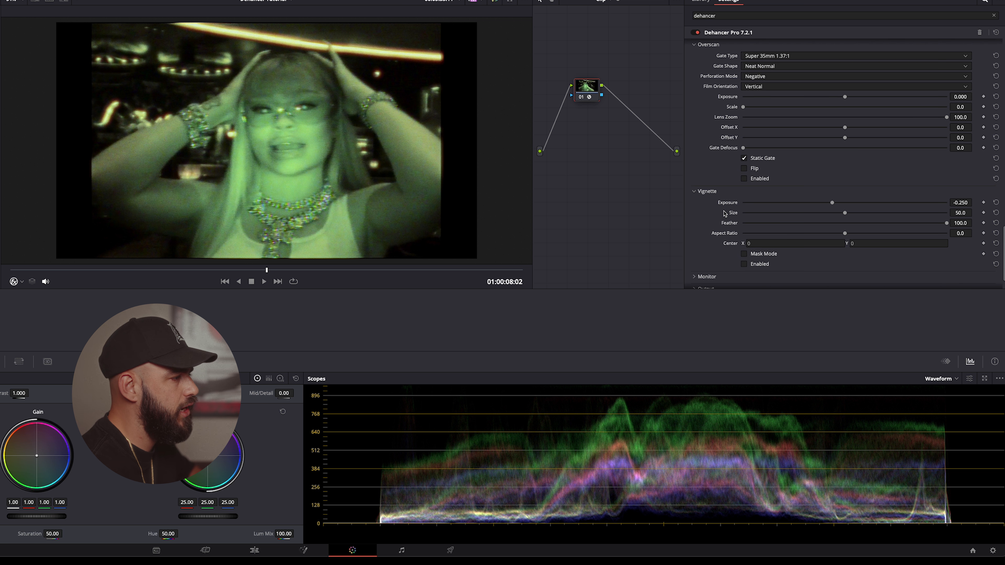
scroll(724, 213, "down", 1)
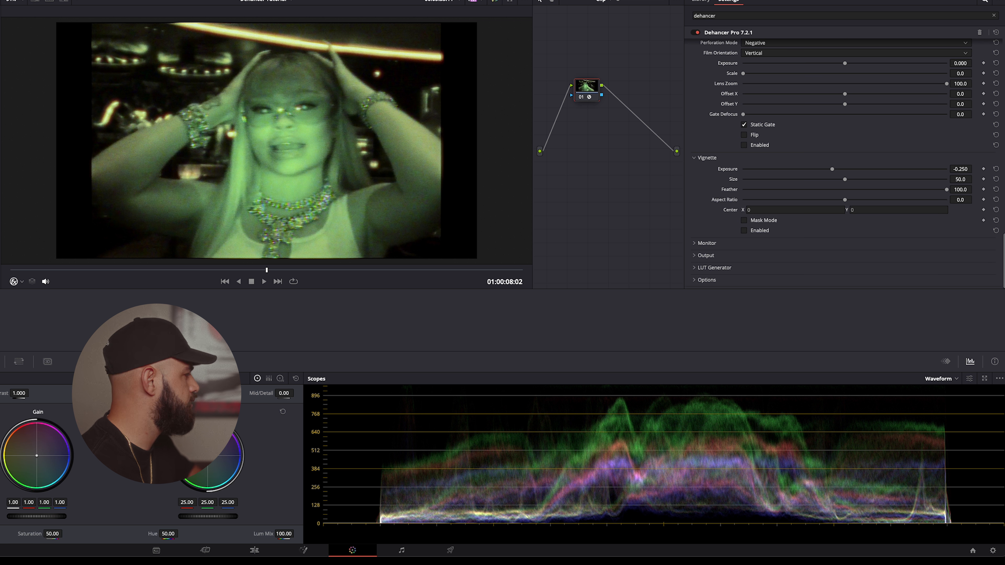
- Play the clip from its start with Dehancer Pro bypassed, re-enable the effect, and replay it to compare the look
left_click_drag(26, 272, 1, 272)
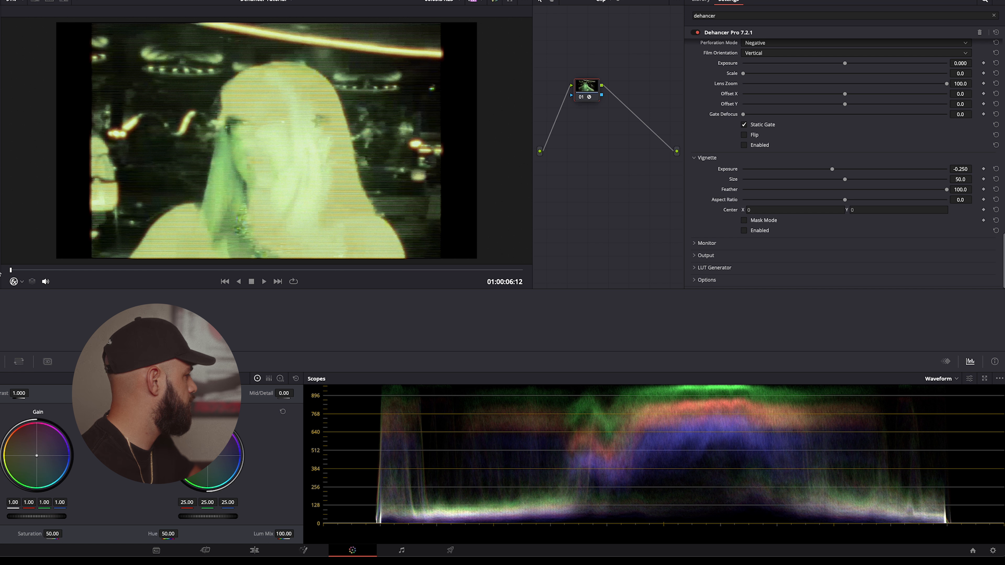
scroll(754, 81, "up", 9)
left_click(697, 33)
key("space")
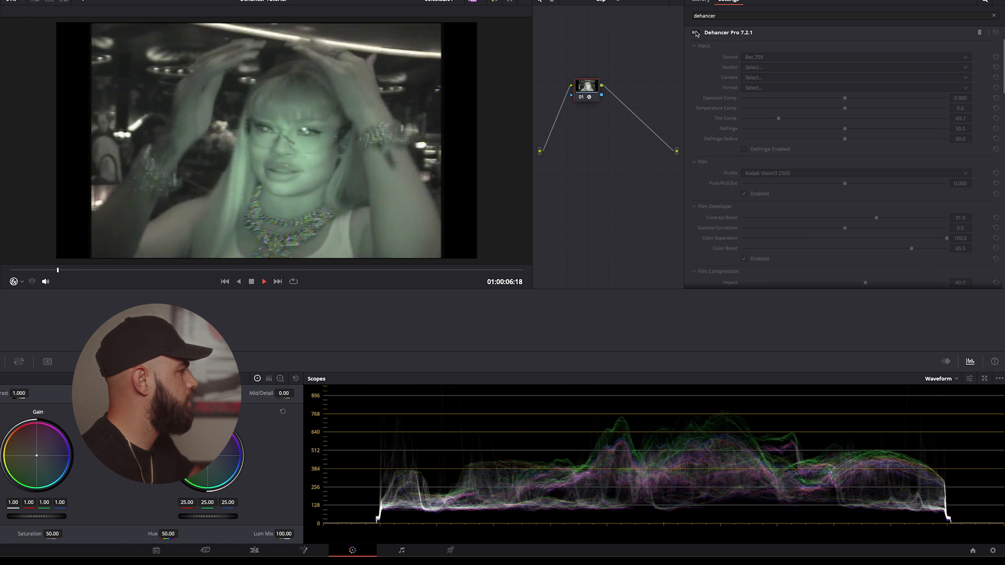
key("space")
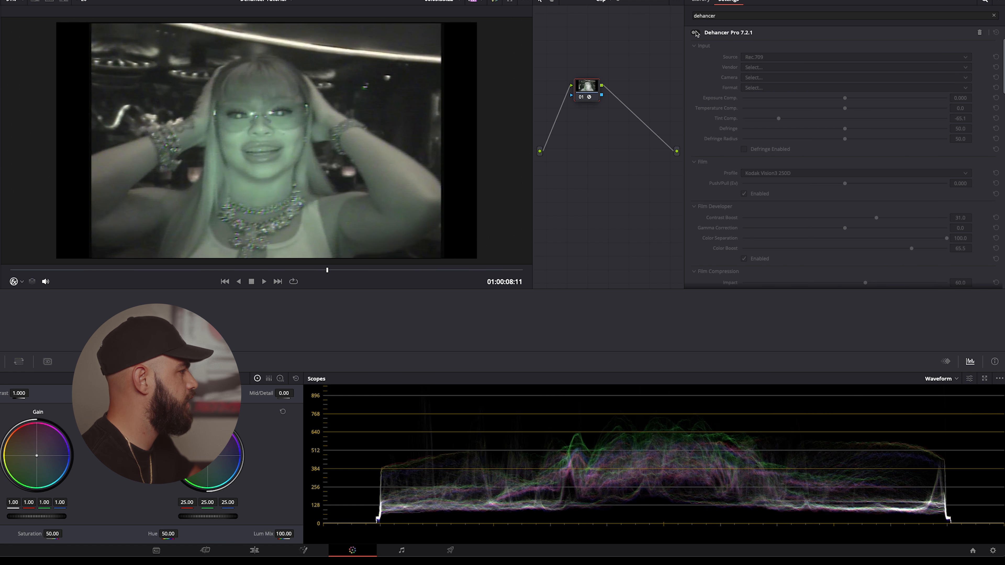
left_click(10, 270)
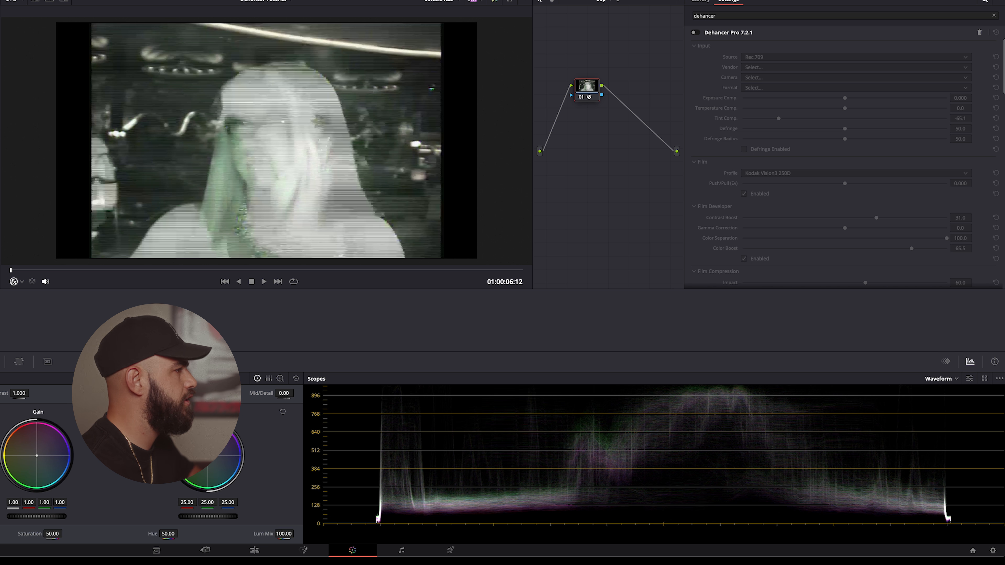
left_click(696, 33)
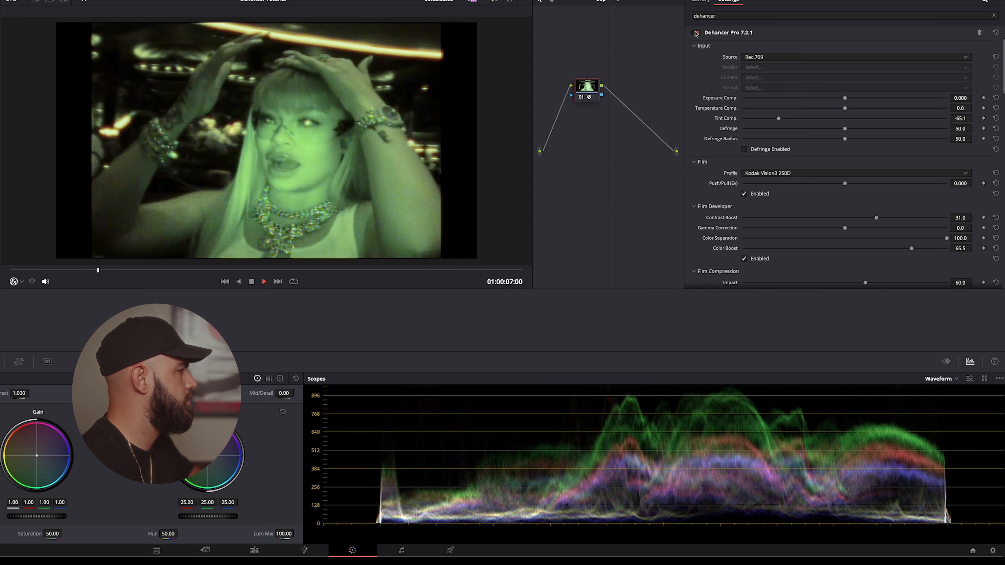
key("space")
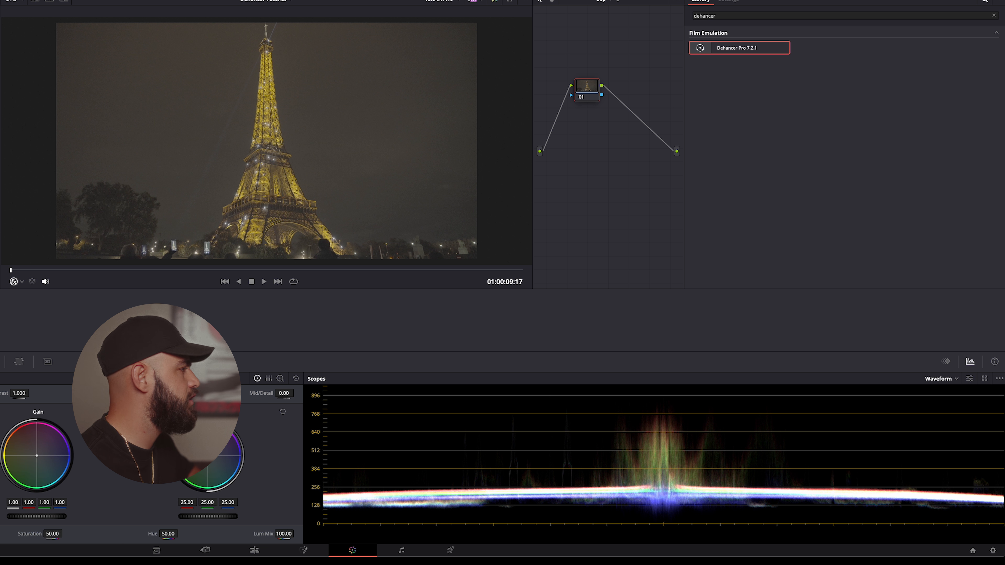
- Undo the removal of Dehancer Pro from the Eiffel Tower clip and play the graded clip
key("ctrl+z")
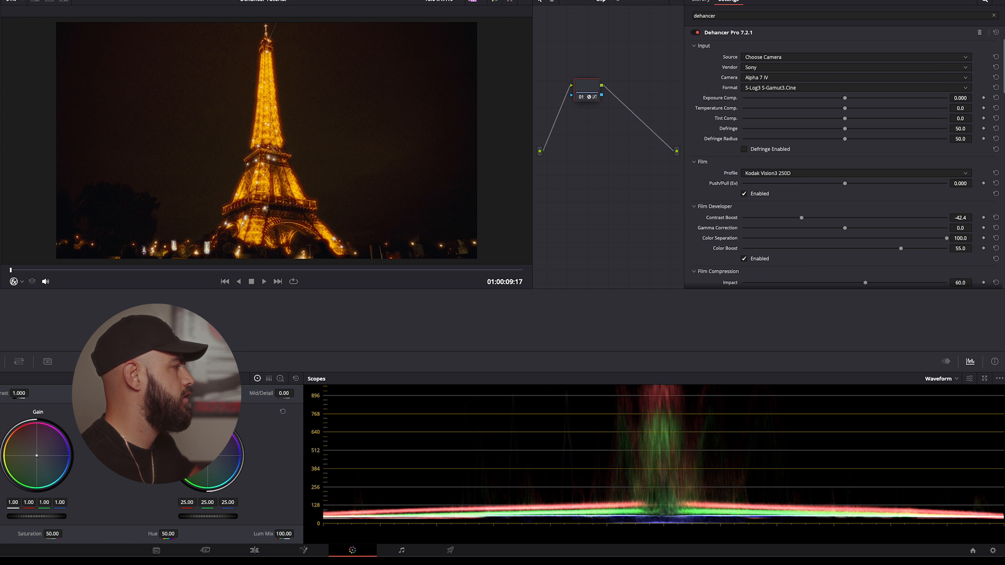
key("space")
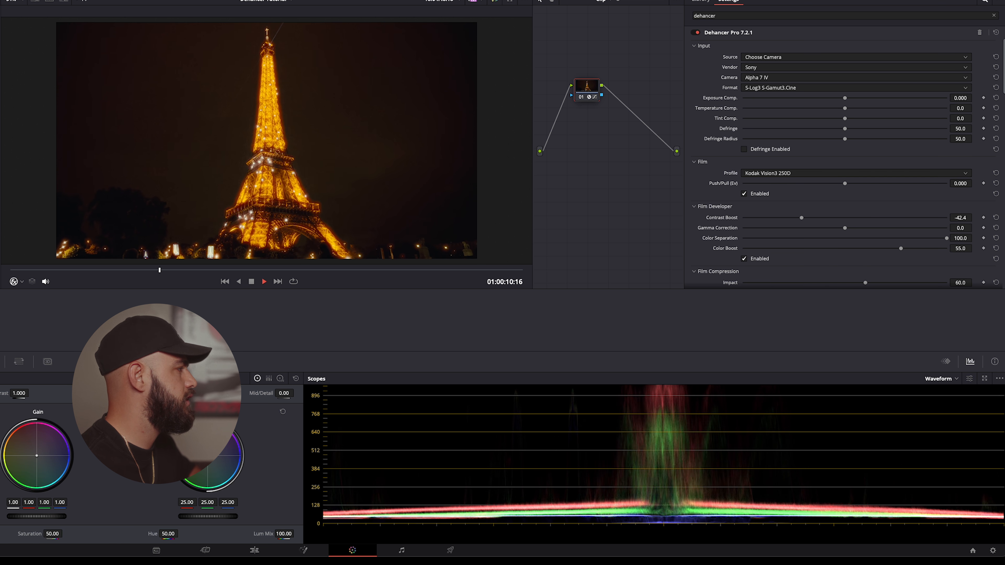
key("space")
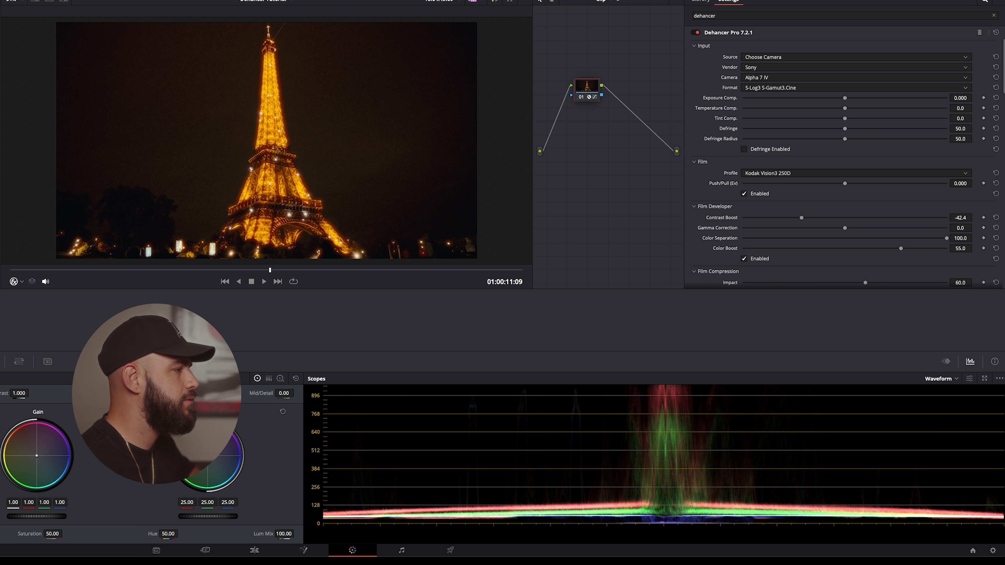
- Try the 35 mm / Super 35, 16 mm / Super 16 and 8 mm / Super 8 Halation profiles, and check the glow in playback
scroll(716, 215, "down", 10)
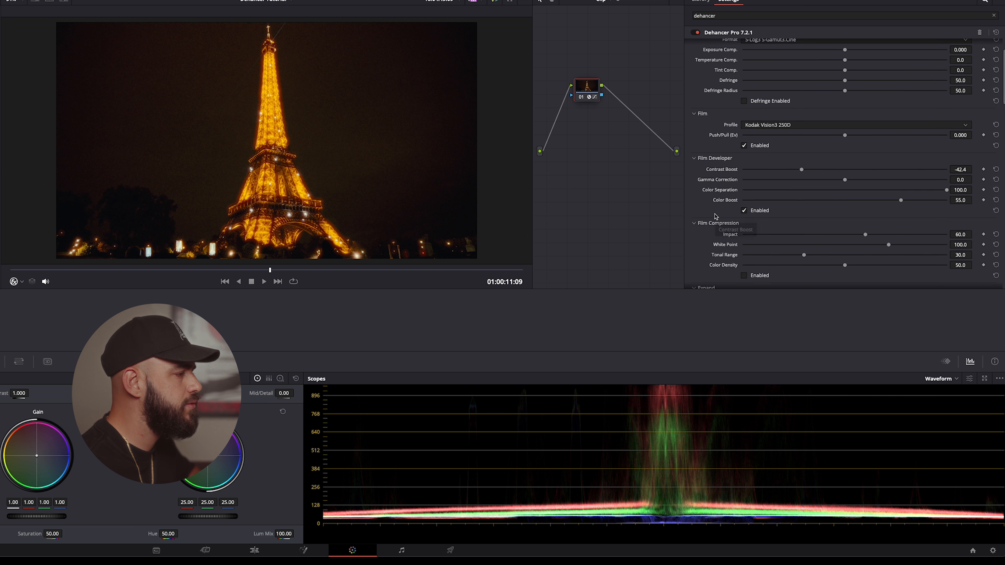
scroll(715, 216, "down", 8)
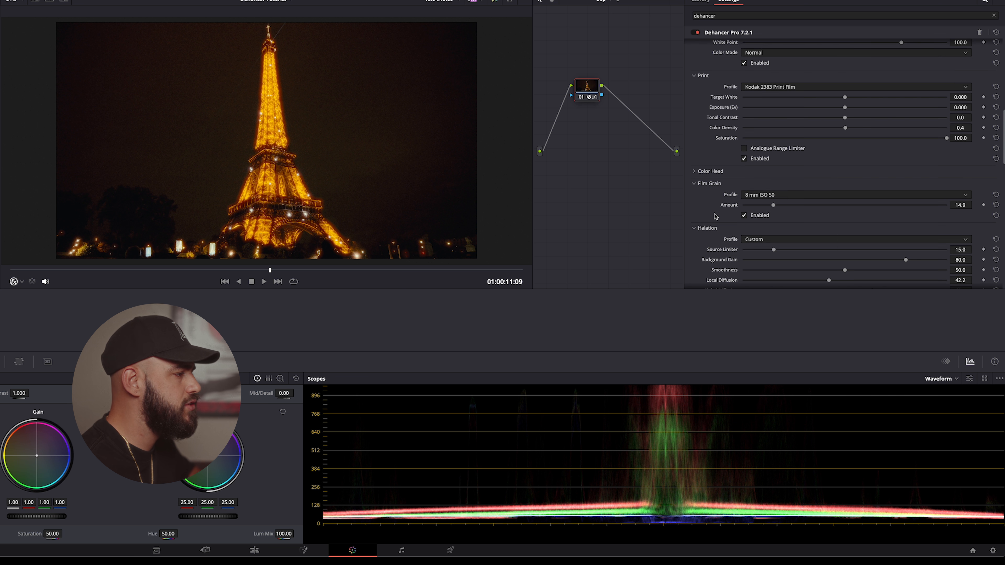
scroll(715, 215, "down", 1)
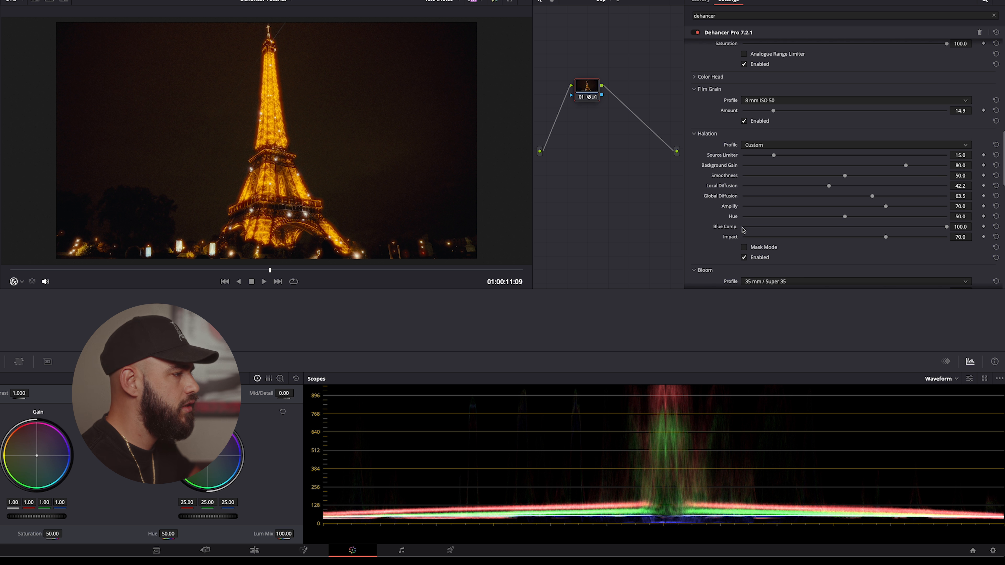
left_click(767, 146)
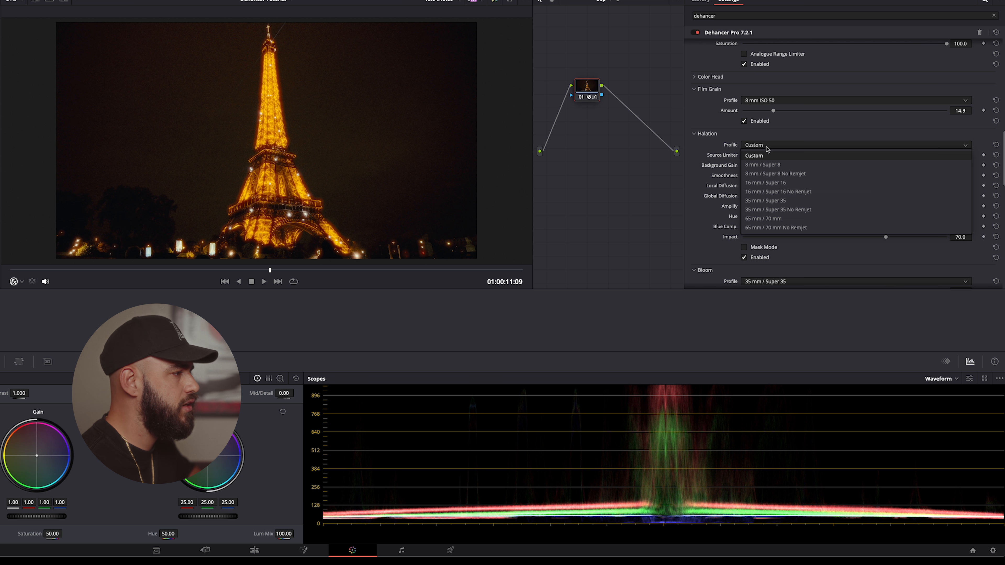
left_click(765, 201)
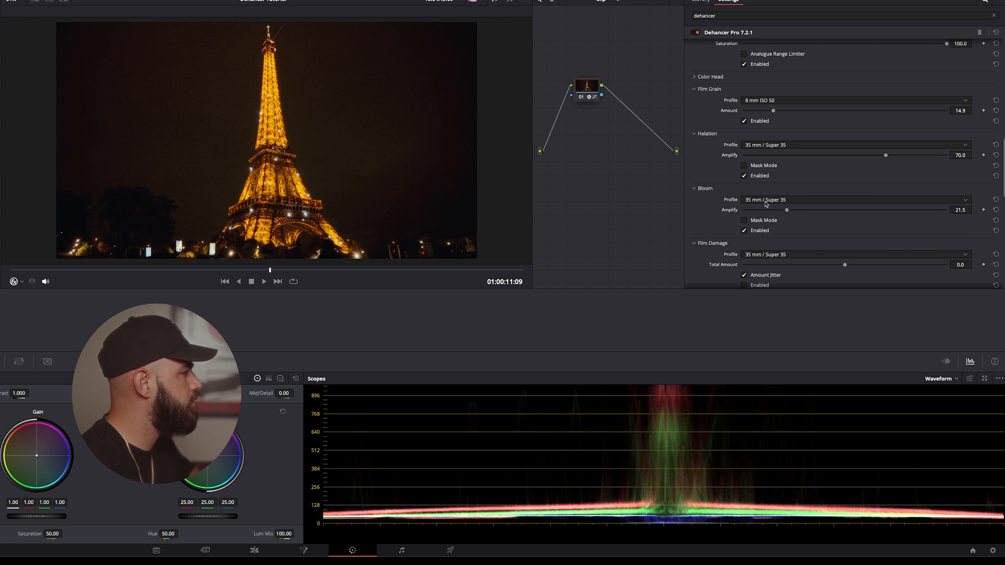
left_click(778, 147)
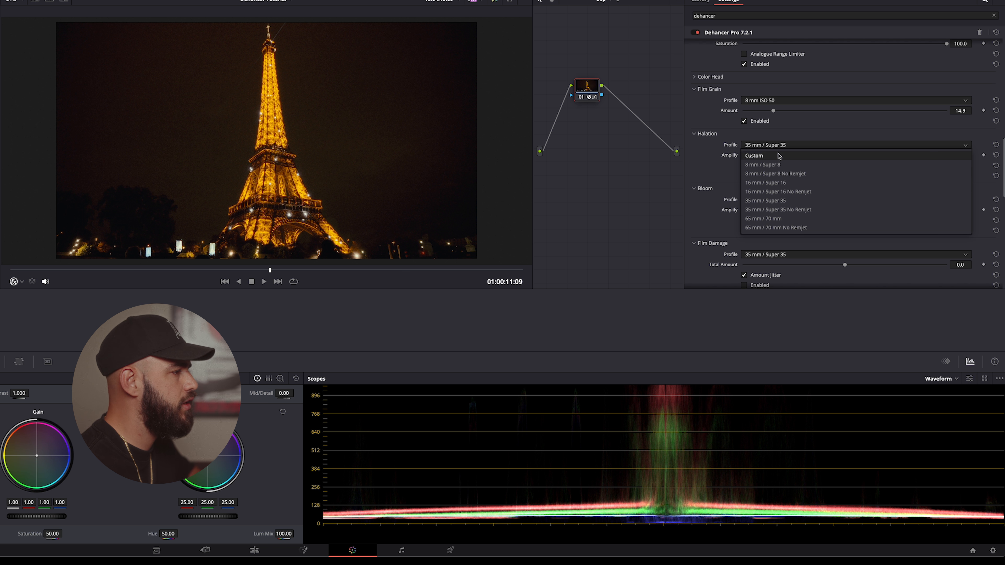
left_click(767, 184)
left_click(778, 146)
left_click(770, 165)
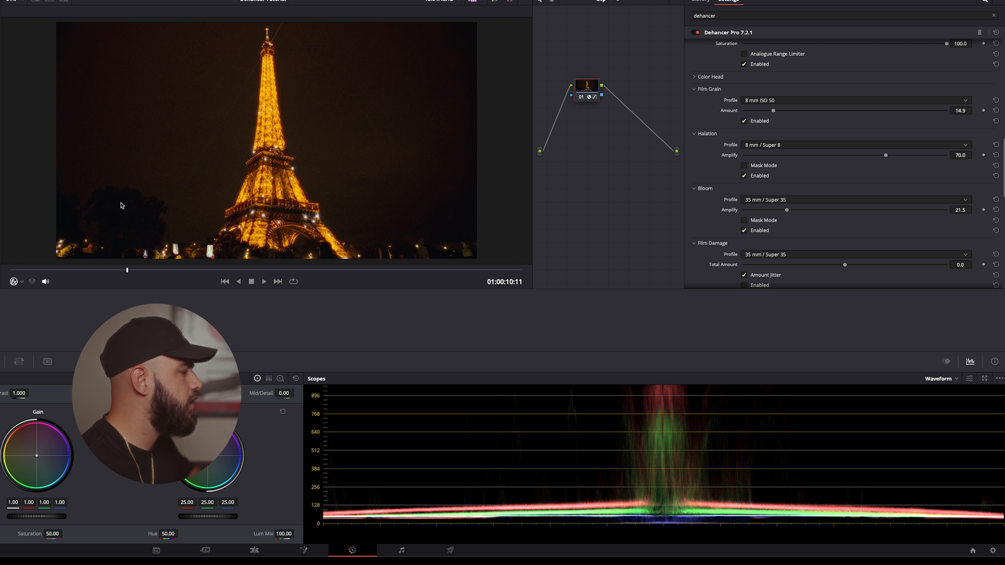
key("space")
key("space")
- Remove Dehancer Pro from the Eiffel Tower clip and apply a fresh instance of it to node 01
scroll(698, 142, "up", 4)
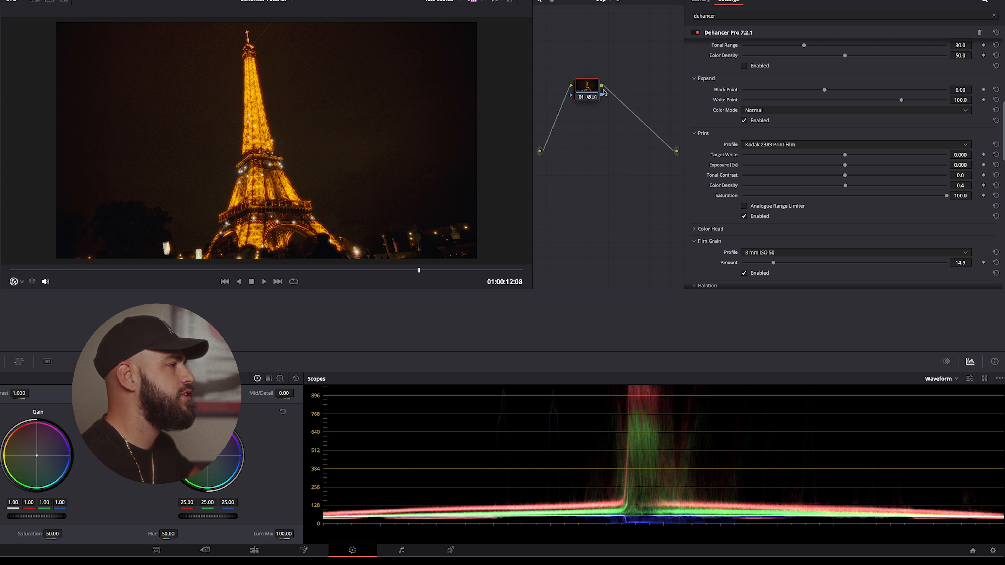
scroll(708, 91, "up", 5)
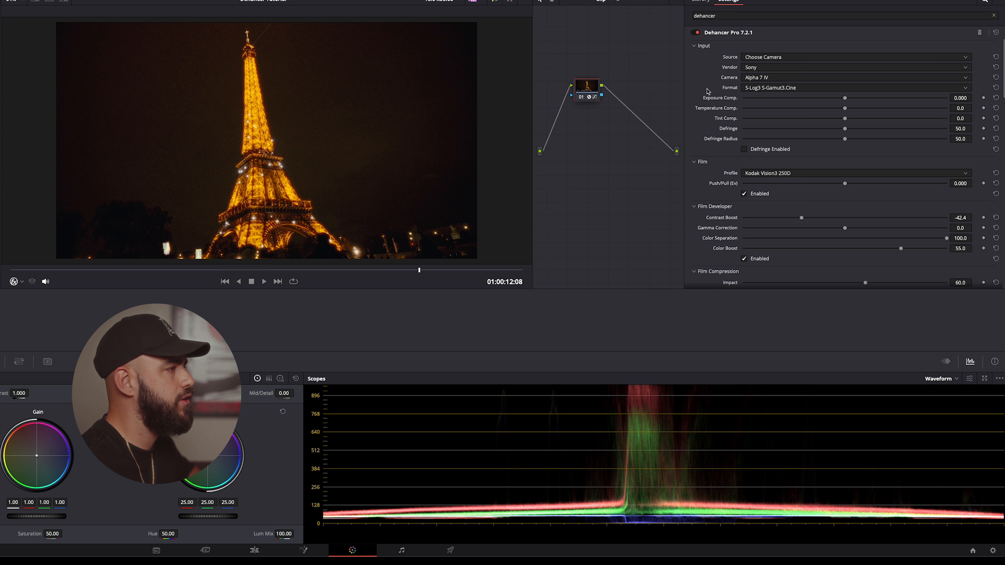
left_click(979, 33)
left_click_drag(711, 49, 586, 90)
- Set the Dehancer input source to Choose Camera with vendor Sony, camera Alpha 7 IV and format S-Log3 S-Gamut3.Cine
left_click(797, 59)
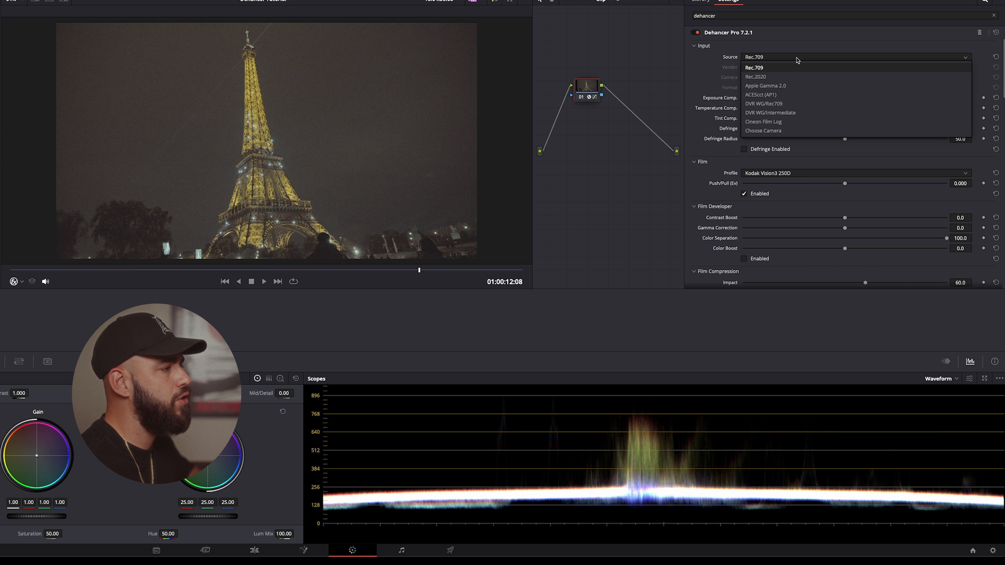
left_click(775, 131)
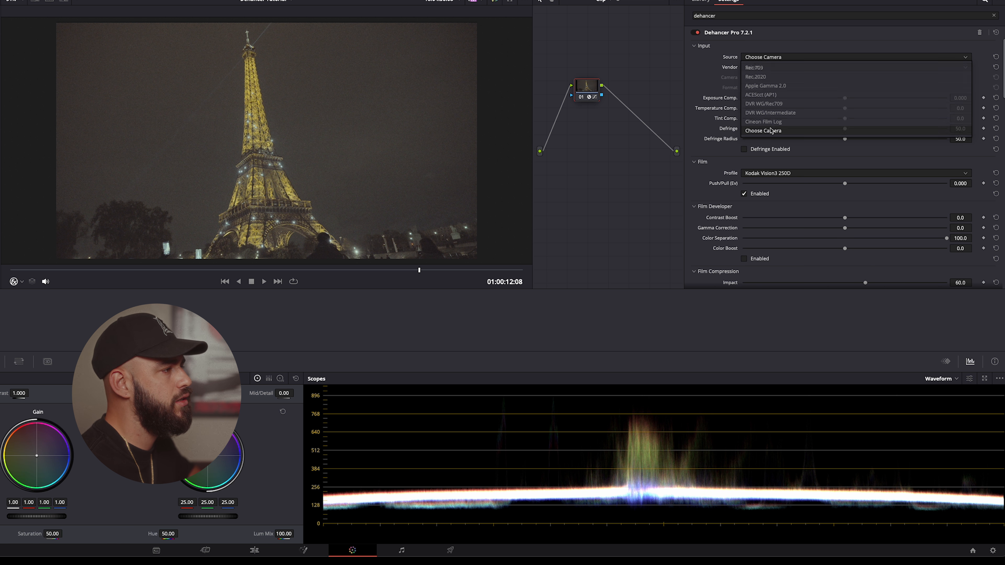
left_click(779, 68)
scroll(767, 151, "down", 2)
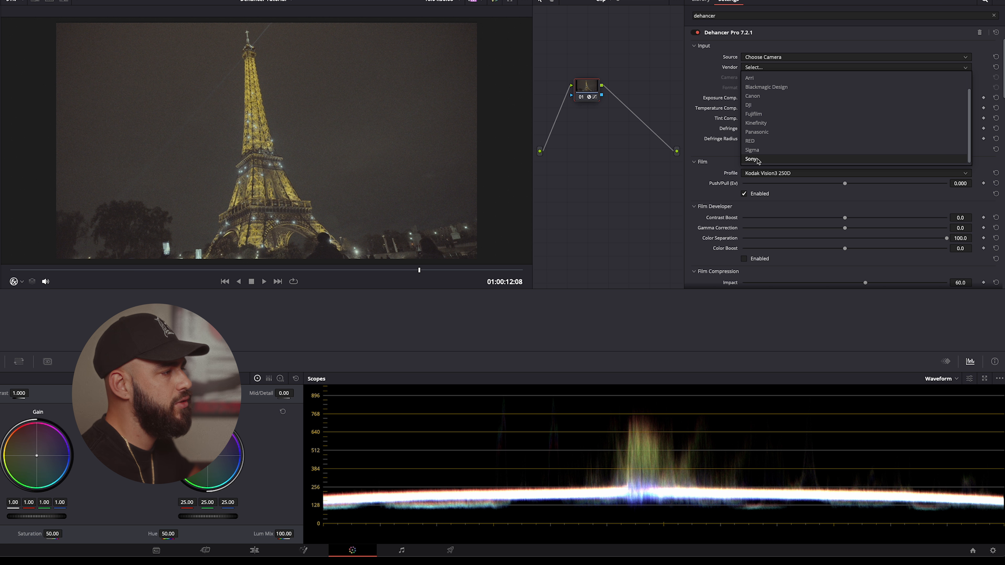
left_click(754, 161)
left_click(772, 77)
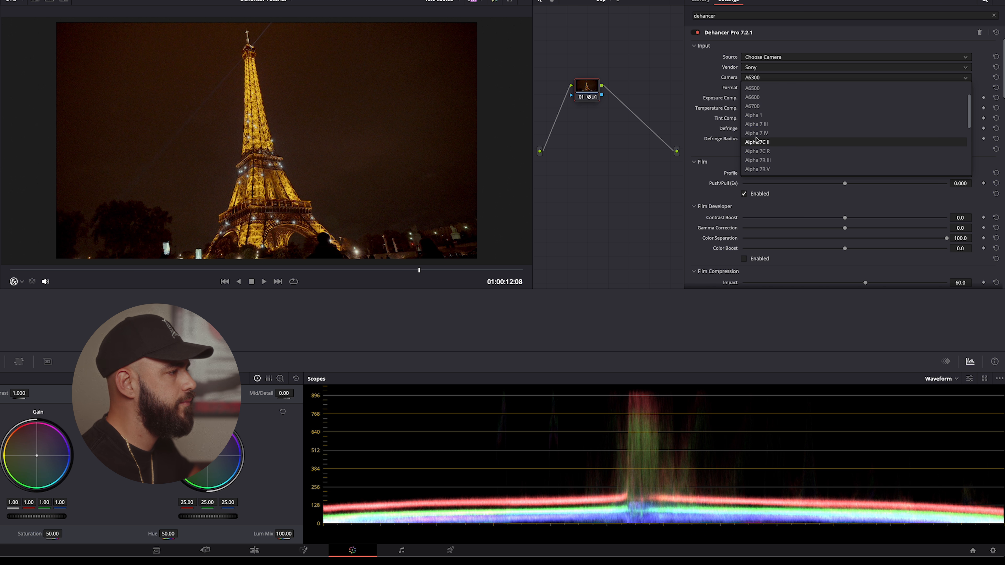
left_click(762, 133)
left_click(764, 91)
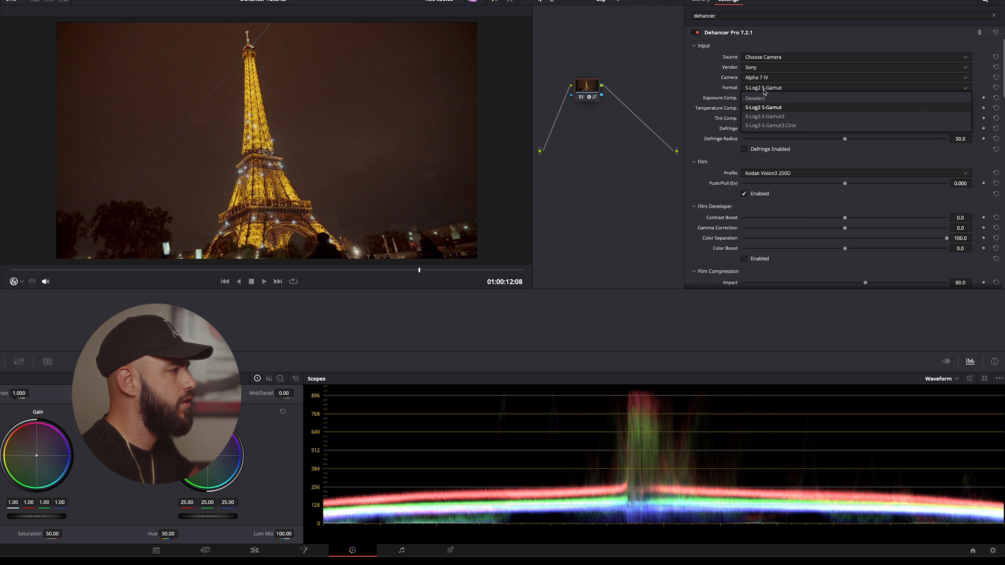
left_click(765, 126)
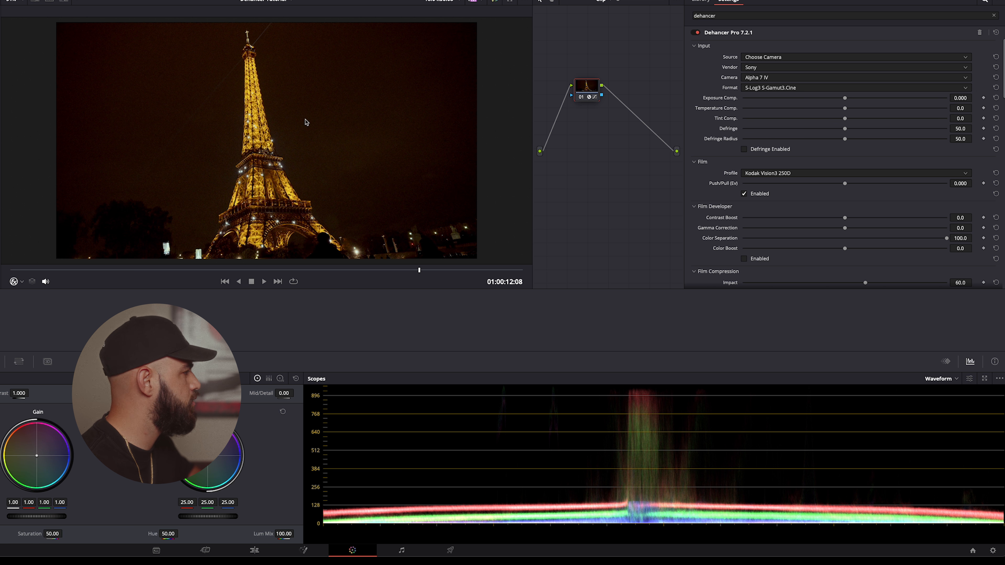
- Set the film profile to Kodak Portra 800 and raise Push/Pull to about 0.924
left_click(846, 177)
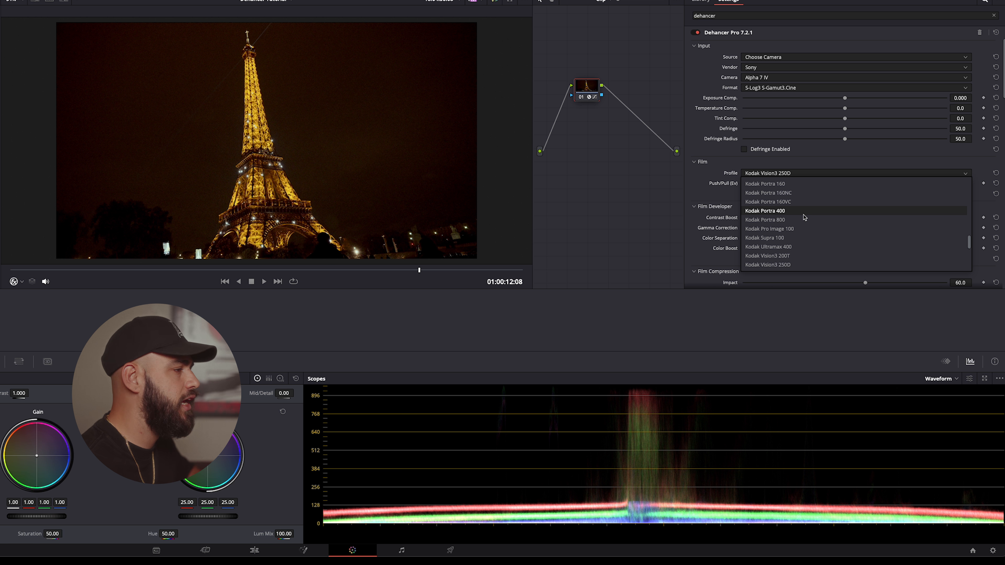
scroll(804, 217, "up", 1)
scroll(804, 218, "up", 5)
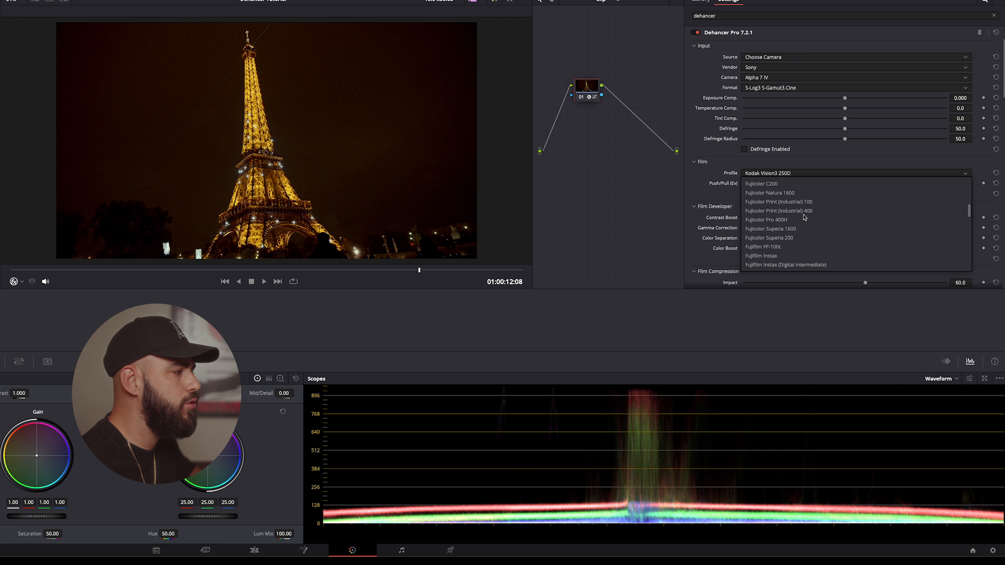
scroll(805, 217, "down", 2)
scroll(805, 217, "down", 1)
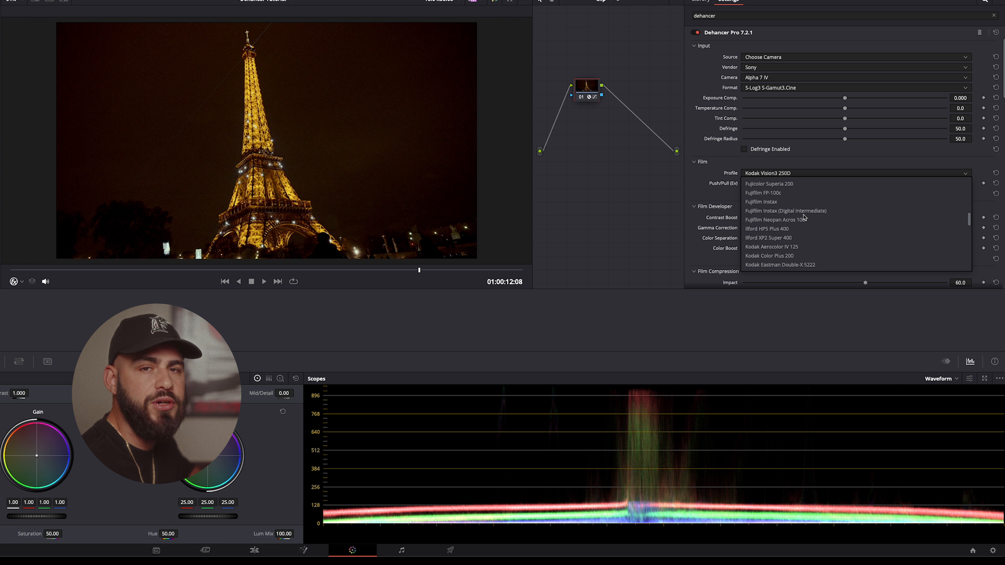
scroll(805, 217, "down", 1)
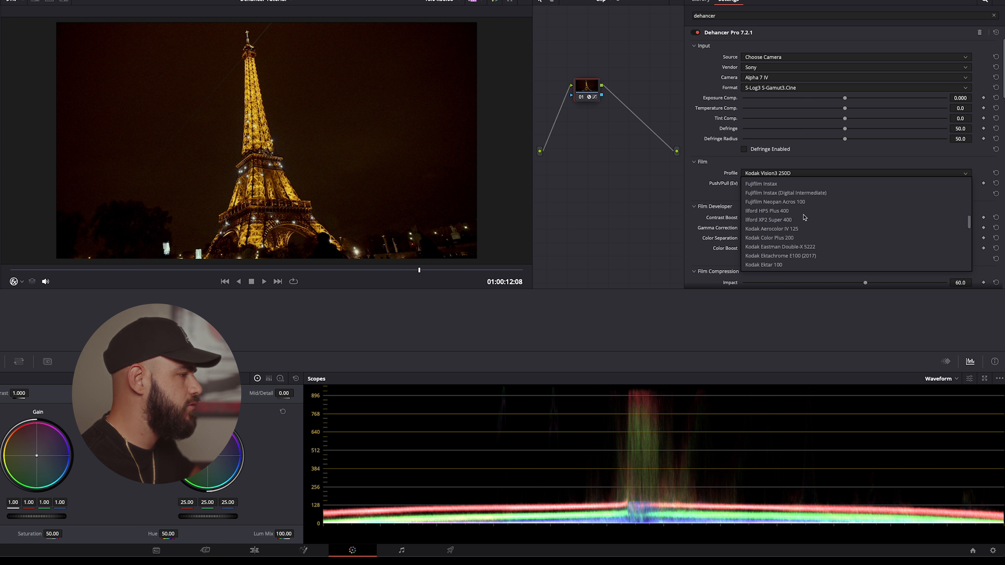
scroll(805, 217, "down", 2)
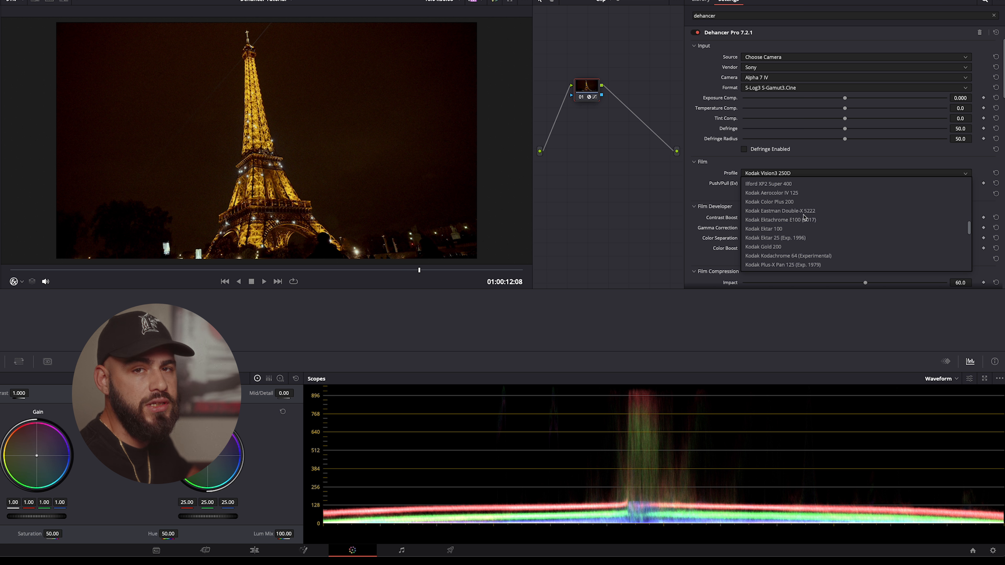
scroll(803, 215, "down", 3)
left_click(804, 184)
left_click(806, 178)
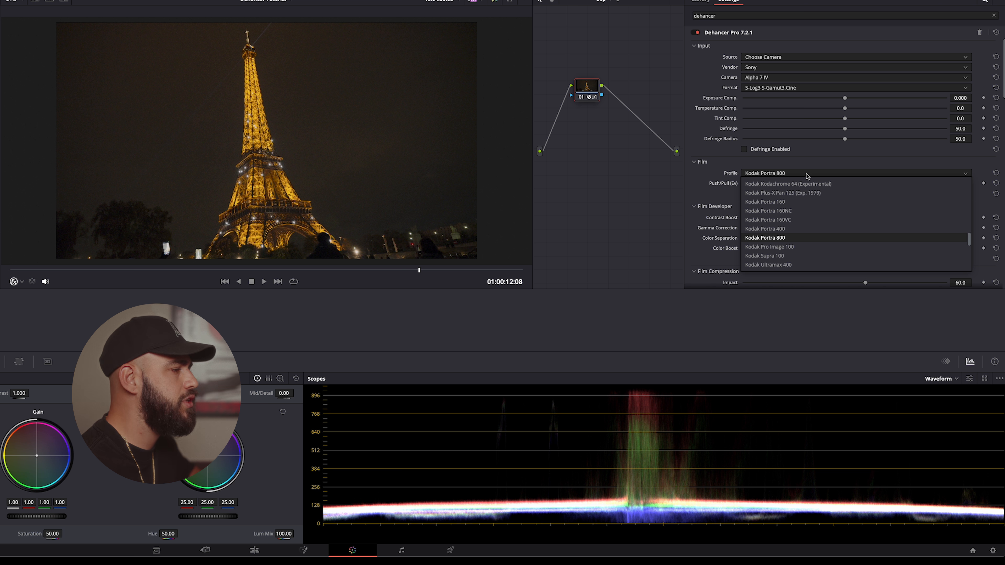
left_click(788, 237)
left_click_drag(841, 185, 893, 185)
- Enable Film Developer and set Color Boost to about 55 and Contrast Boost to about 35.3
scroll(735, 167, "down", 1)
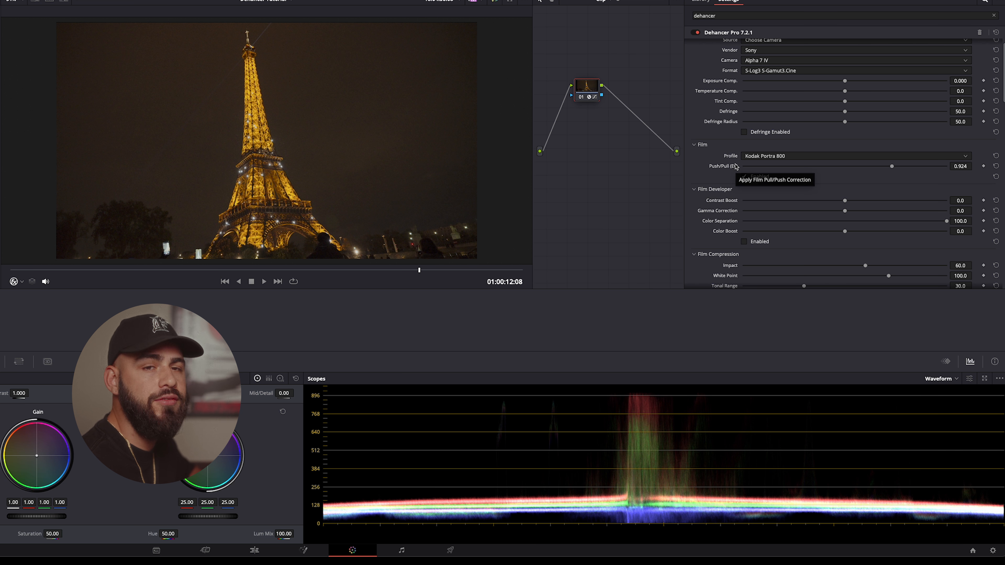
scroll(718, 188, "down", 1)
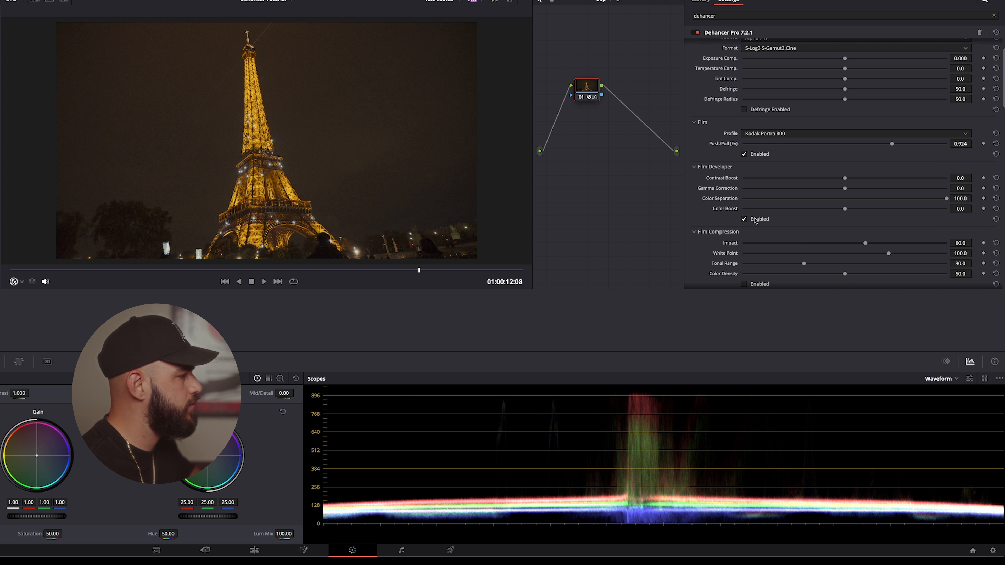
left_click_drag(847, 212, 899, 213)
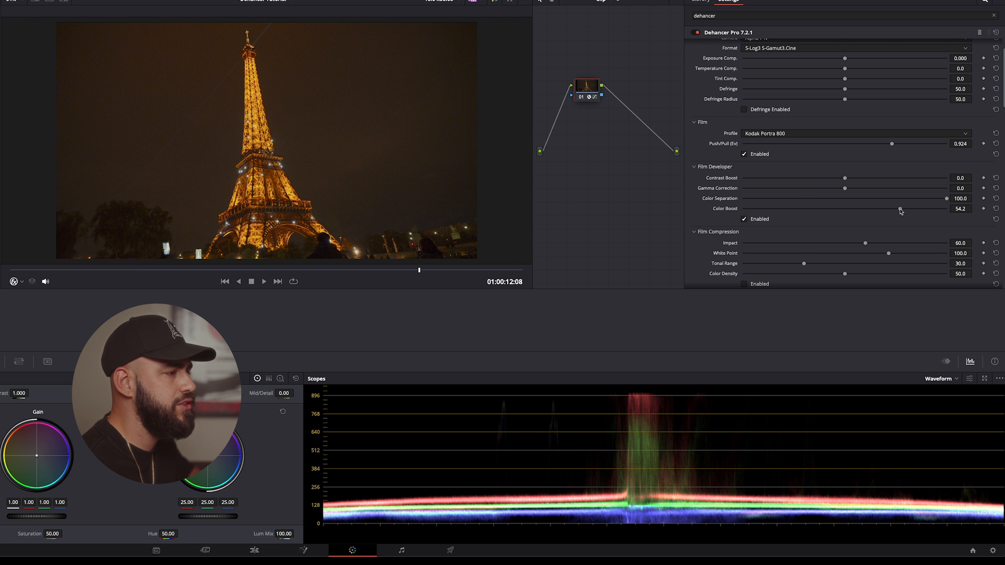
left_click_drag(903, 210, 903, 210)
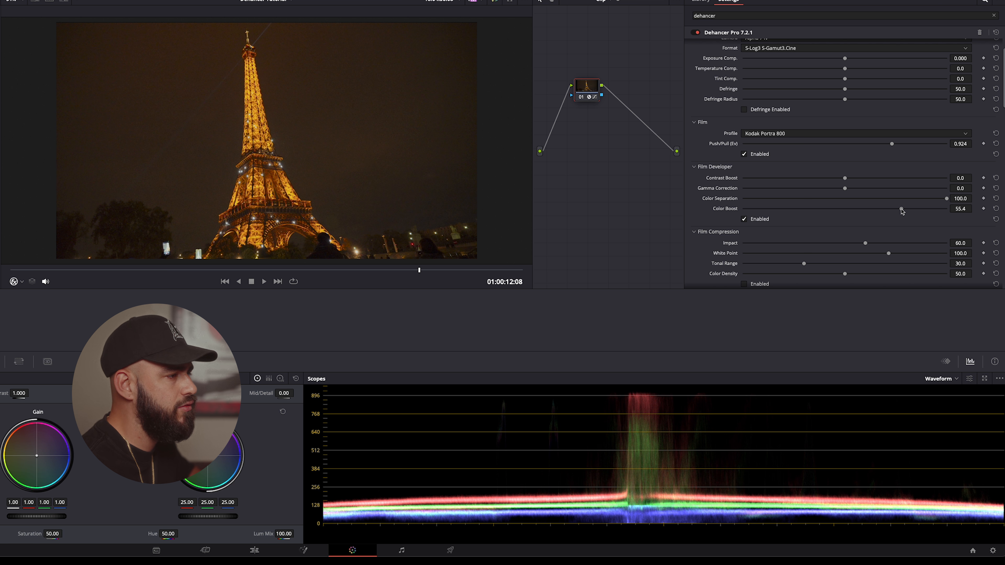
scroll(850, 180, "down", 1)
left_click_drag(846, 176, 882, 176)
- Enable Film Compression and lower the Film Grain amount to about 15.3
scroll(837, 196, "down", 5)
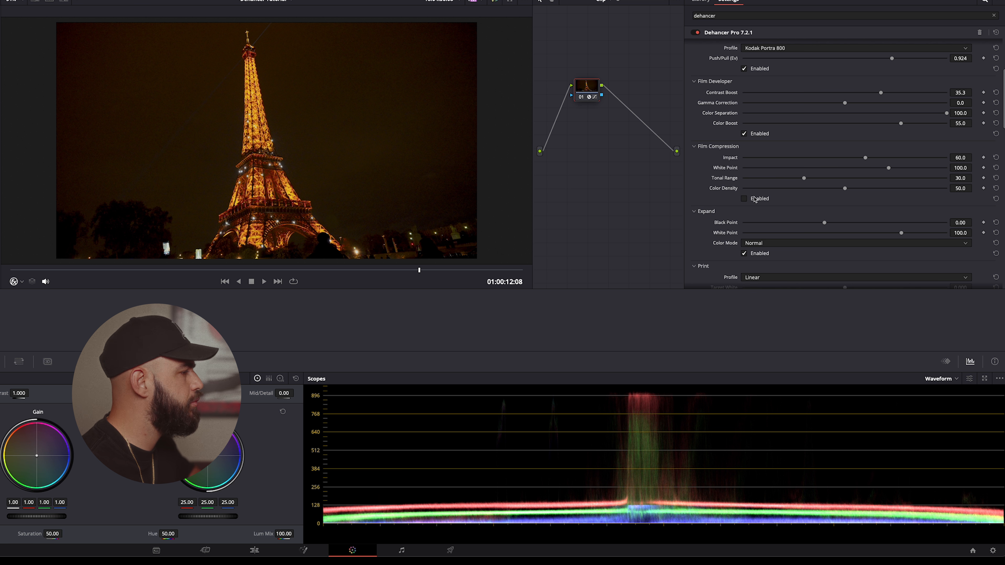
left_click(748, 200)
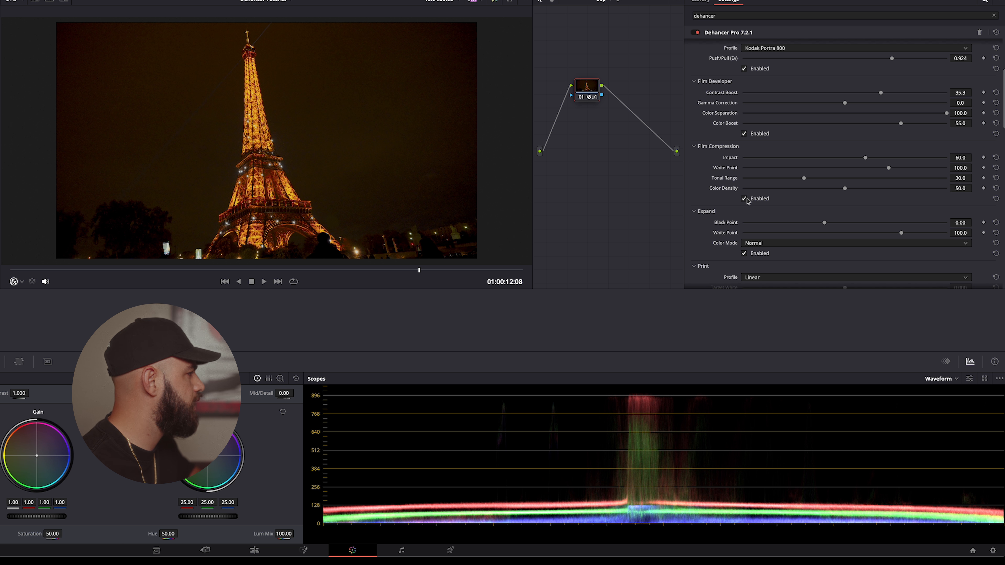
scroll(747, 201, "down", 3)
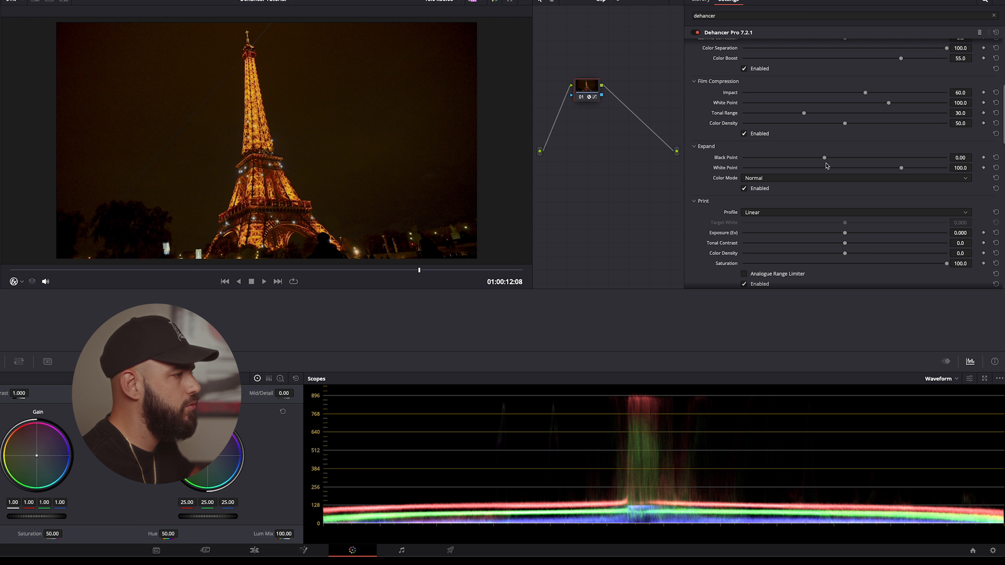
scroll(831, 187, "down", 1)
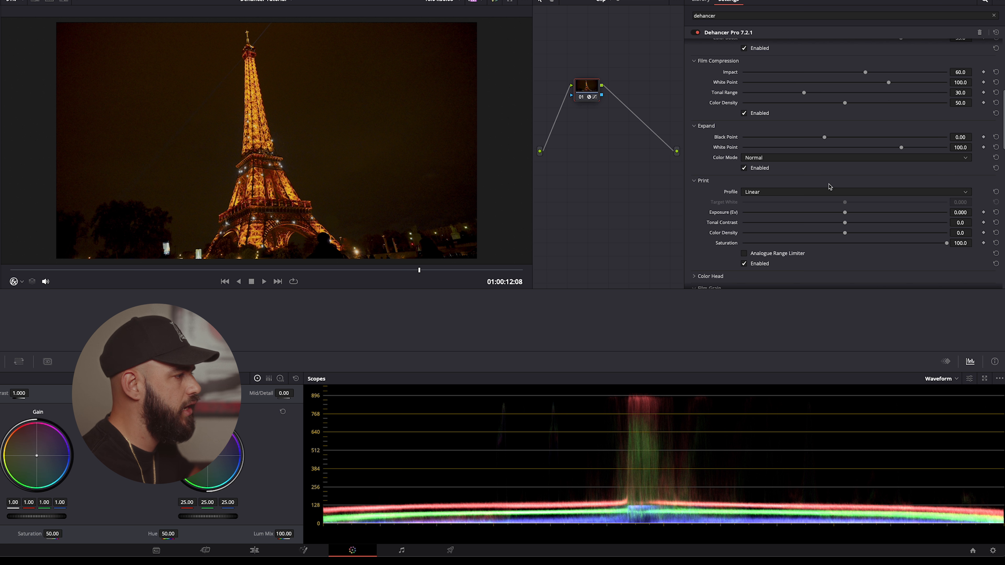
scroll(726, 206, "down", 2)
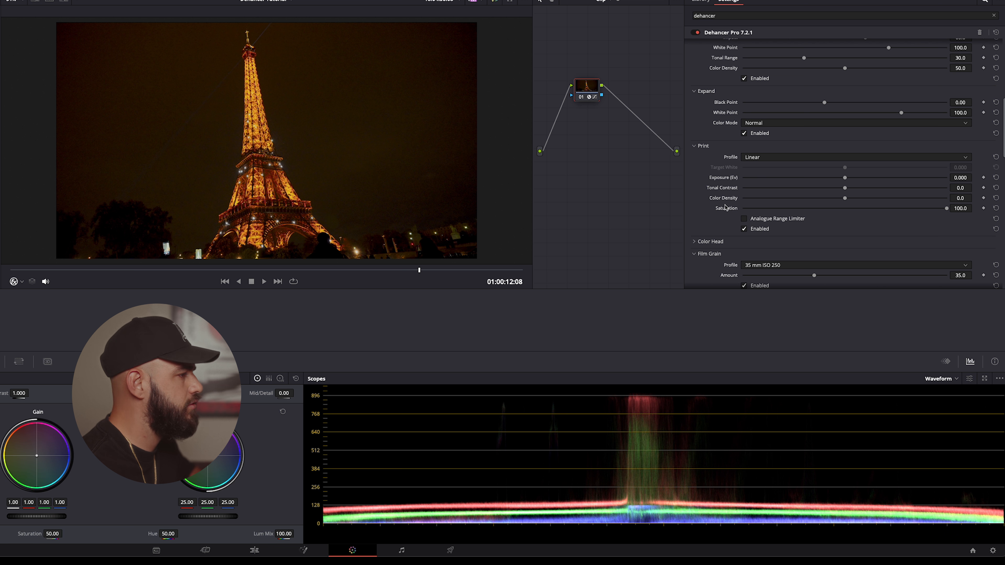
scroll(726, 207, "down", 3)
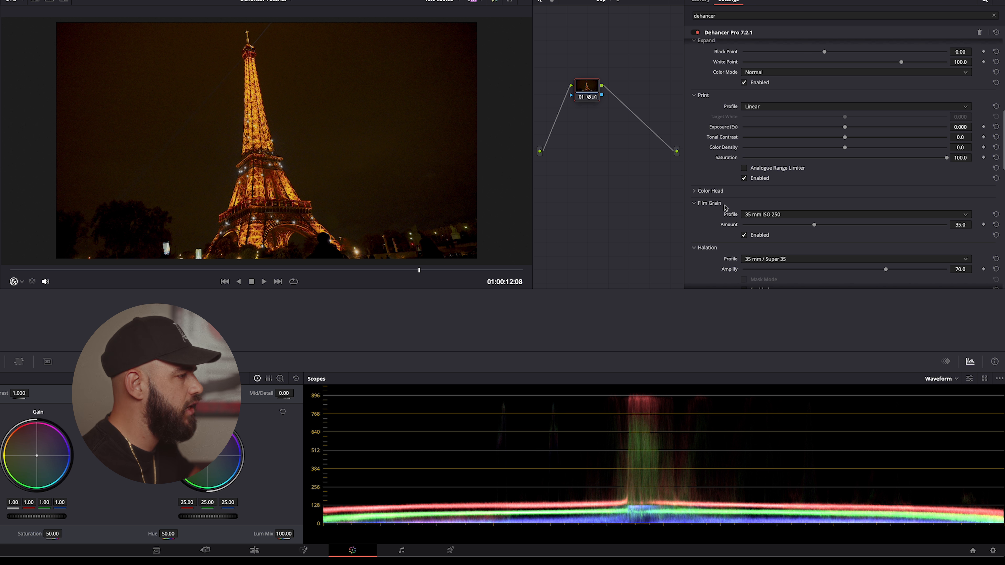
scroll(726, 208, "down", 2)
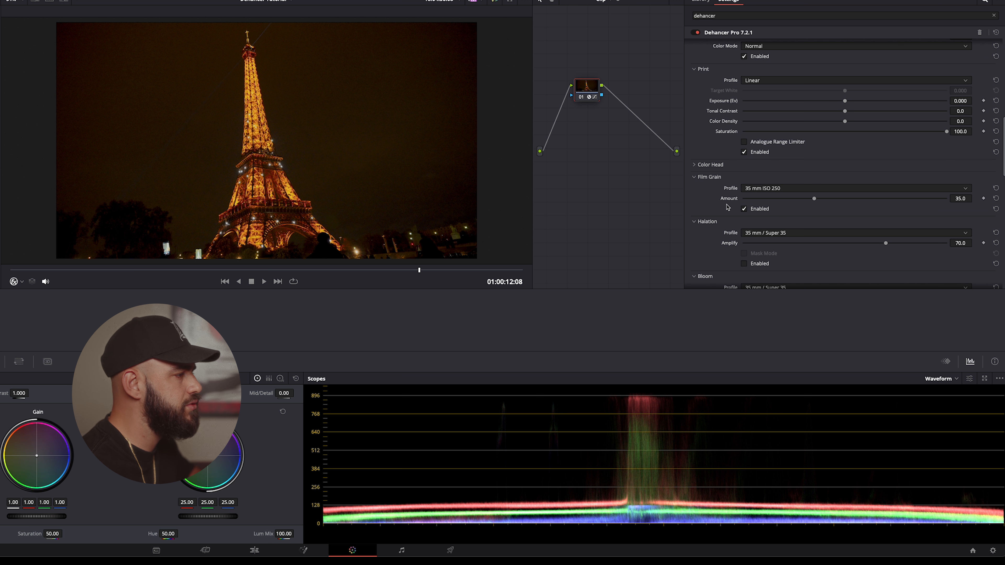
left_click_drag(806, 201, 775, 209)
- Enable Halation, lower its Amplify to about 40.2, and inspect the glow on the tower up close
scroll(691, 269, "down", 2)
left_click(744, 232)
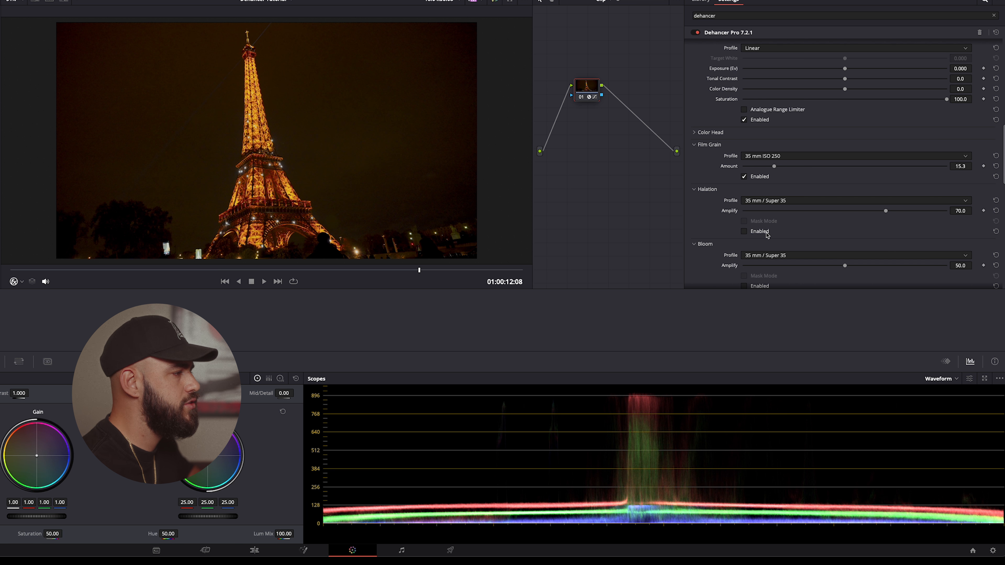
left_click_drag(886, 212, 826, 232)
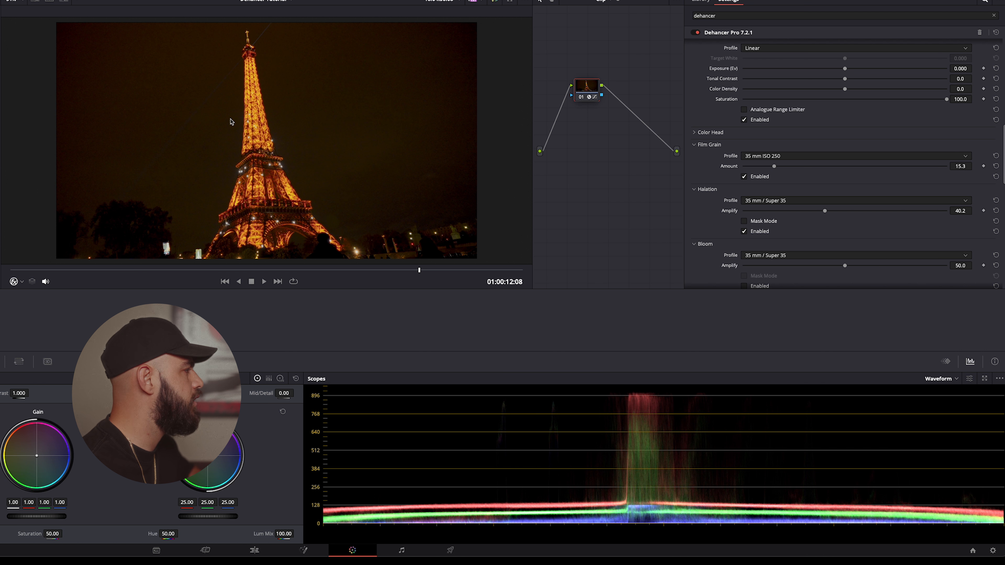
scroll(240, 222, "up", 5)
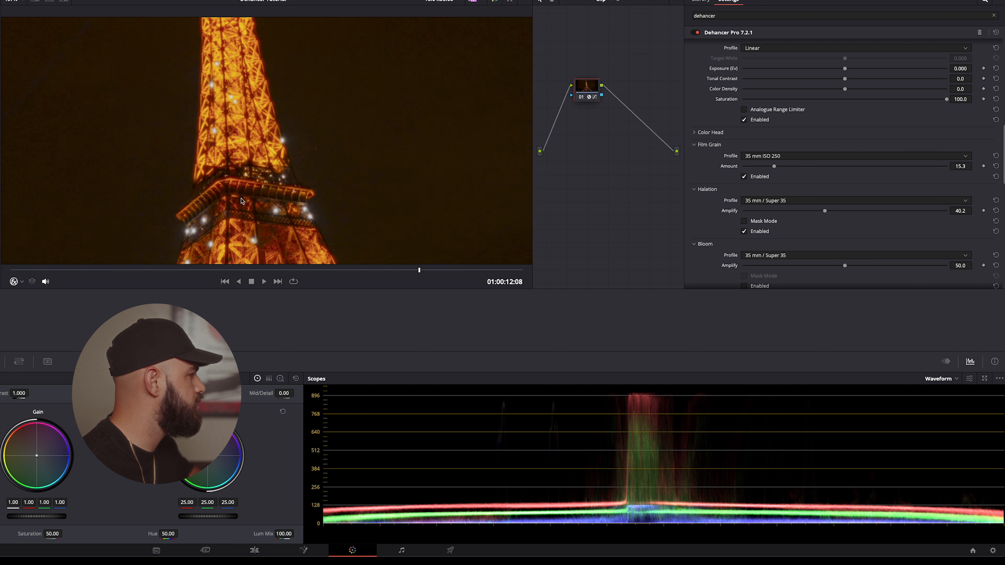
scroll(241, 201, "down", 5)
- Enable Bloom with Amplify at about 19.9 and 16 mm / Super 16 Film Damage with Total Amount at about 35.8
scroll(746, 241, "down", 2)
left_click(745, 240)
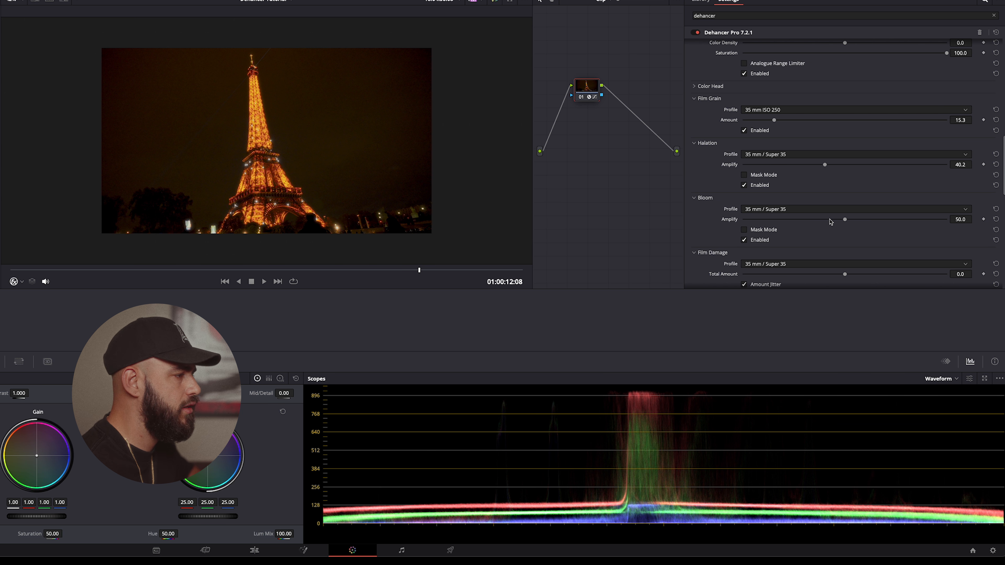
left_click_drag(827, 222, 785, 222)
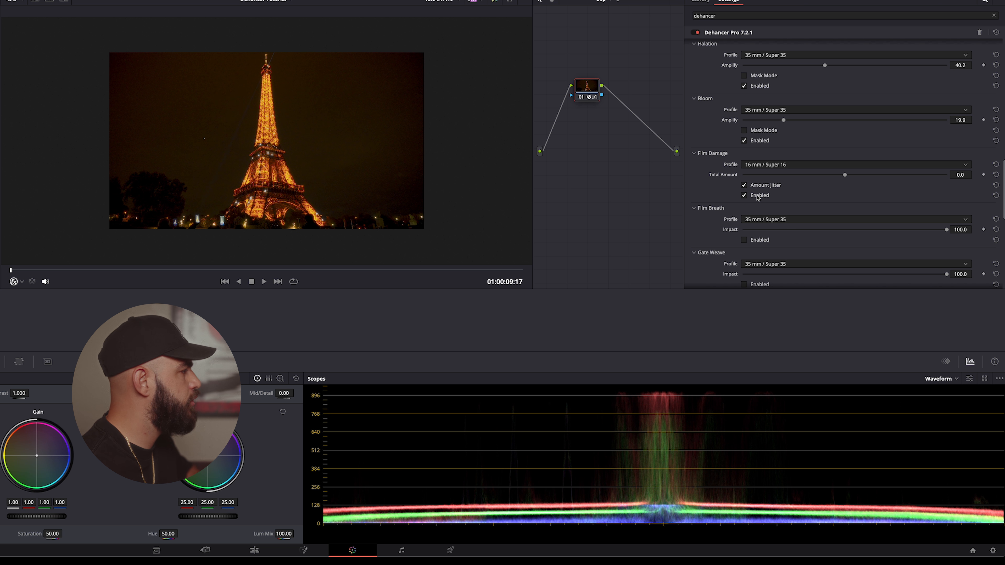
left_click_drag(845, 175, 918, 173)
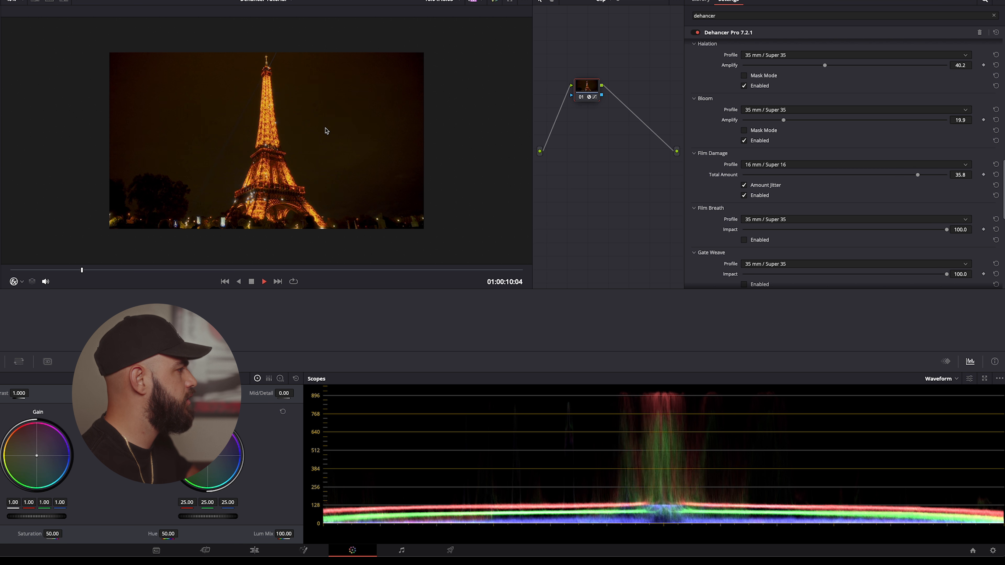
key("space")
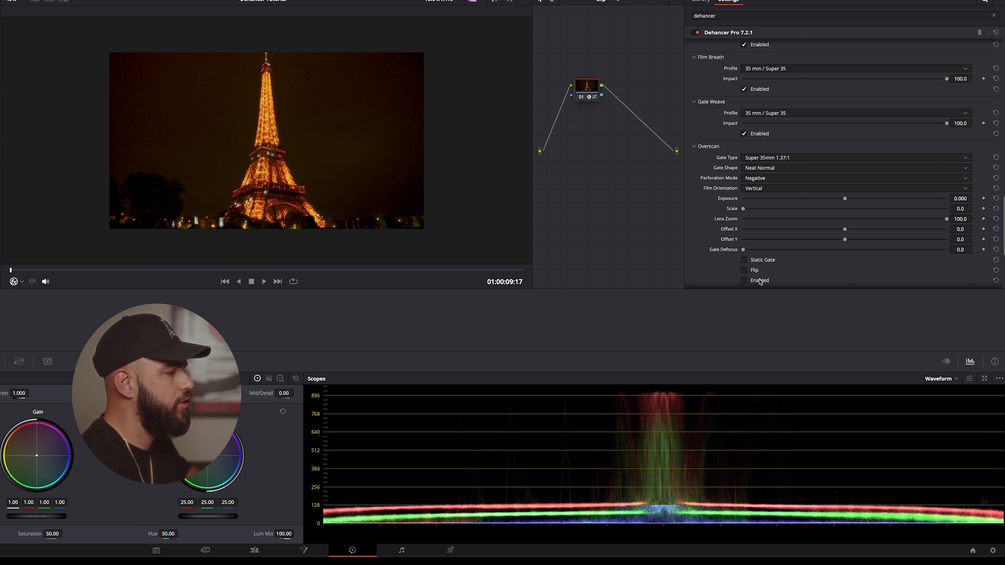
- Enable Overscan and set its gate type to Super 8mm 1.33:1
left_click(745, 281)
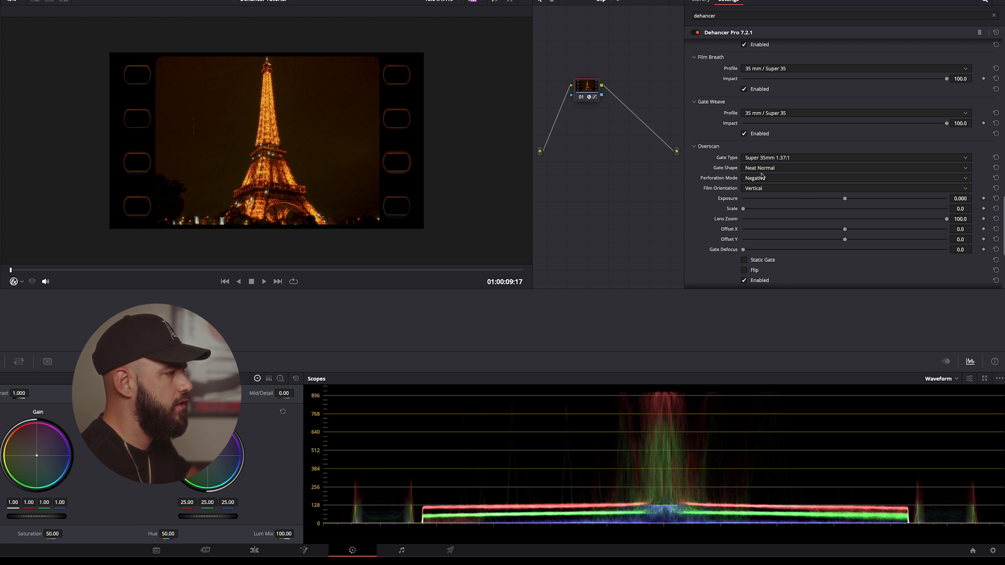
left_click(770, 159)
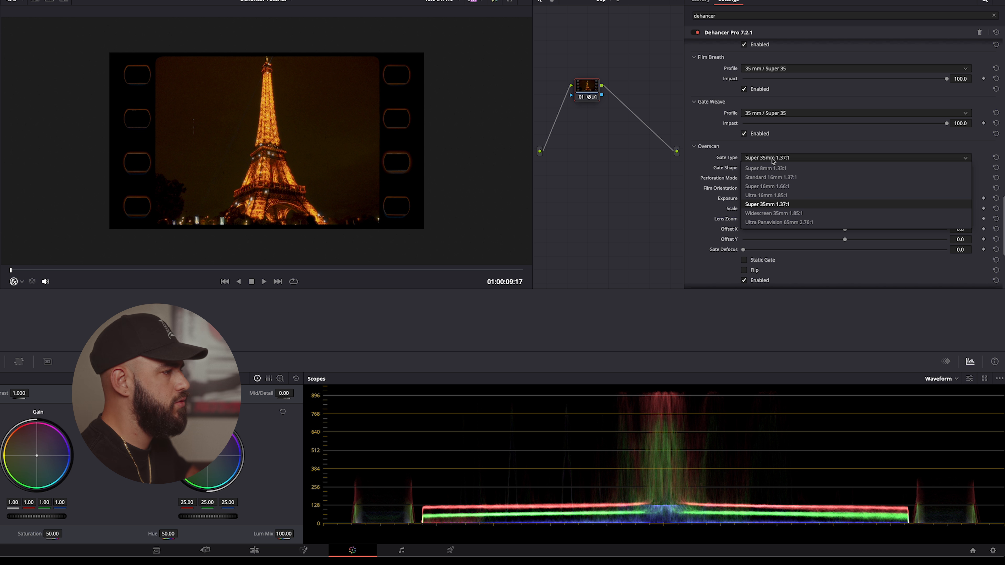
left_click(767, 169)
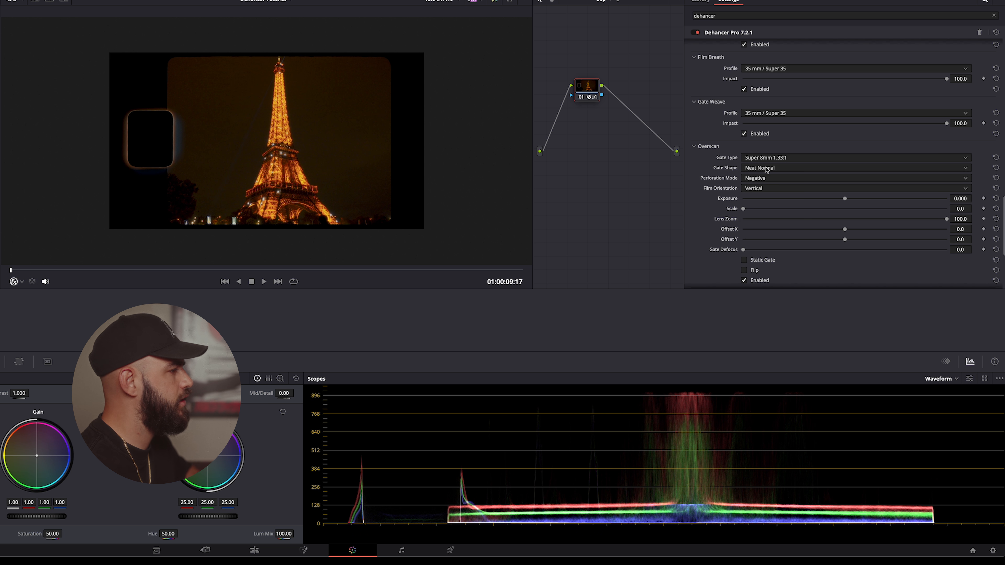
- Toggle Dehancer Pro off and on to compare the Eiffel Tower clip before and after, and play it
scroll(734, 228, "down", 3)
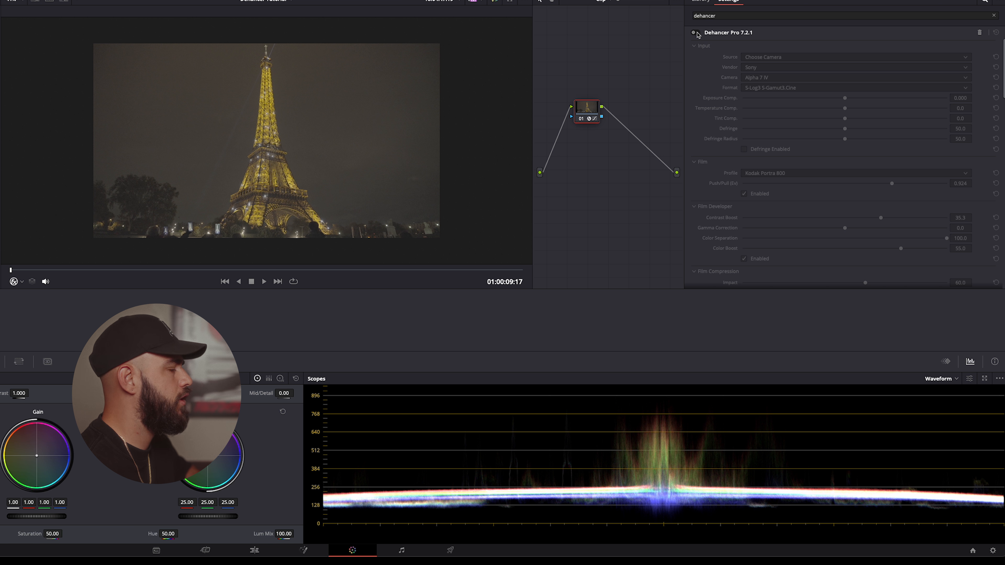
left_click(696, 33)
key("space")
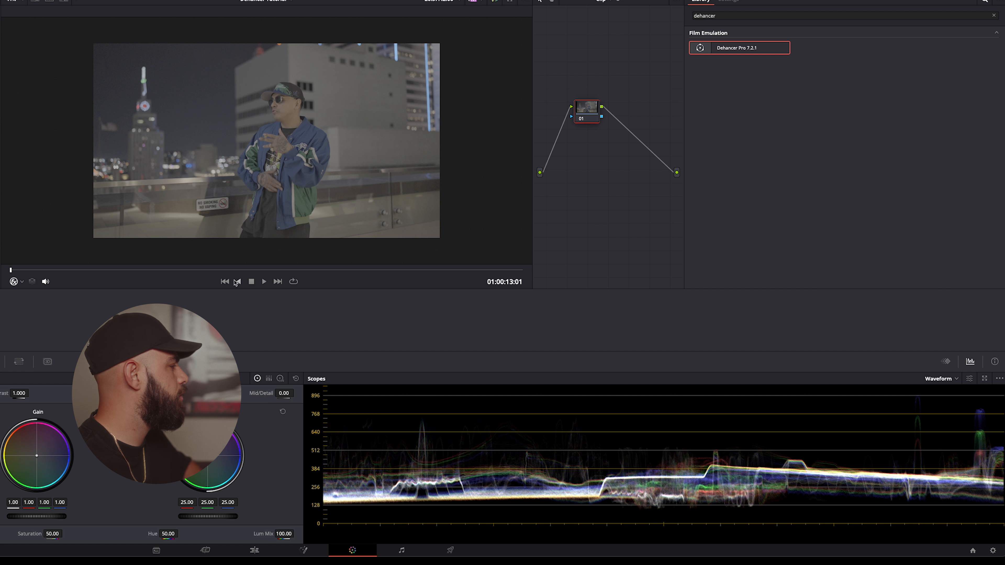
- Play the ungraded night rooftop clip and return to its first frame
key("space")
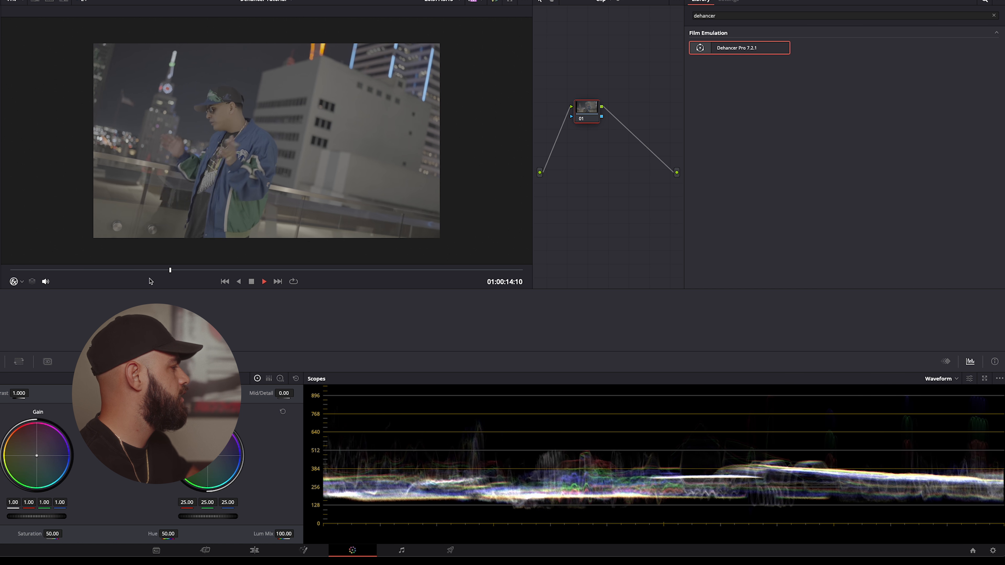
key("space")
left_click_drag(167, 272, 10, 272)
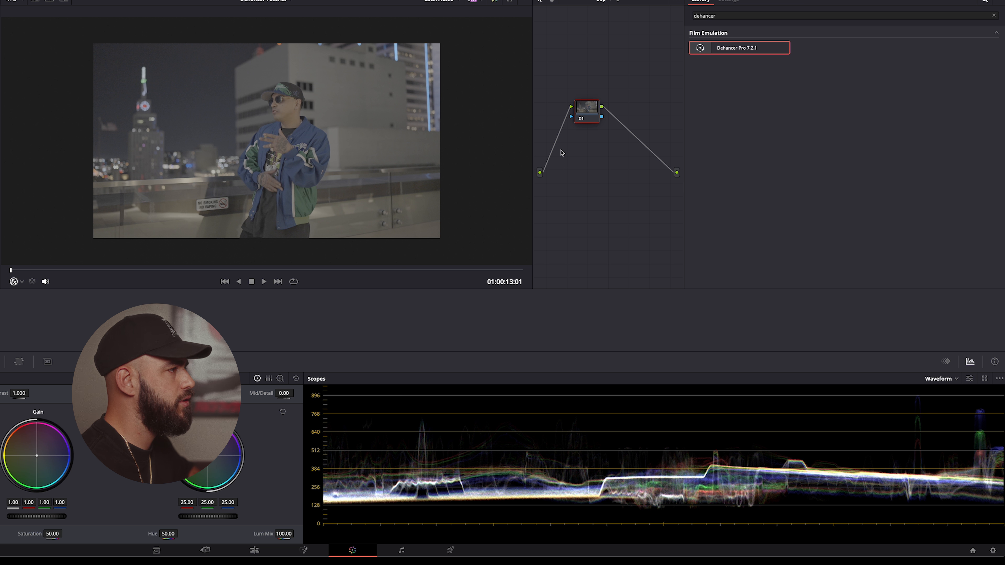
- Apply Dehancer Pro to node 01 and set its input camera to Sony Alpha 7 IV with format S-Log3 S-Gamut3.Cine
left_click_drag(733, 50, 587, 109)
left_click(772, 57)
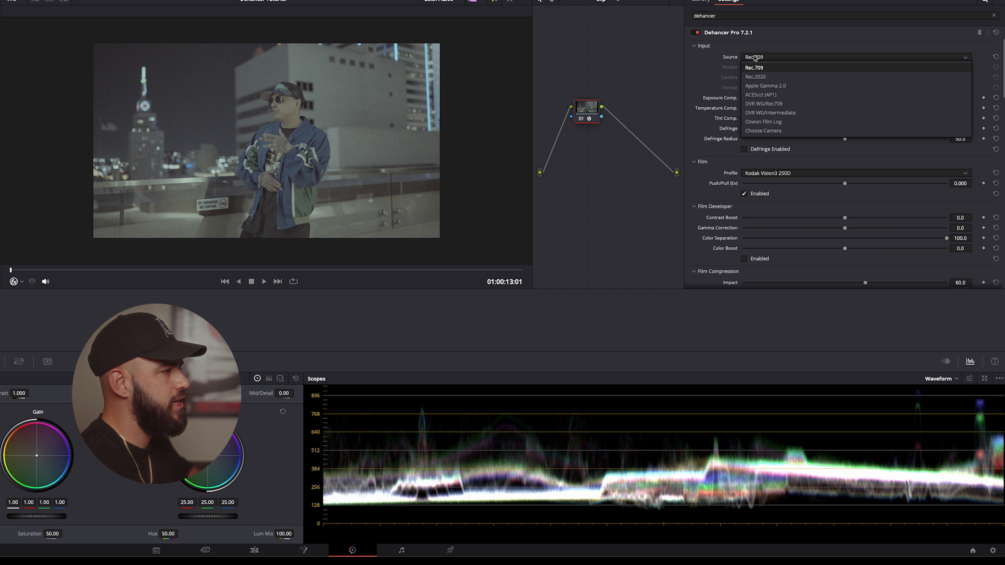
left_click(749, 131)
left_click(775, 67)
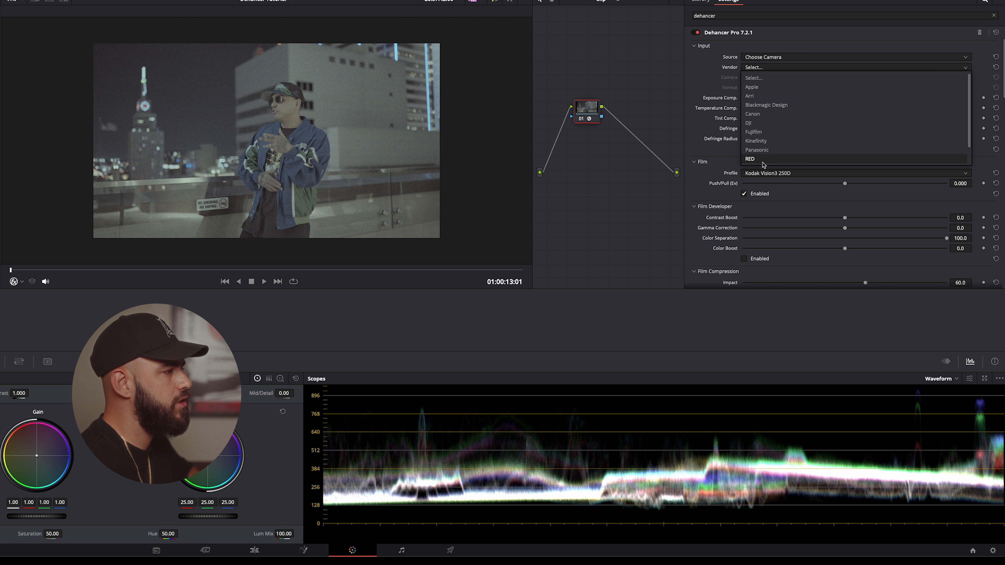
left_click(759, 158)
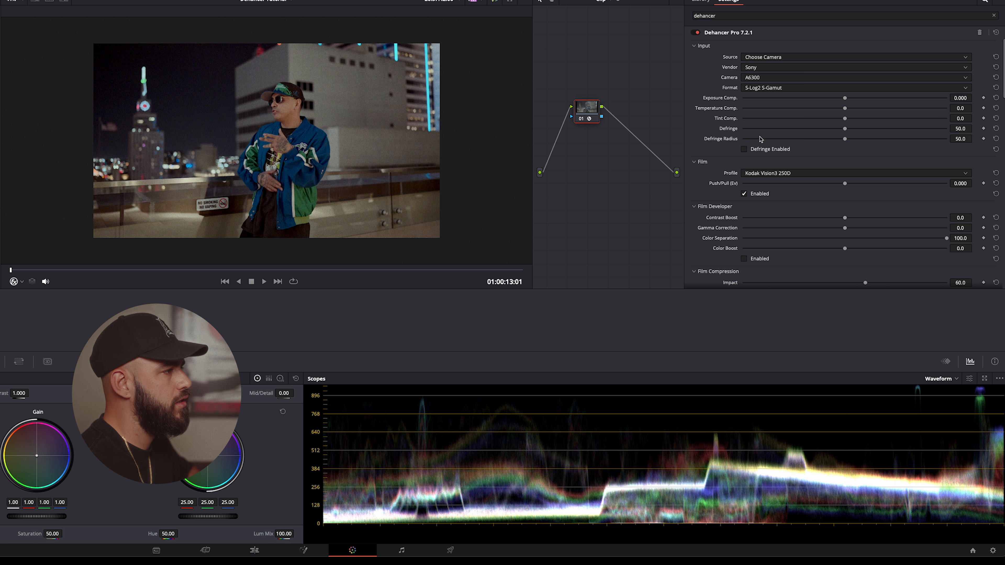
left_click(765, 78)
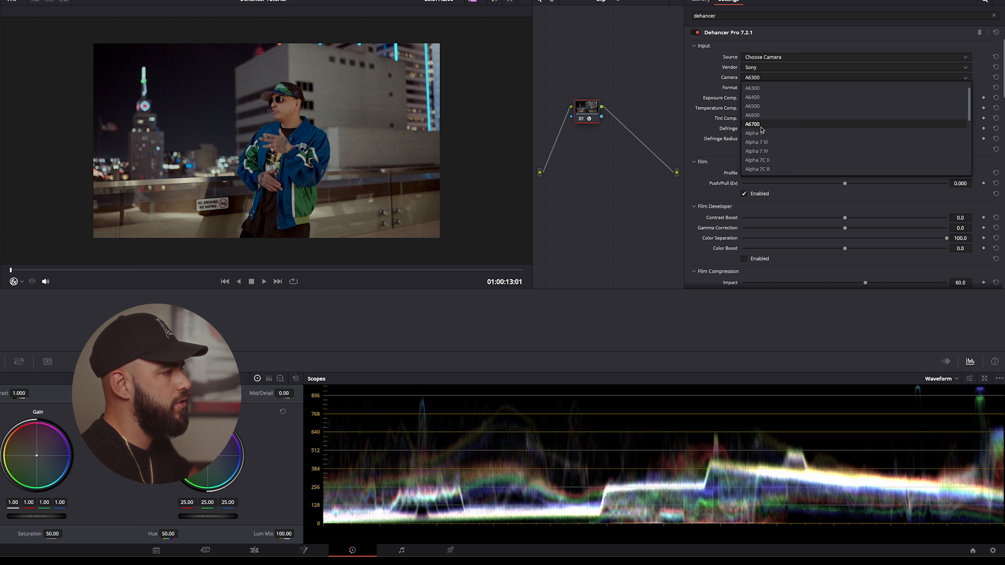
left_click(759, 151)
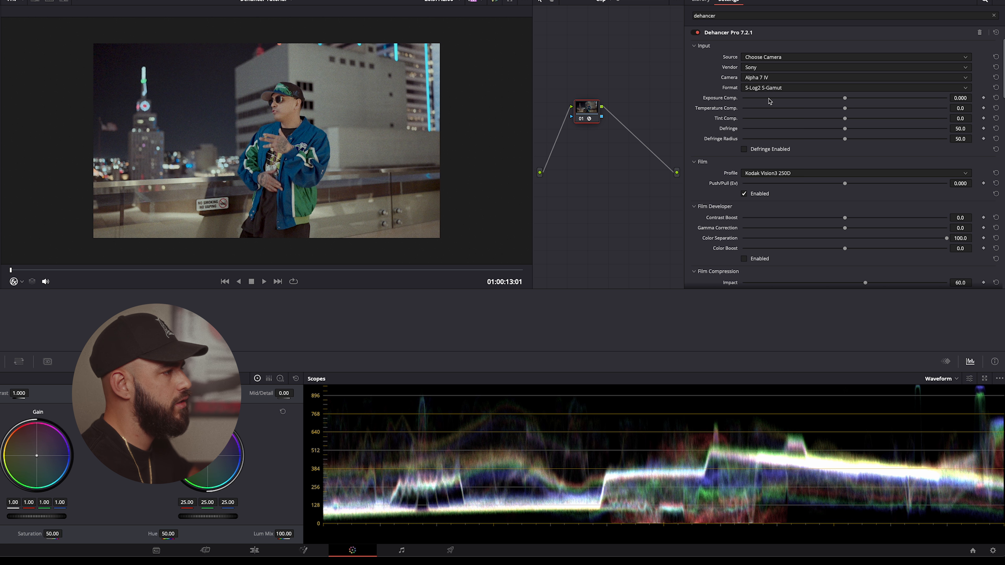
left_click(774, 91)
left_click(757, 125)
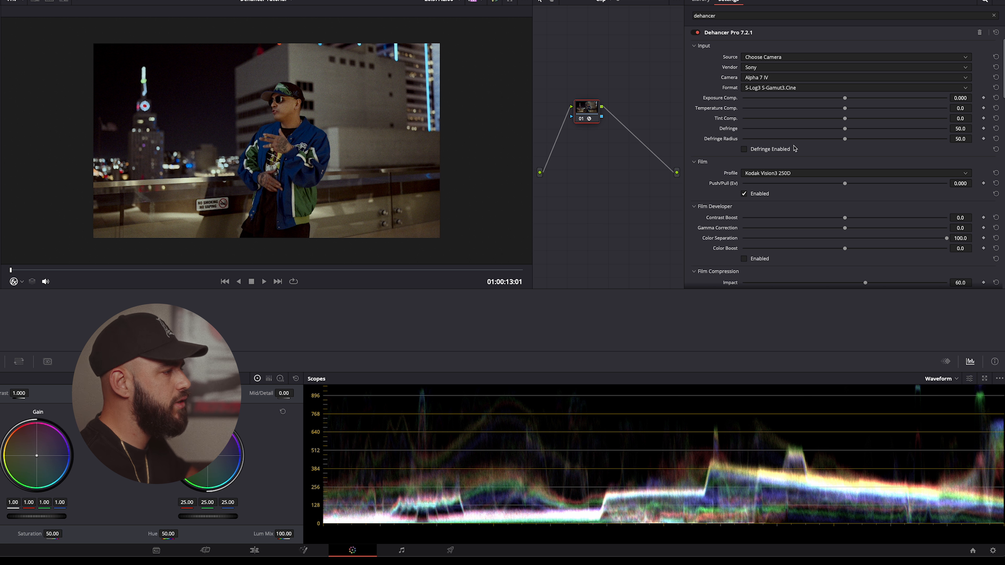
- Enable Film Developer with Color Boost at about 40.2 and Contrast Boost at 10
scroll(723, 163, "down", 1)
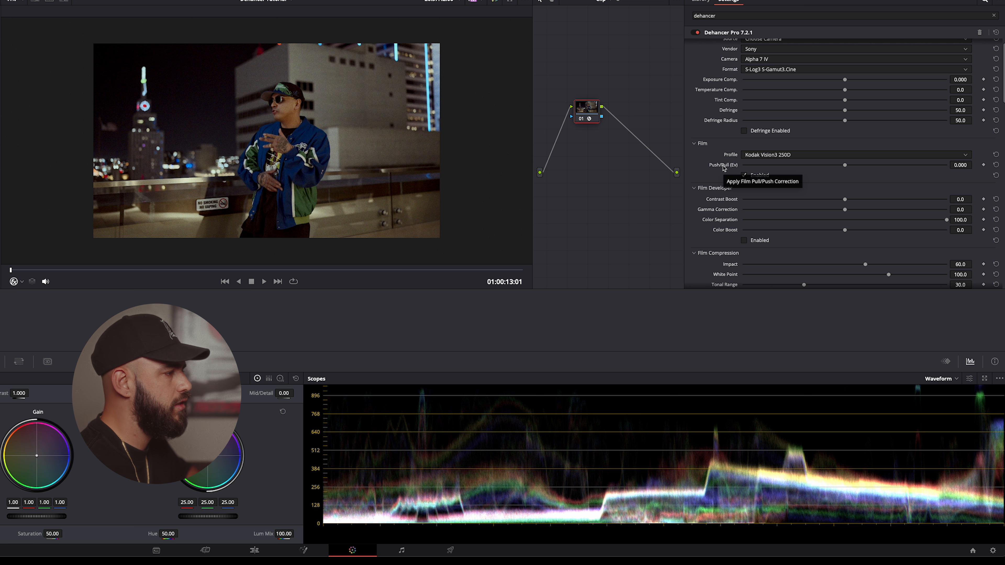
scroll(754, 182, "down", 2)
left_click(761, 200)
left_click_drag(845, 189, 887, 191)
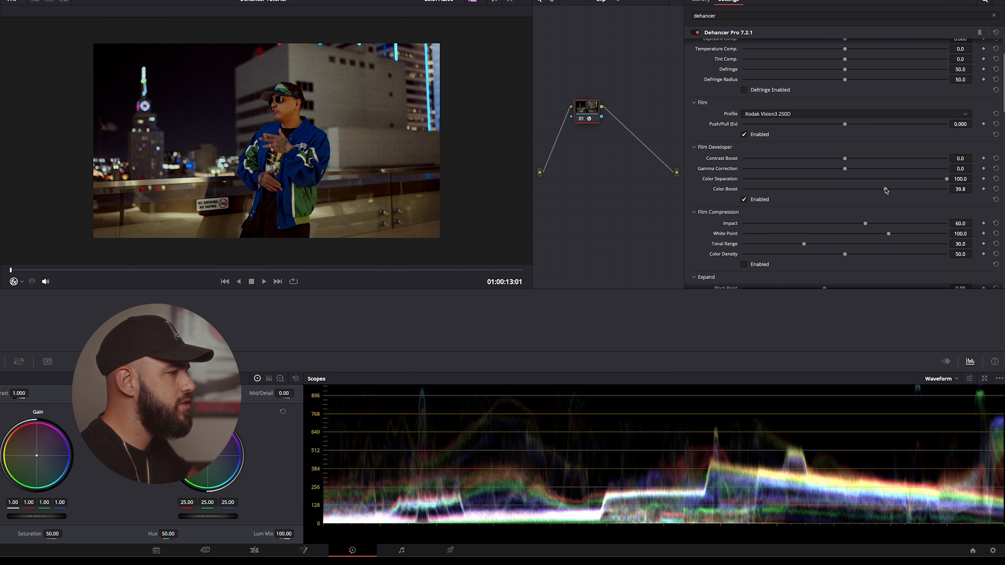
left_click_drag(886, 191, 887, 191)
mouse_move(845, 159)
left_mouse_down()
mouse_move(862, 159)
mouse_move(856, 165)
left_mouse_up()
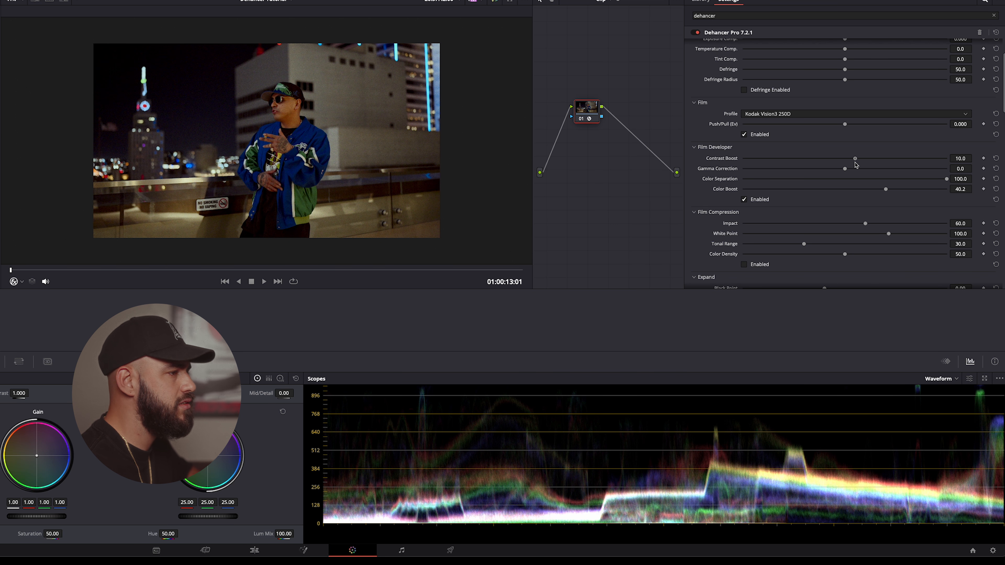
- Enable Film Compression for the night rooftop clip
scroll(856, 167, "down", 5)
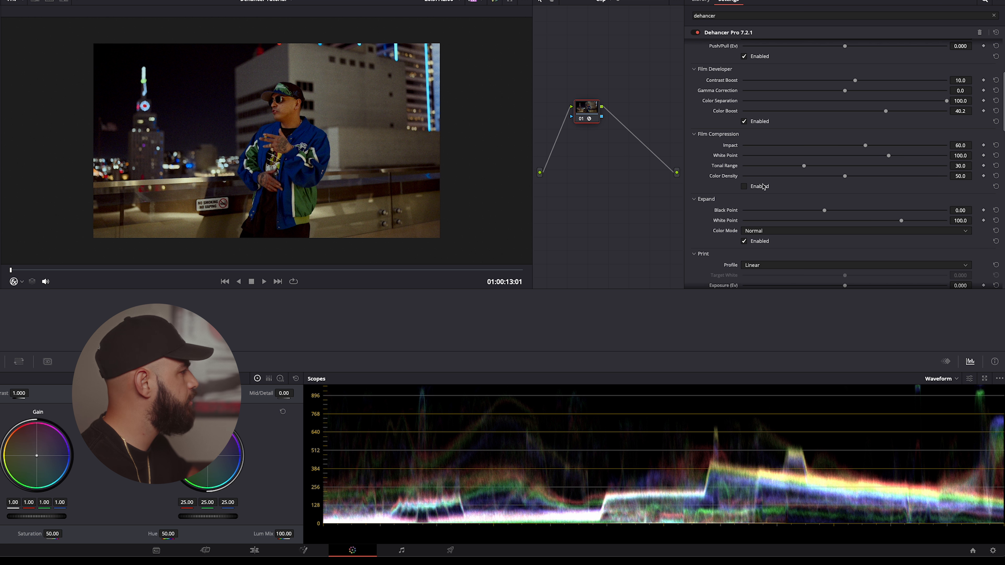
left_click(764, 187)
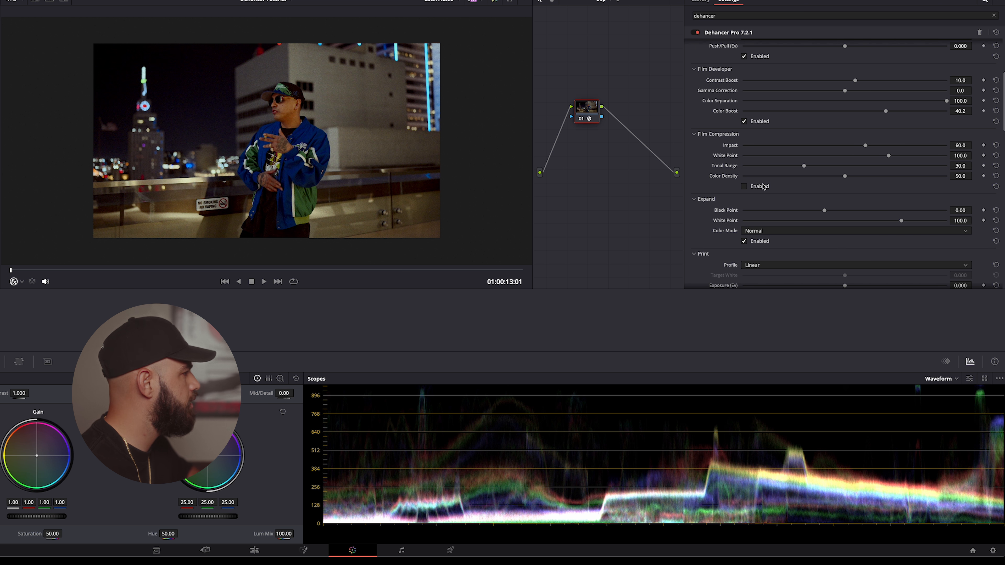
scroll(764, 187, "down", 1)
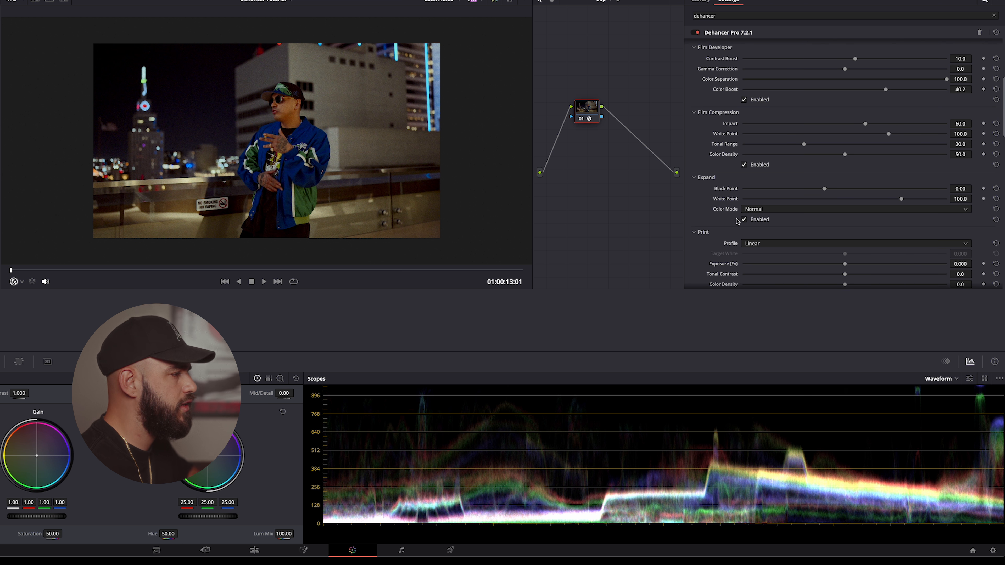
- Lower the Film Grain Amount to about 20.1 and check the grain up close during a short playback
scroll(737, 202, "down", 1)
scroll(737, 202, "down", 1)
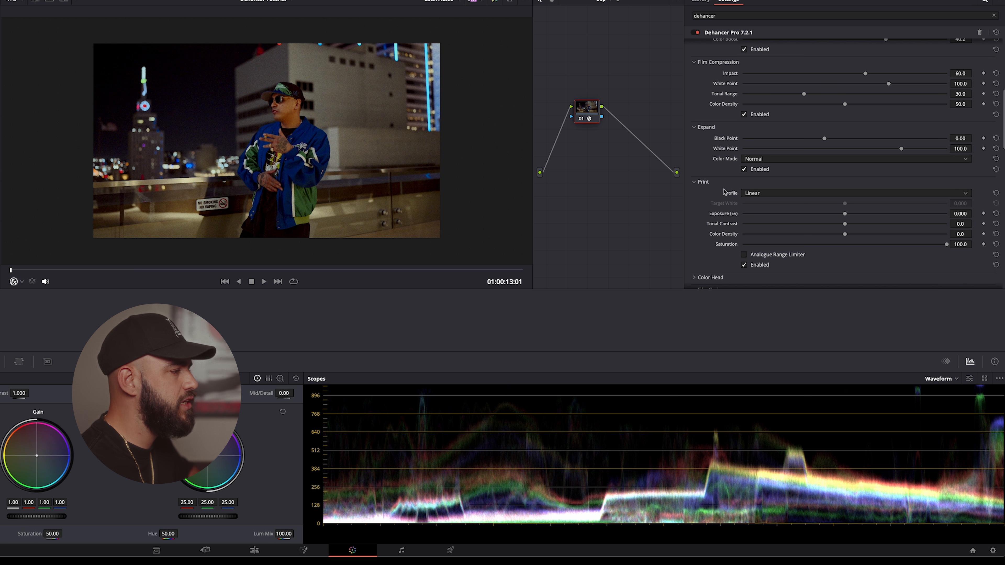
scroll(725, 192, "down", 4)
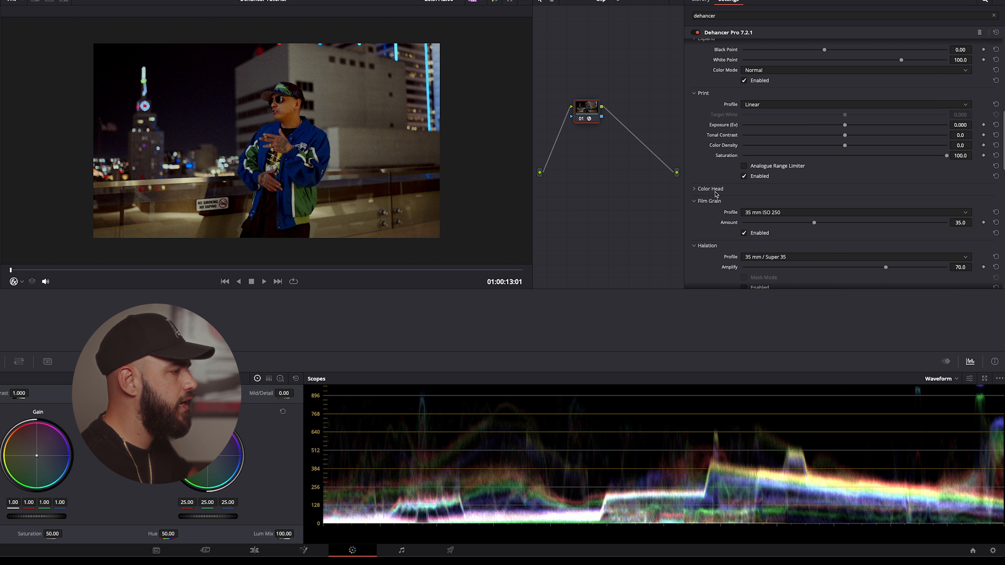
scroll(716, 194, "down", 1)
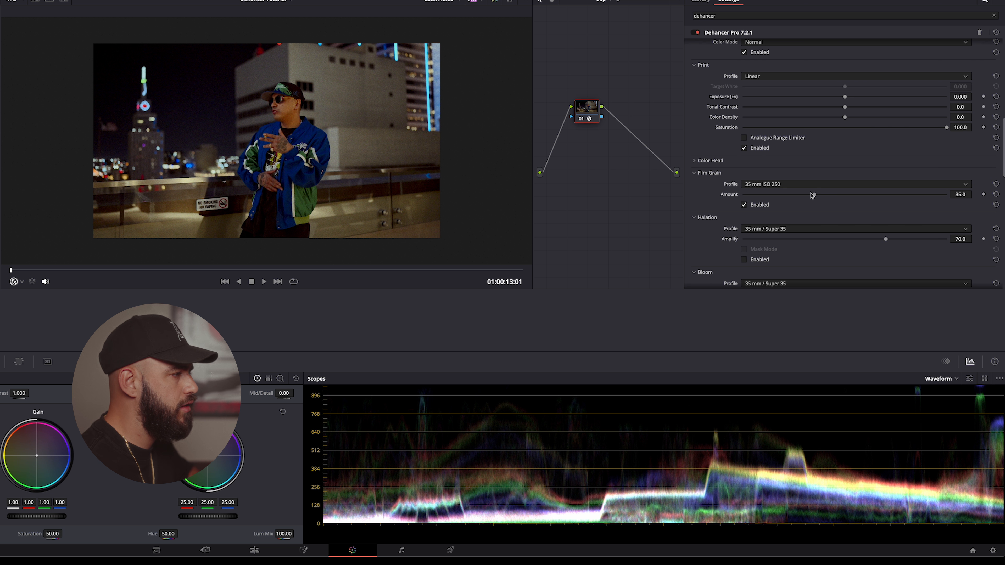
left_click_drag(813, 196, 785, 203)
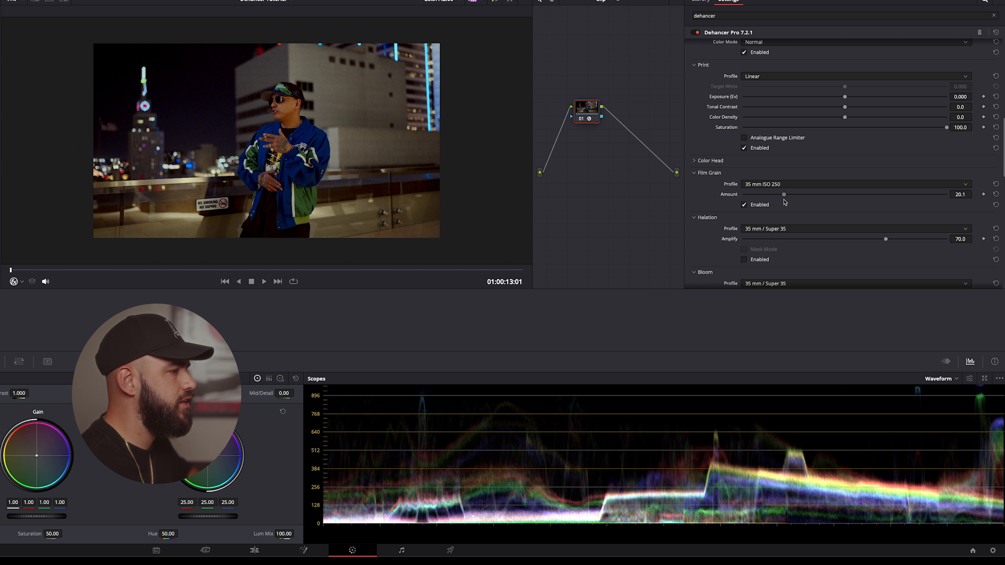
scroll(381, 101, "up", 3)
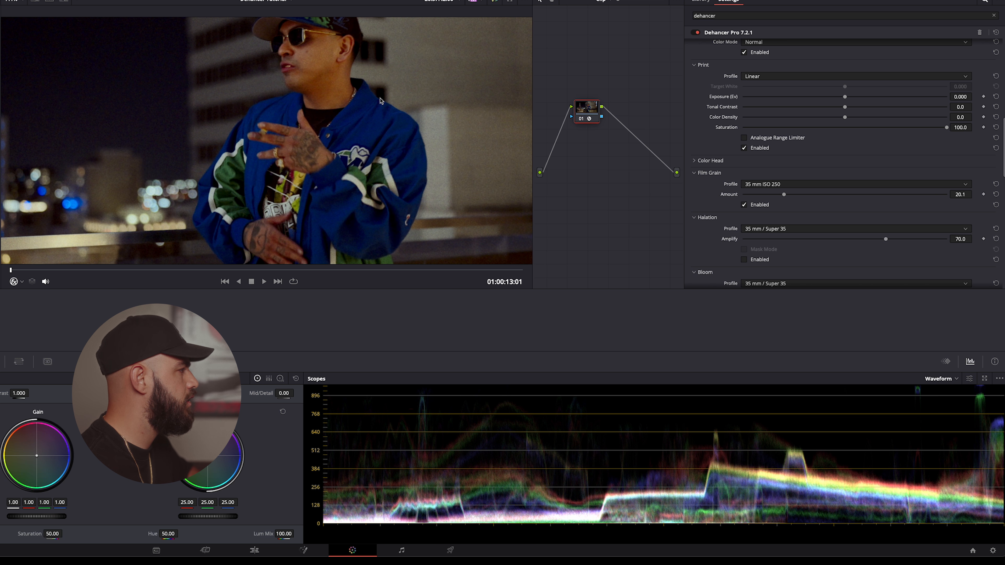
key("space")
key("space")
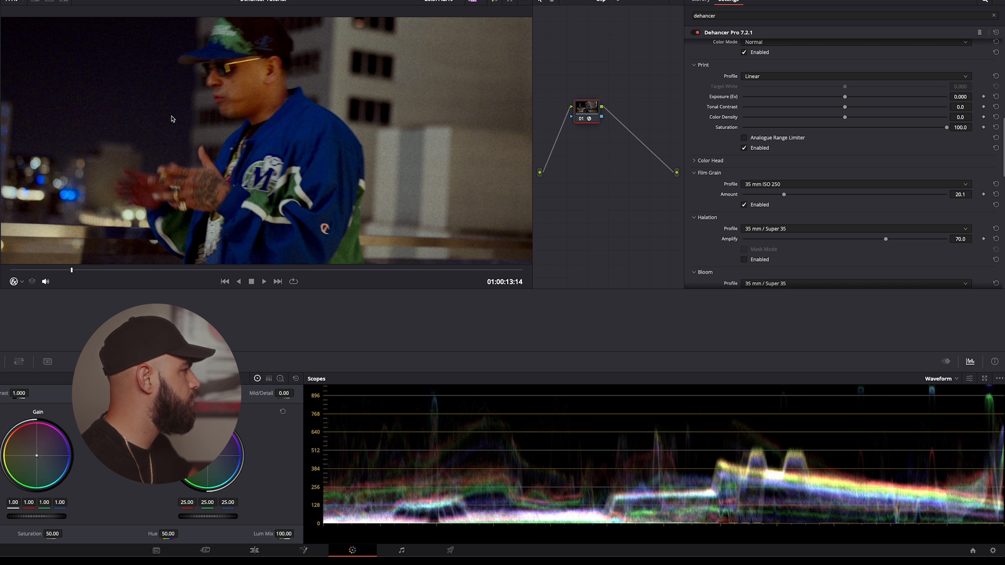
scroll(172, 119, "down", 4)
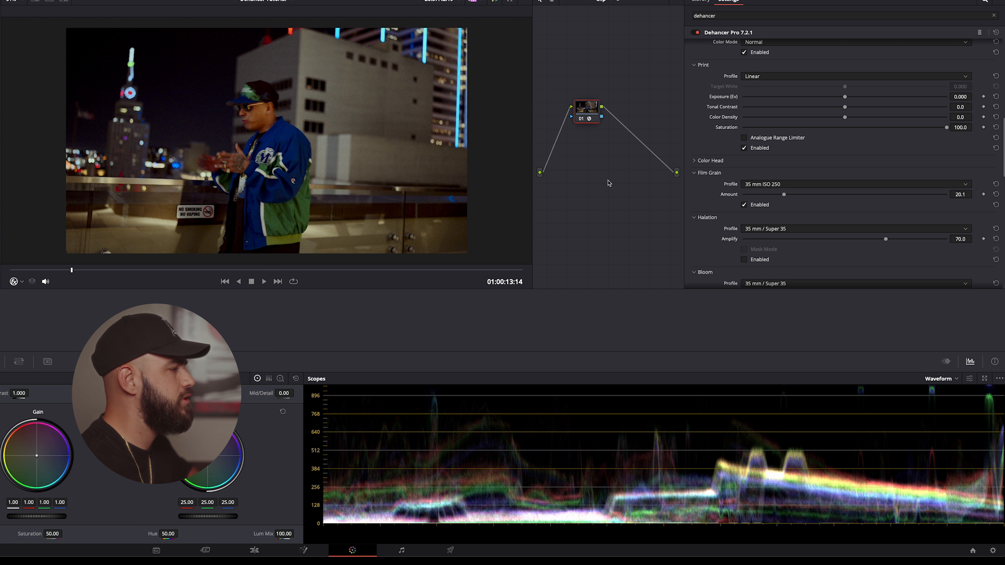
- Enable Halation, show its mask and choose the Custom profile
scroll(722, 220, "down", 1)
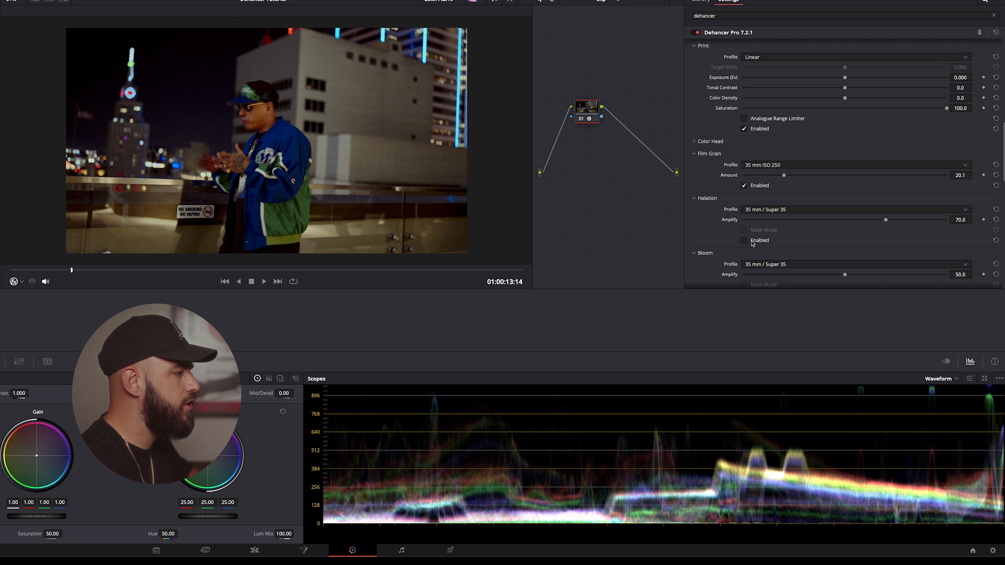
left_click(753, 243)
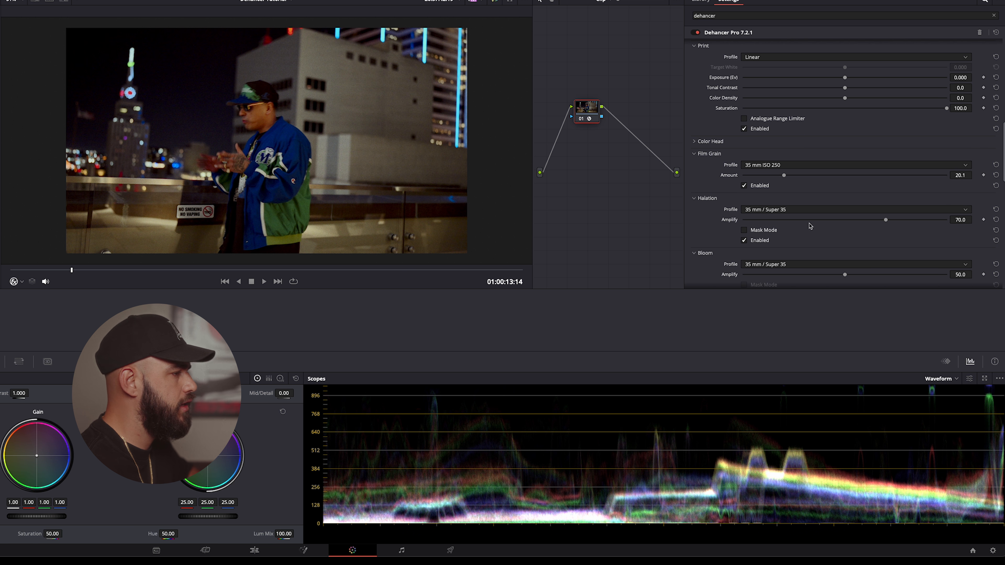
left_click(773, 232)
left_click(855, 210)
left_click(855, 220)
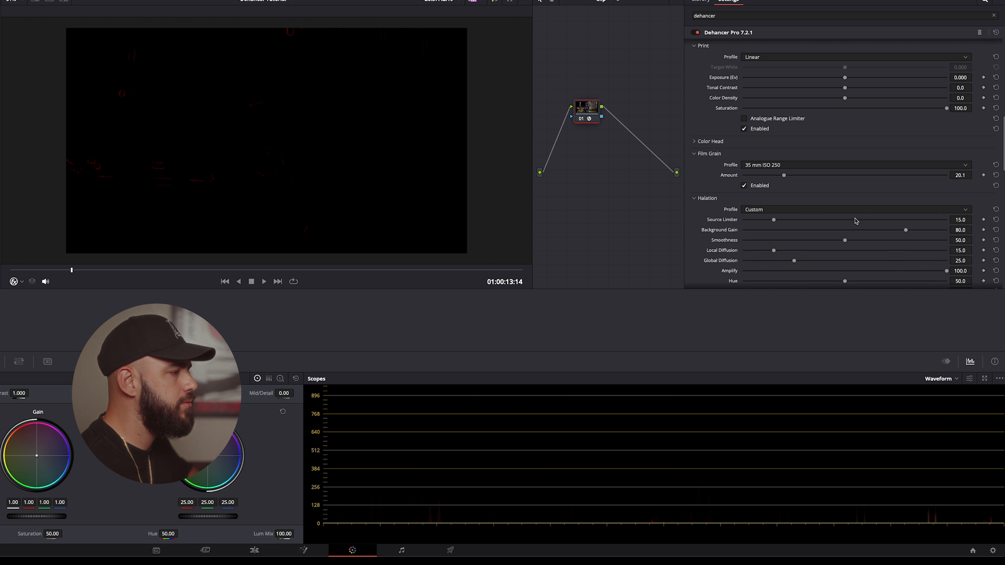
- Set Halation's Global Diffusion to about 39 and Local Diffusion to about 19.9, and turn off its Mask Mode
left_click_drag(794, 250, 881, 251)
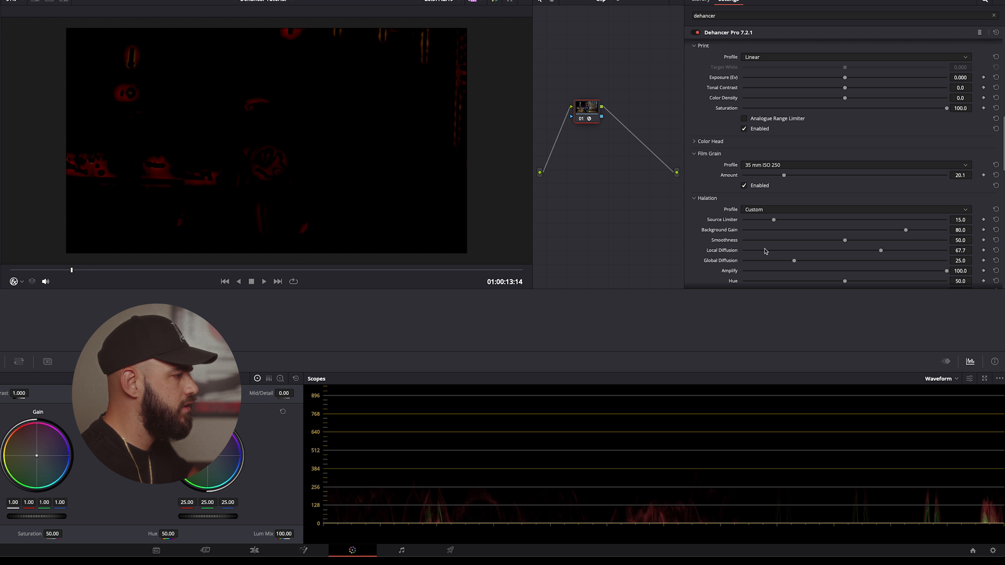
scroll(788, 263, "down", 1)
left_click_drag(792, 245, 822, 245)
scroll(768, 250, "down", 2)
left_click(761, 259)
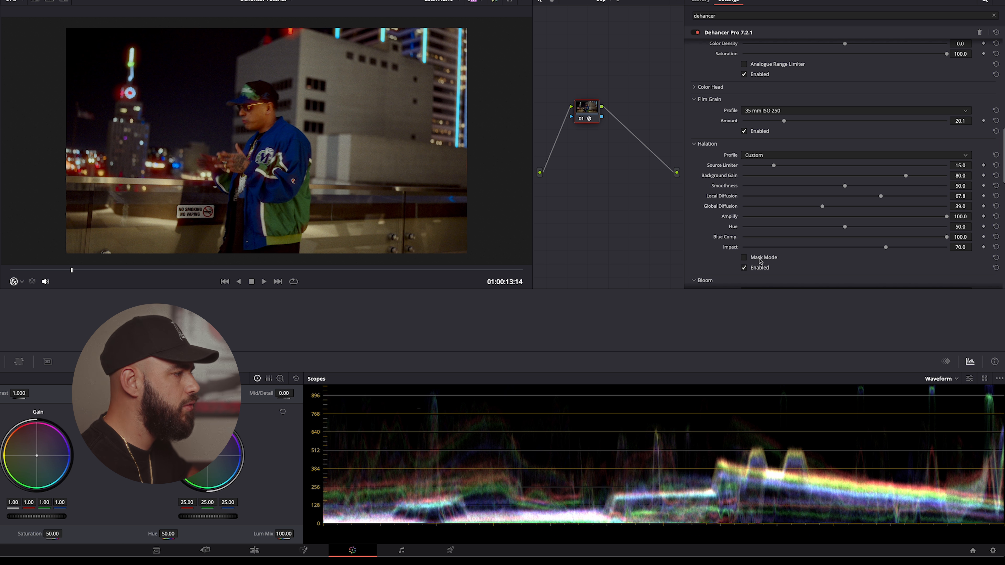
left_click_drag(843, 196, 790, 186)
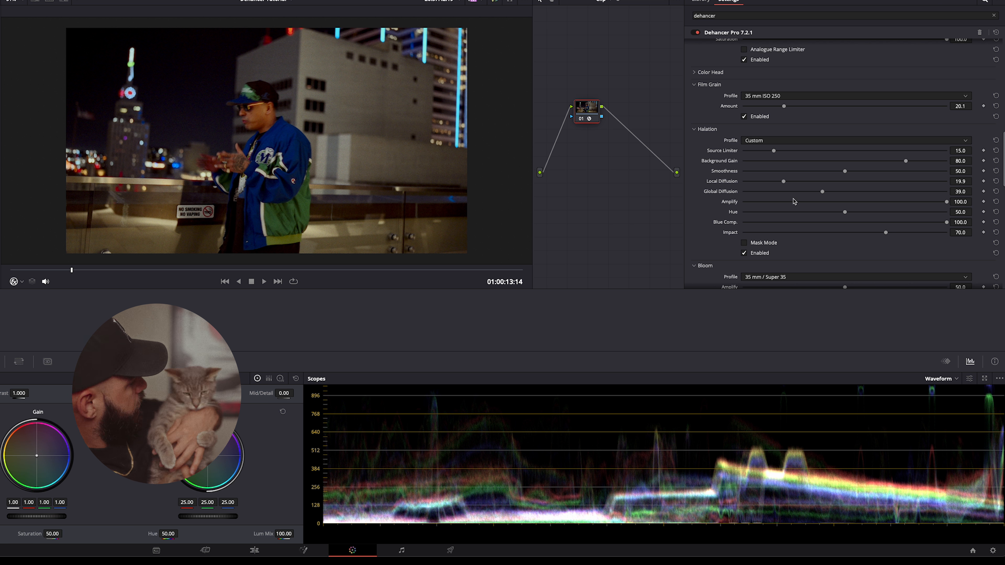
- Enable Bloom with Amplify at about 25.5 and toggle it off and on to compare the effect
scroll(794, 202, "down", 2)
left_click(745, 265)
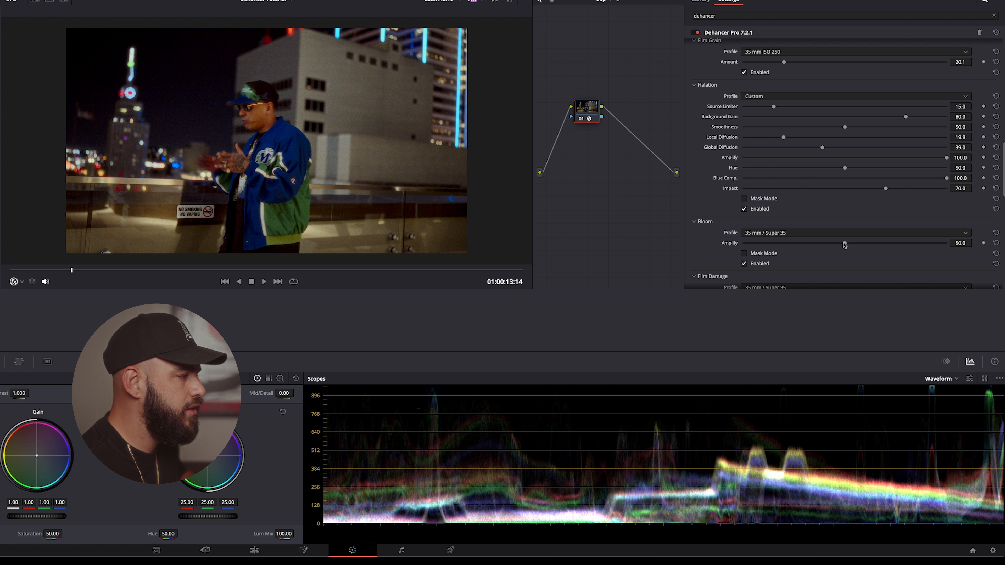
left_click_drag(844, 244, 797, 232)
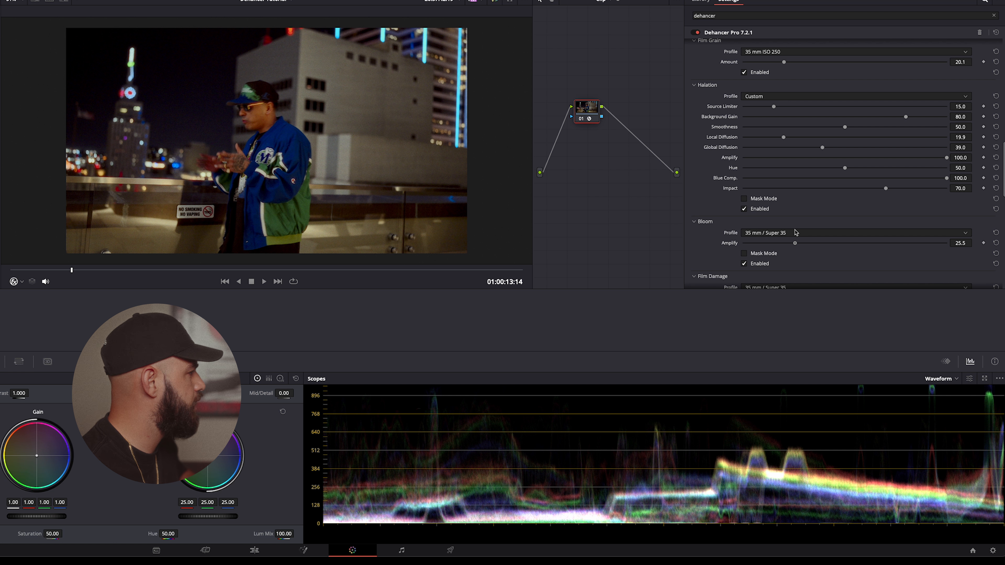
left_click(754, 266)
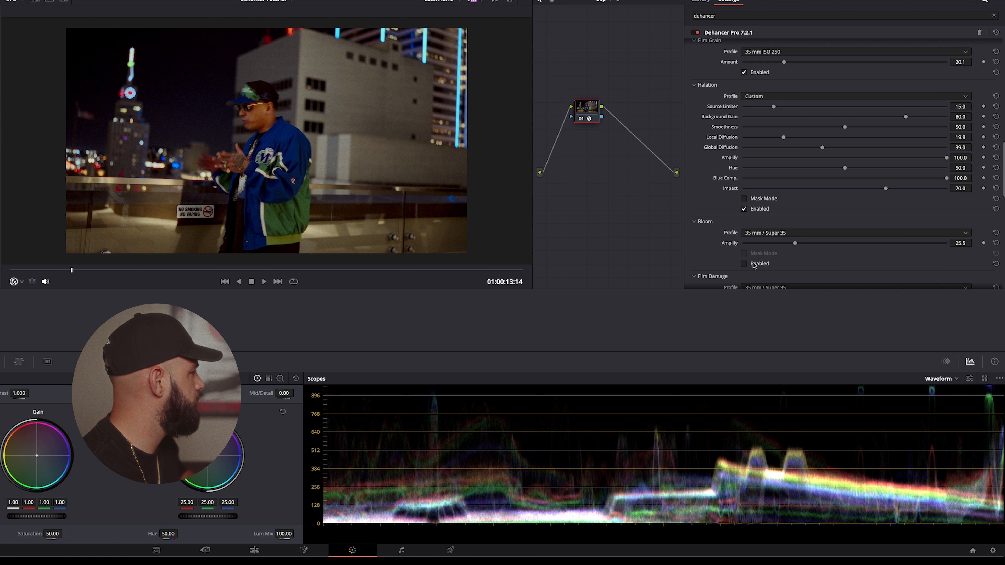
left_click(754, 265)
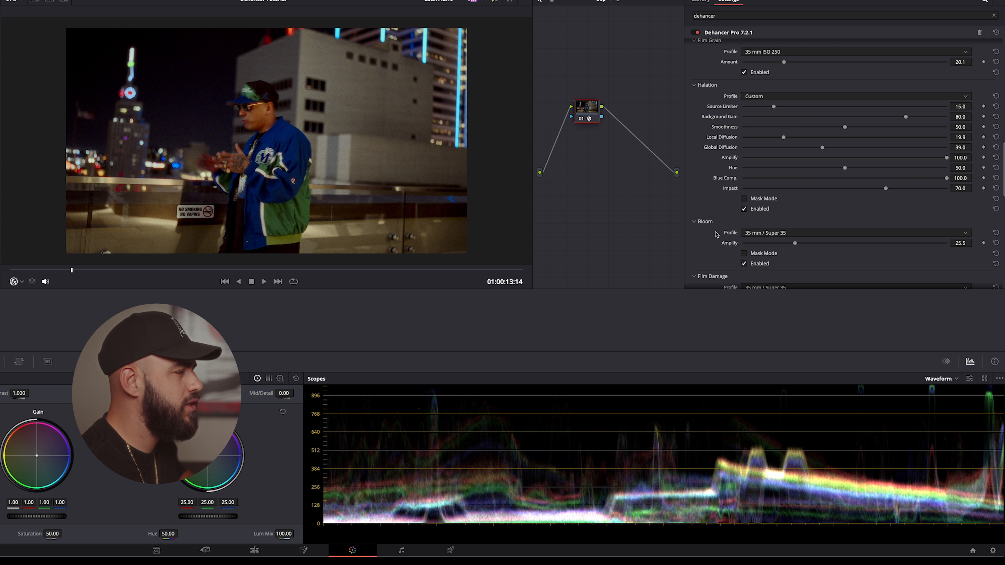
- Enable the Vignette, size it to about 82.9 using its mask view, and lower its Exposure to about -0.650
scroll(719, 235, "down", 1)
scroll(720, 235, "down", 3)
scroll(733, 207, "down", 3)
scroll(723, 211, "down", 1)
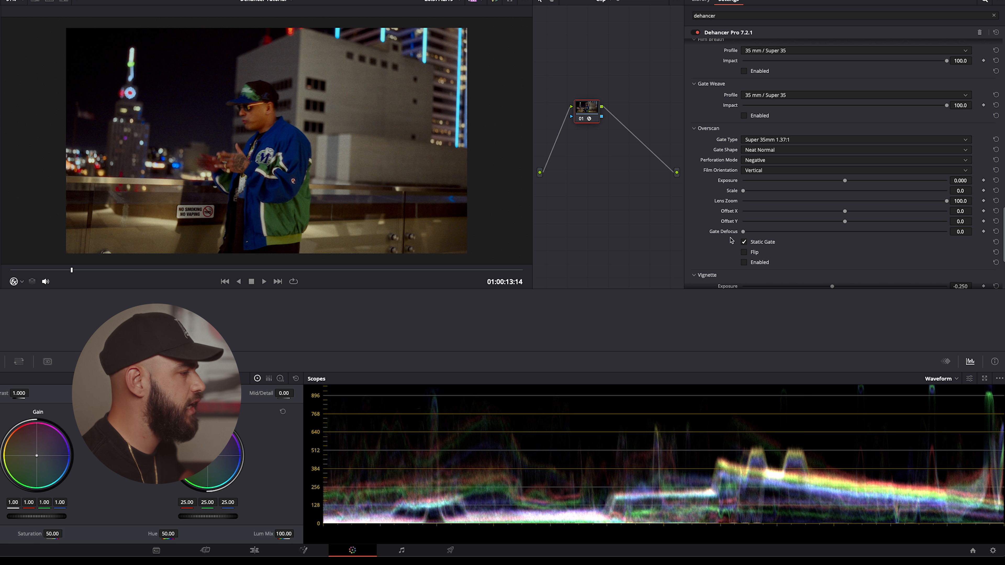
scroll(731, 240, "down", 2)
scroll(715, 230, "down", 2)
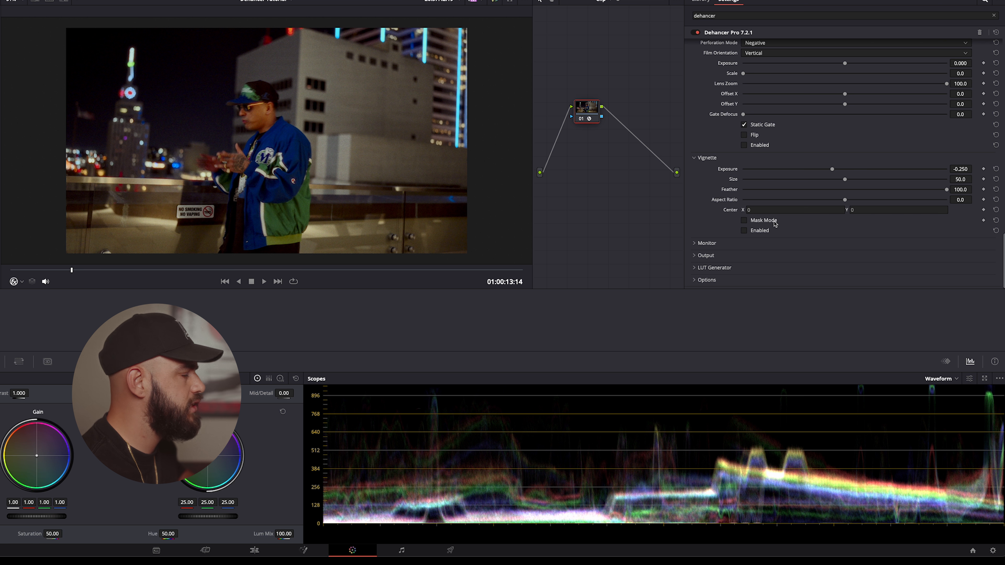
left_click(755, 232)
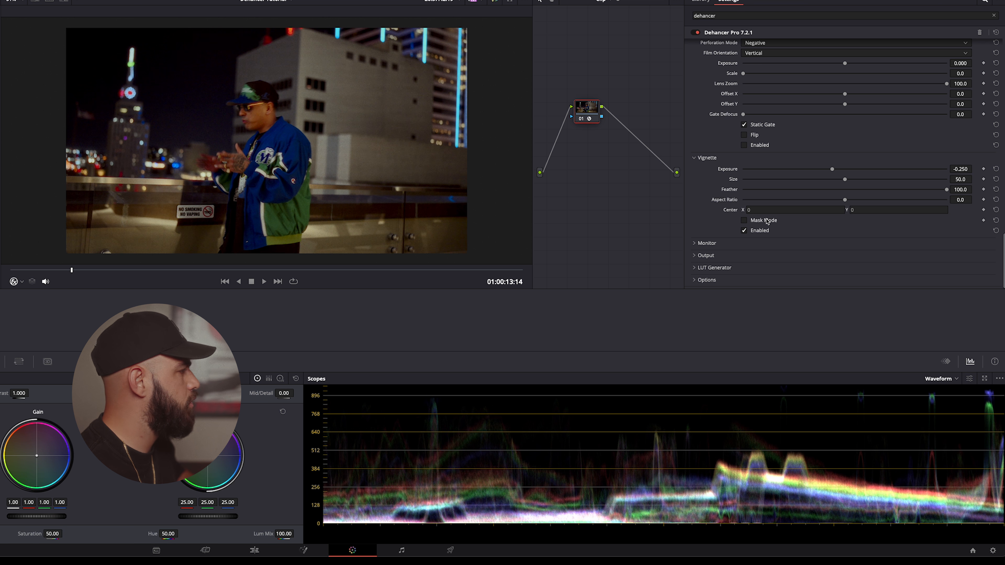
left_click(766, 221)
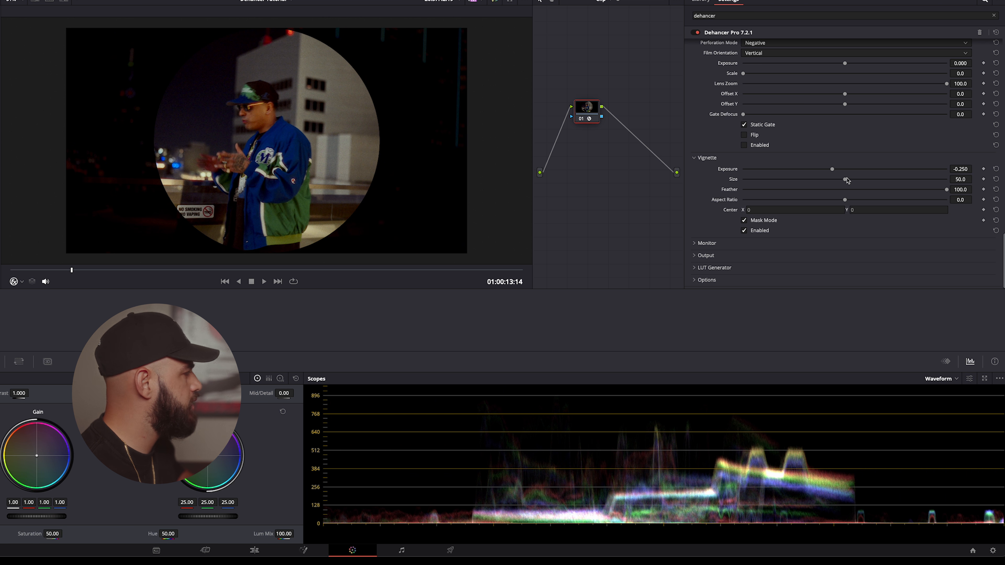
left_click_drag(846, 181, 913, 183)
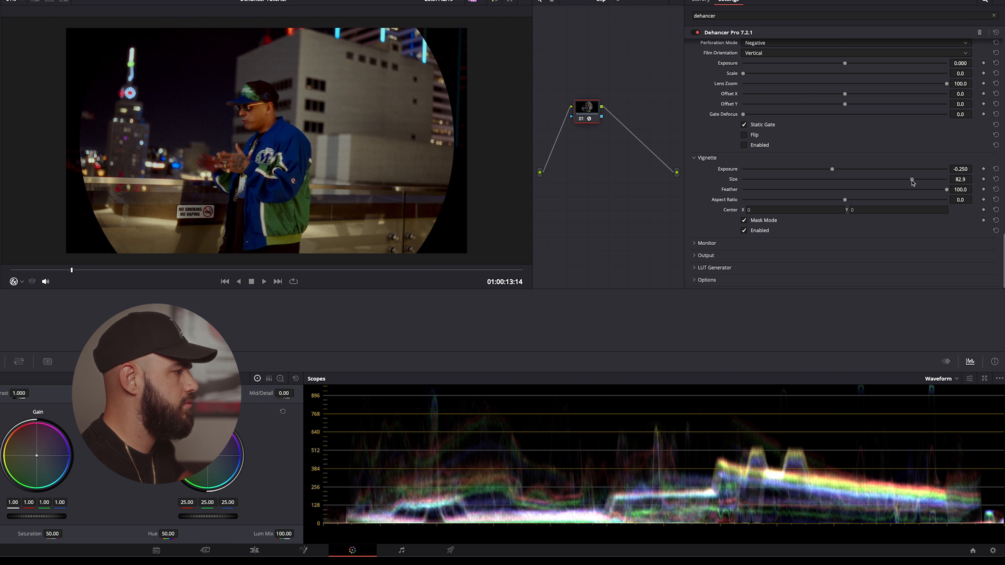
left_click(761, 222)
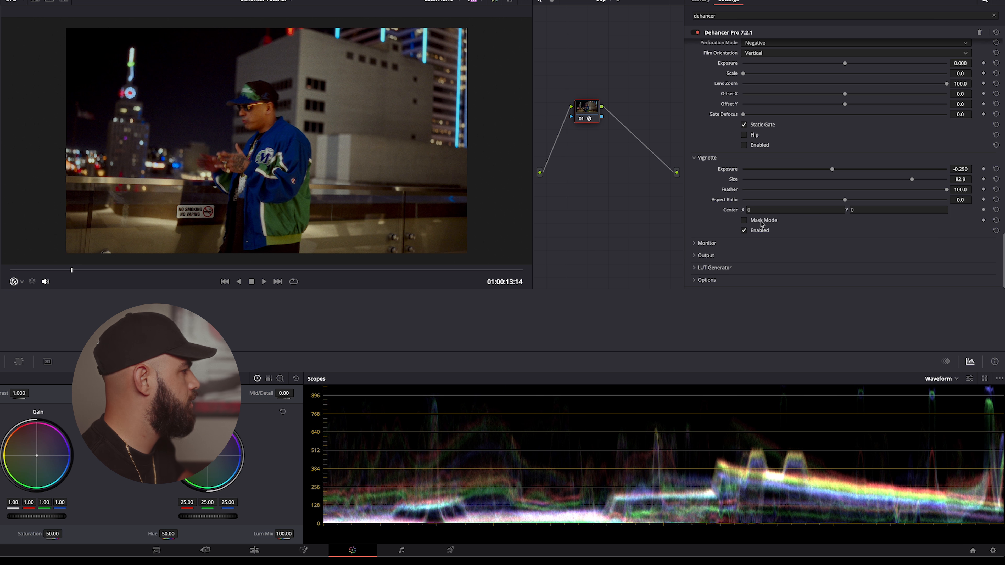
left_click_drag(833, 169, 813, 170)
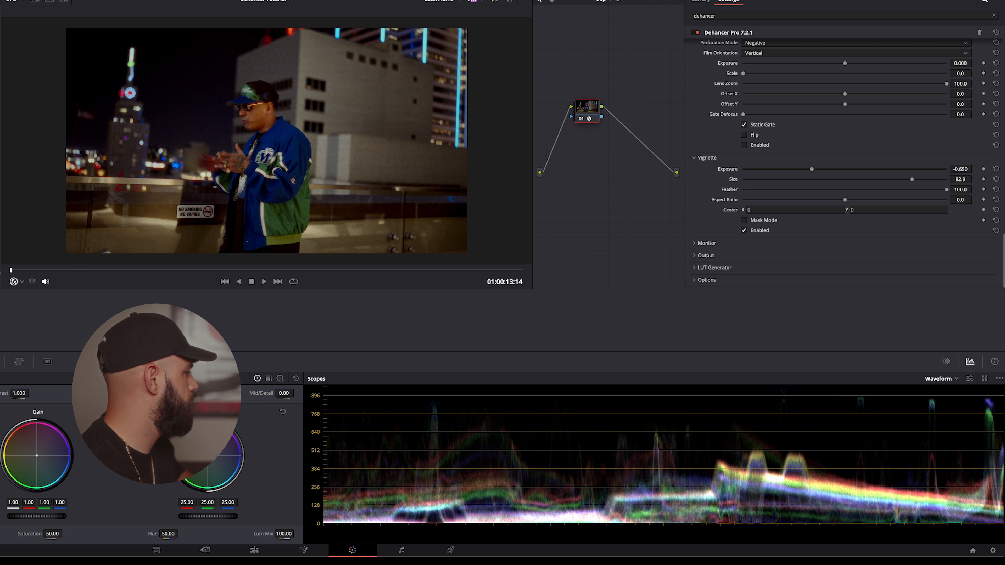
- Play the rooftop clip and toggle Dehancer Pro off and on to compare before and after
key("space")
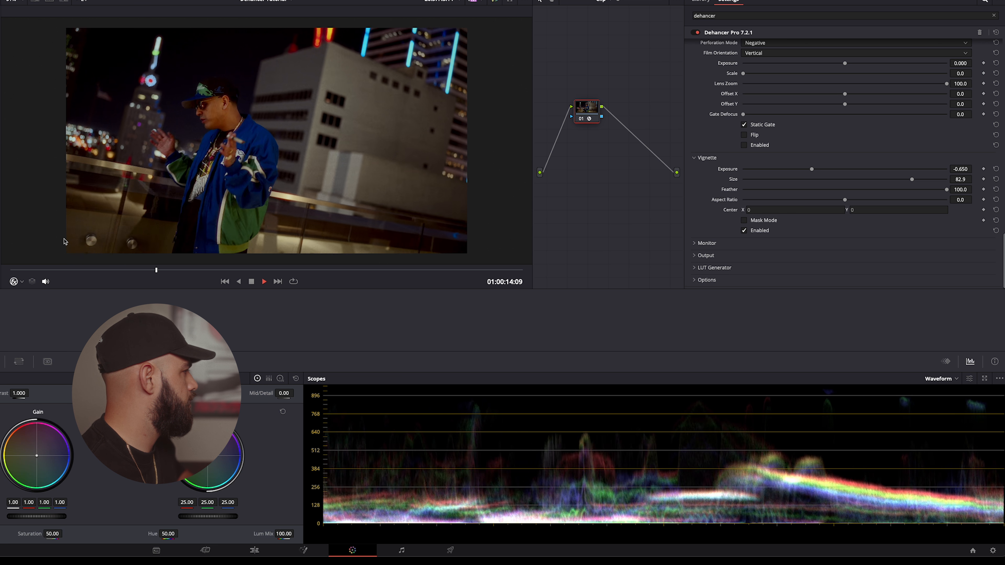
left_click(697, 33)
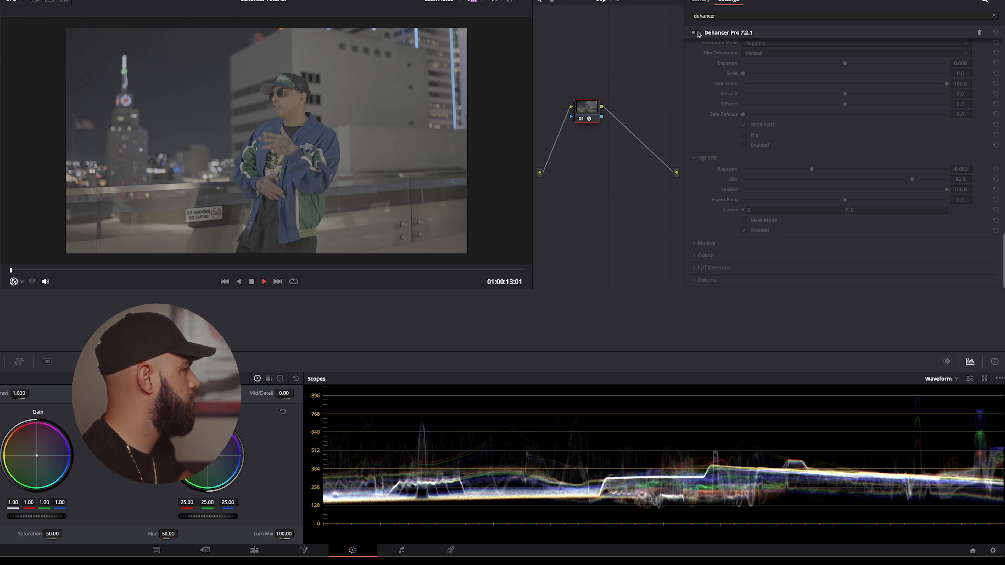
left_click(697, 33)
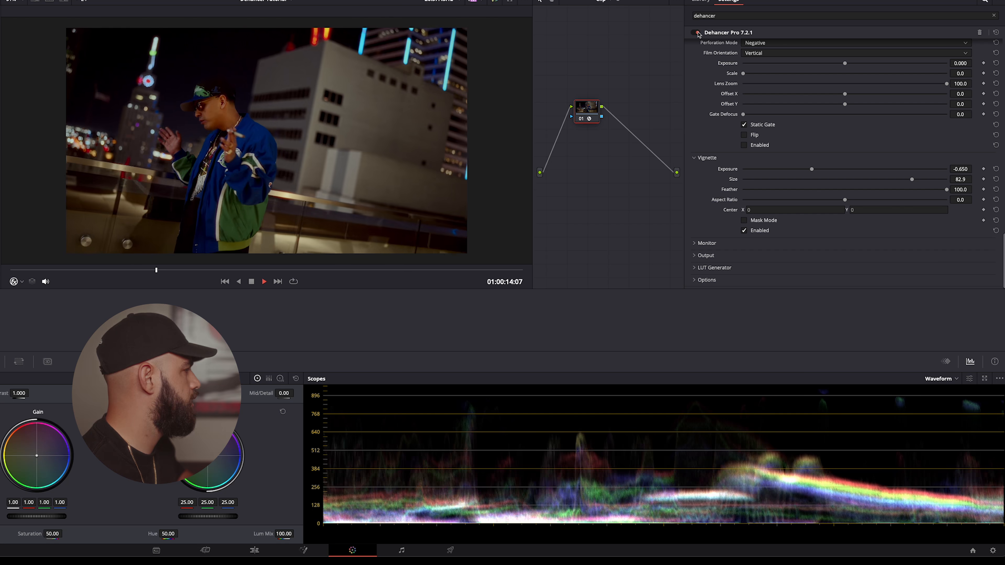